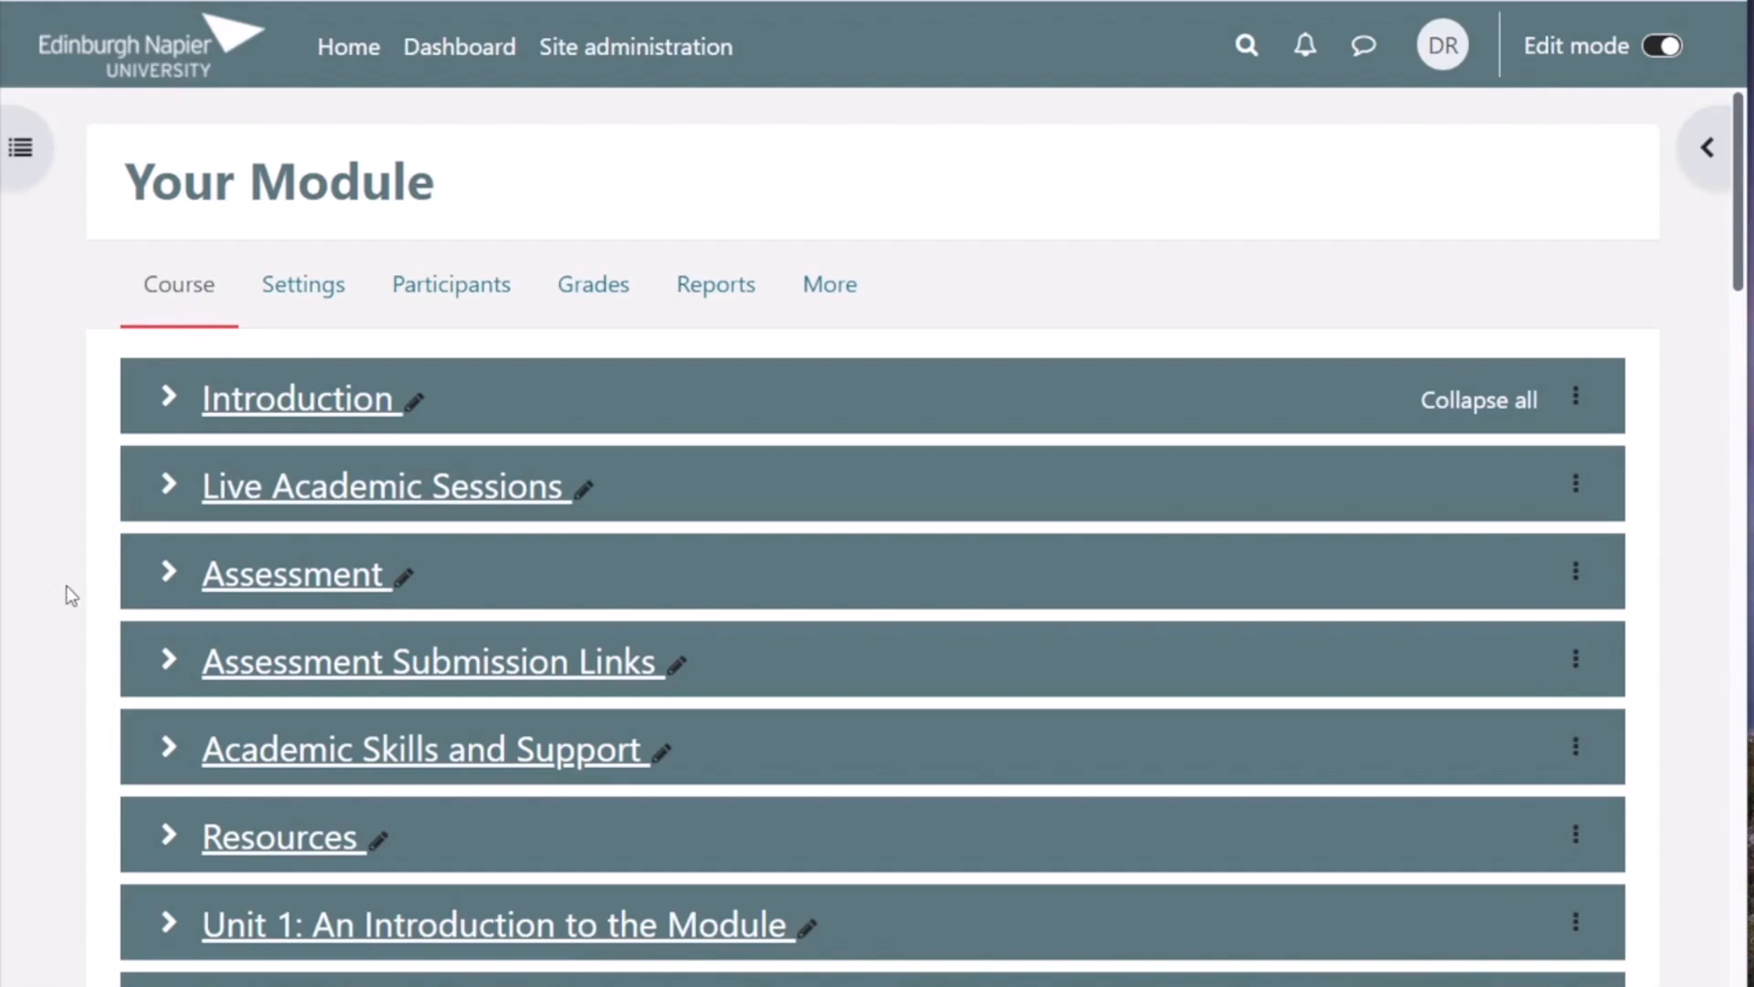
Add a new Turnitin Assignment 2 activity to the module's Assessment section.
click(168, 576)
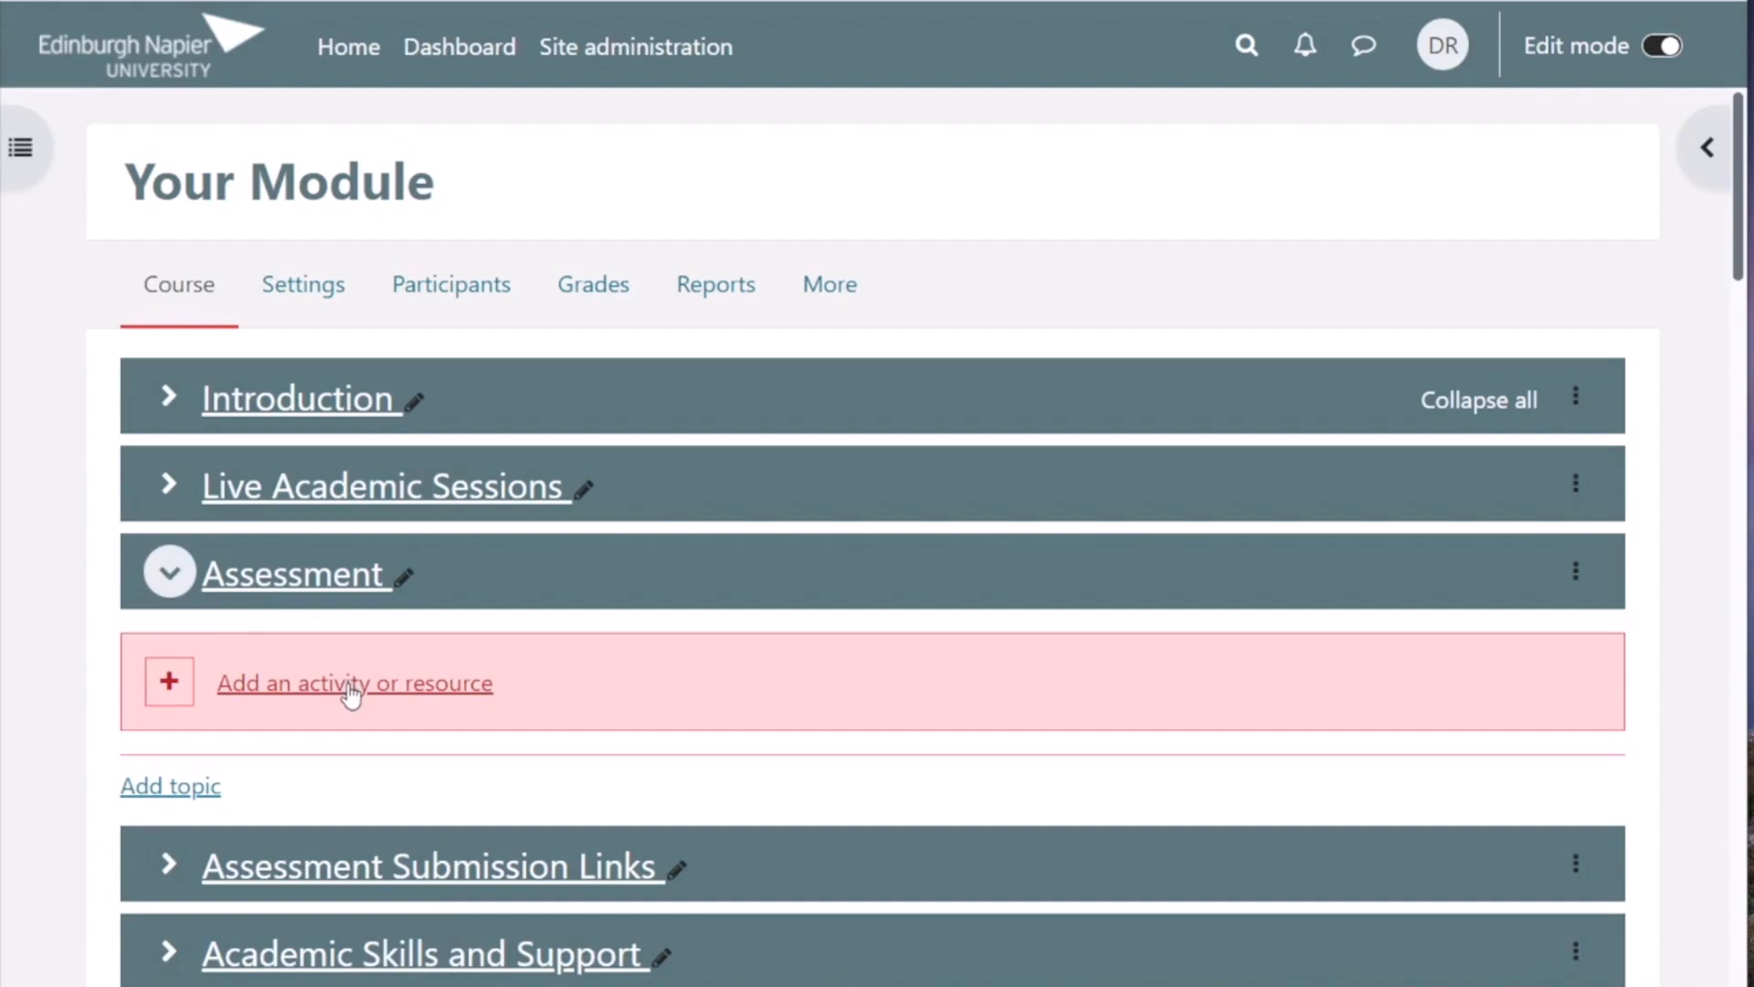
click(352, 696)
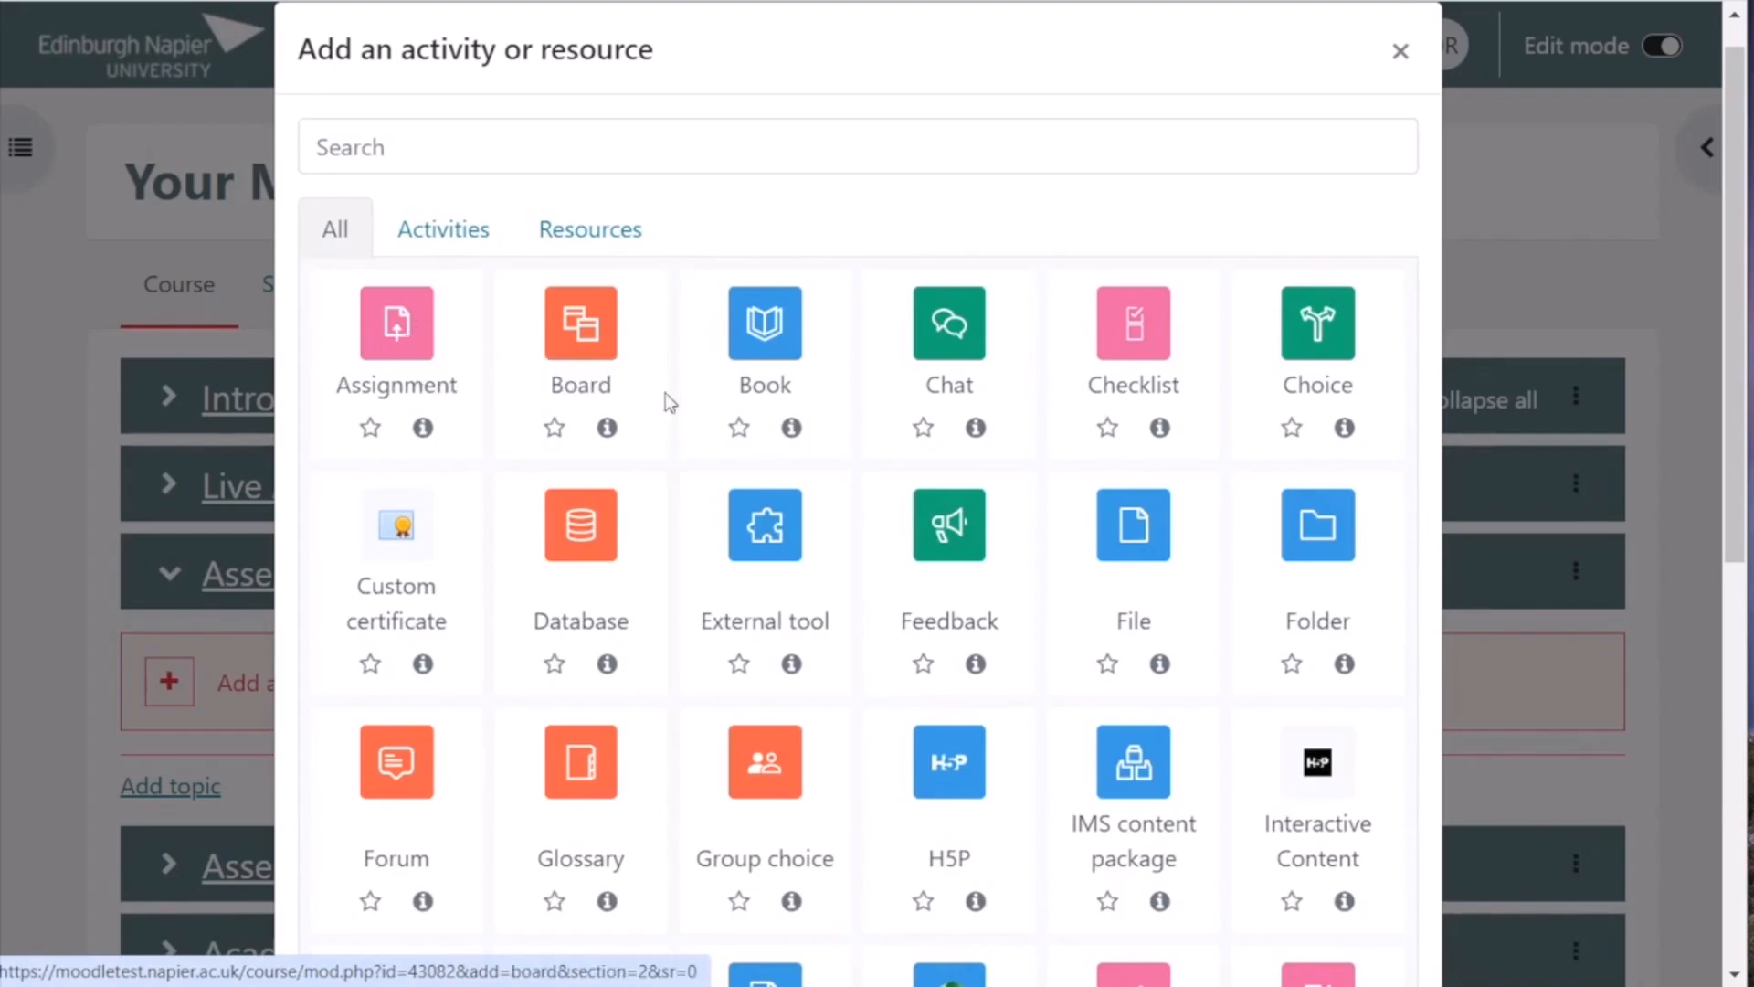
scroll(799, 442, down, 8)
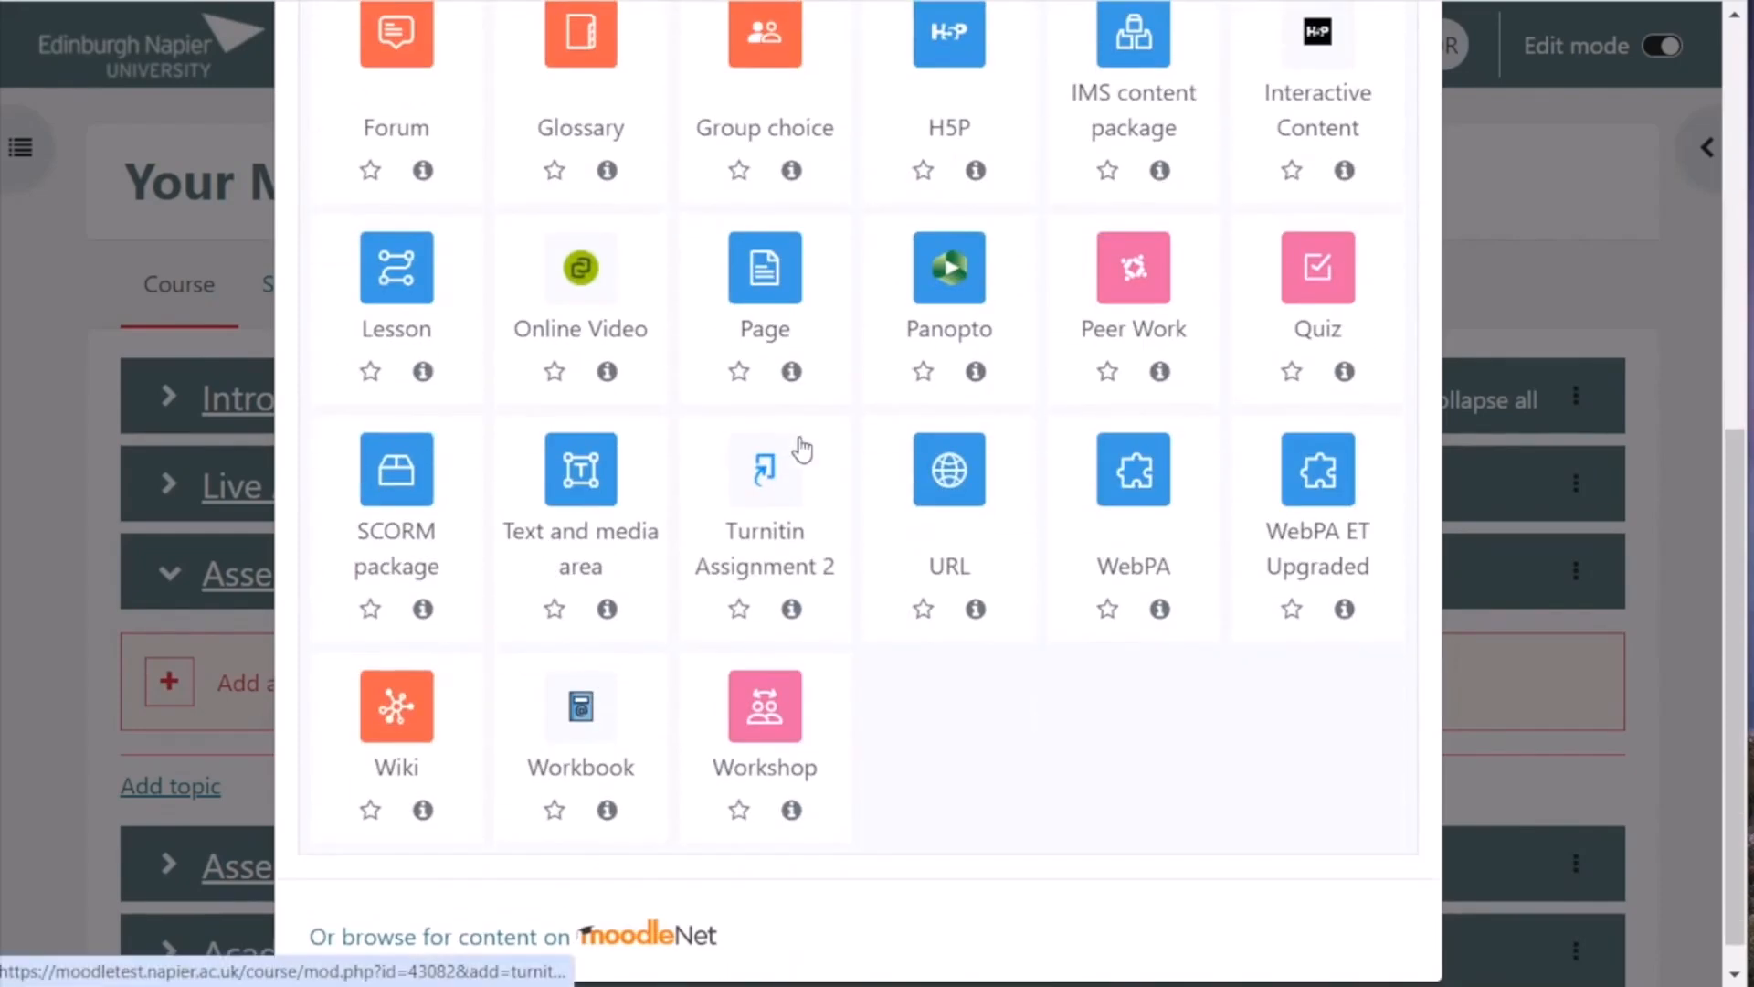
click(770, 496)
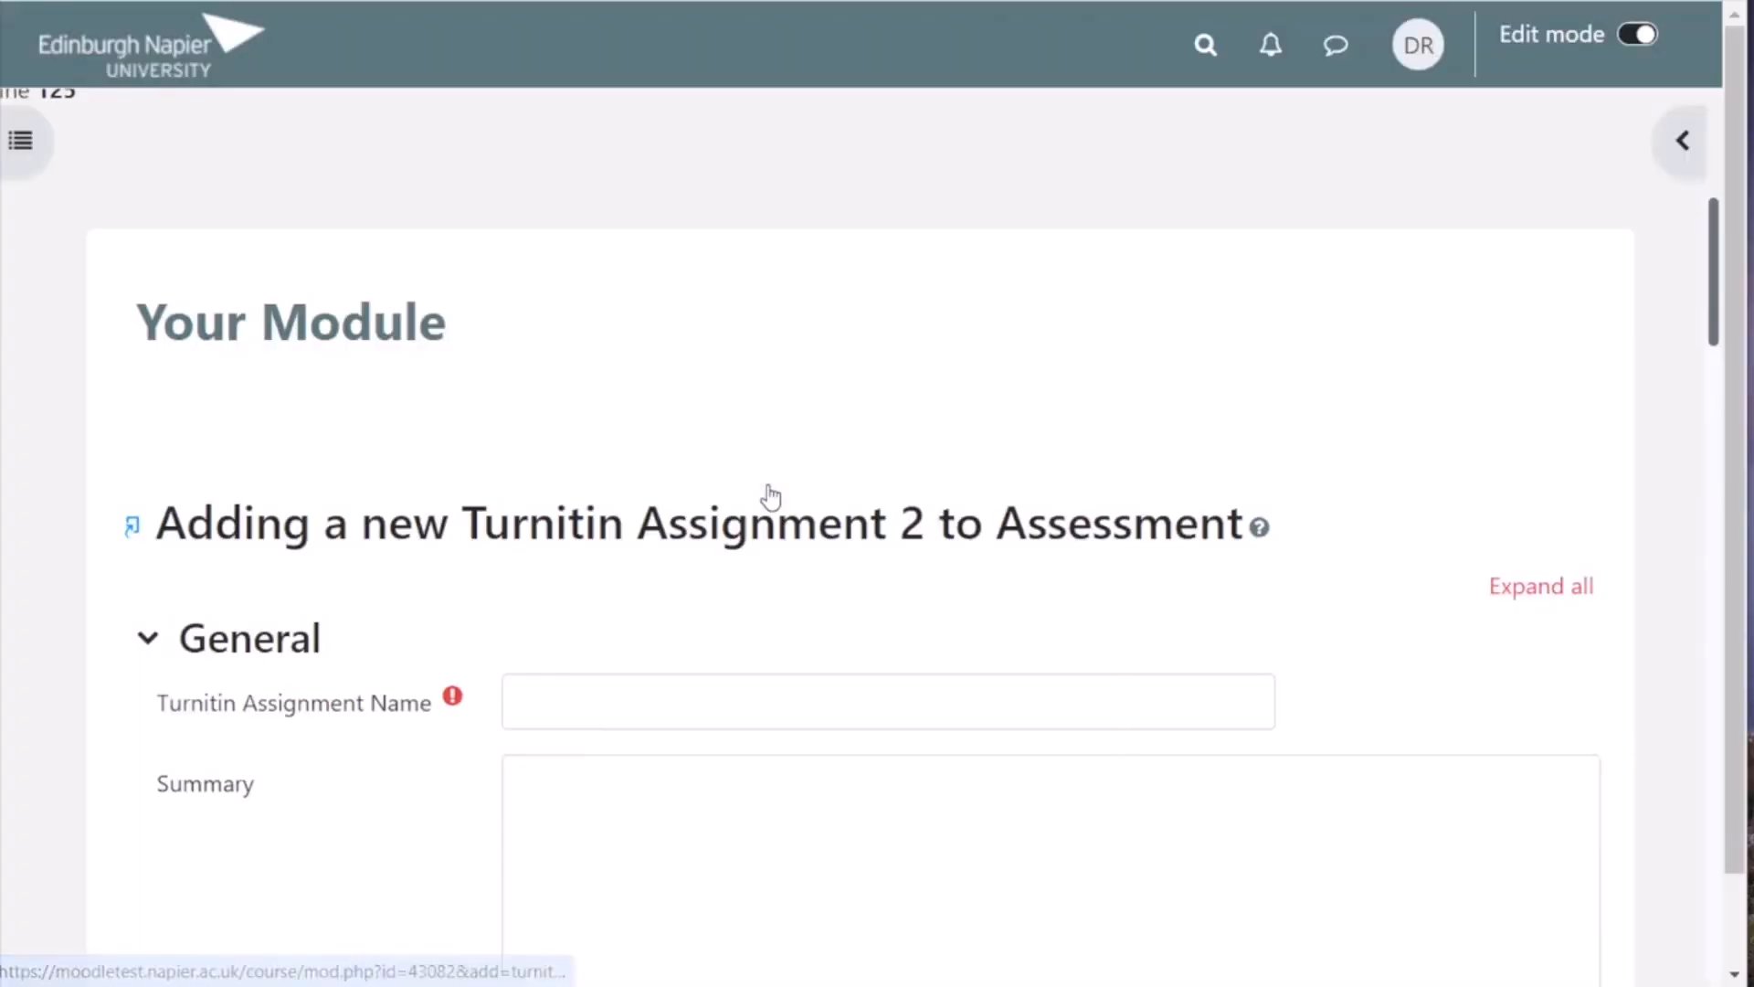
Name the Turnitin assignment "Market Report" and enter the summary "Additional guidance may be added here.".
scroll(770, 496, down, 3)
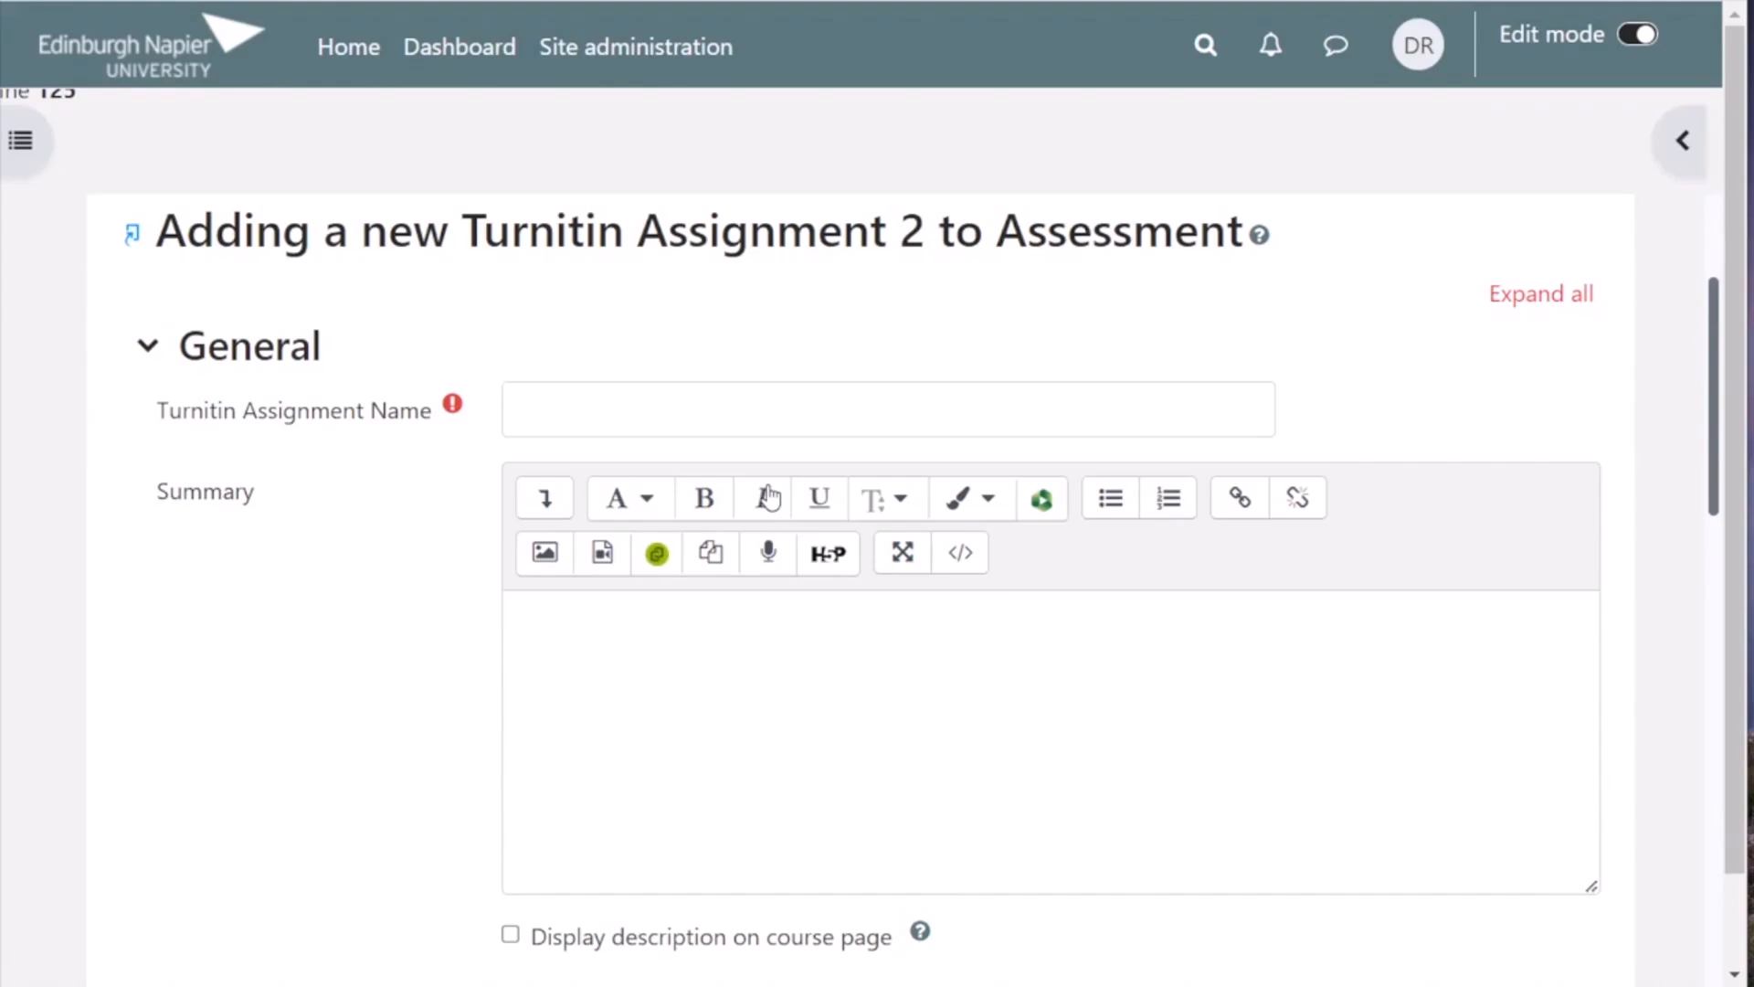
click(576, 405)
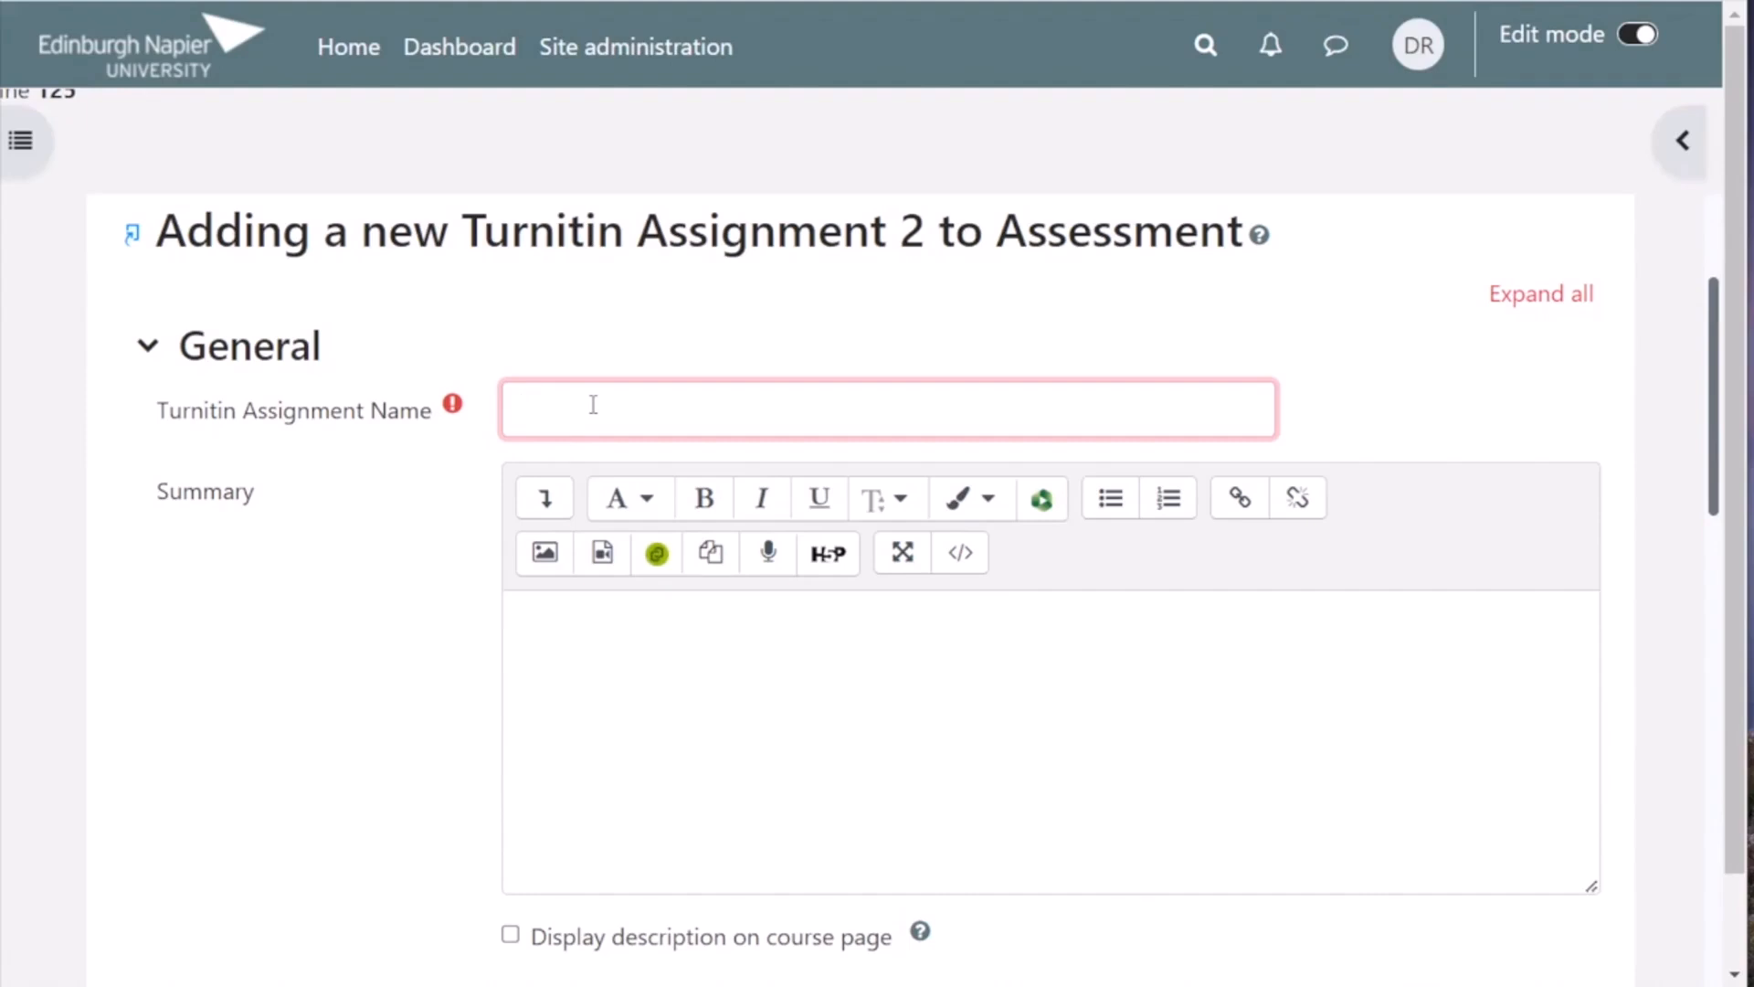
text(Market Report)
click(697, 653)
scroll(697, 653, down, 2)
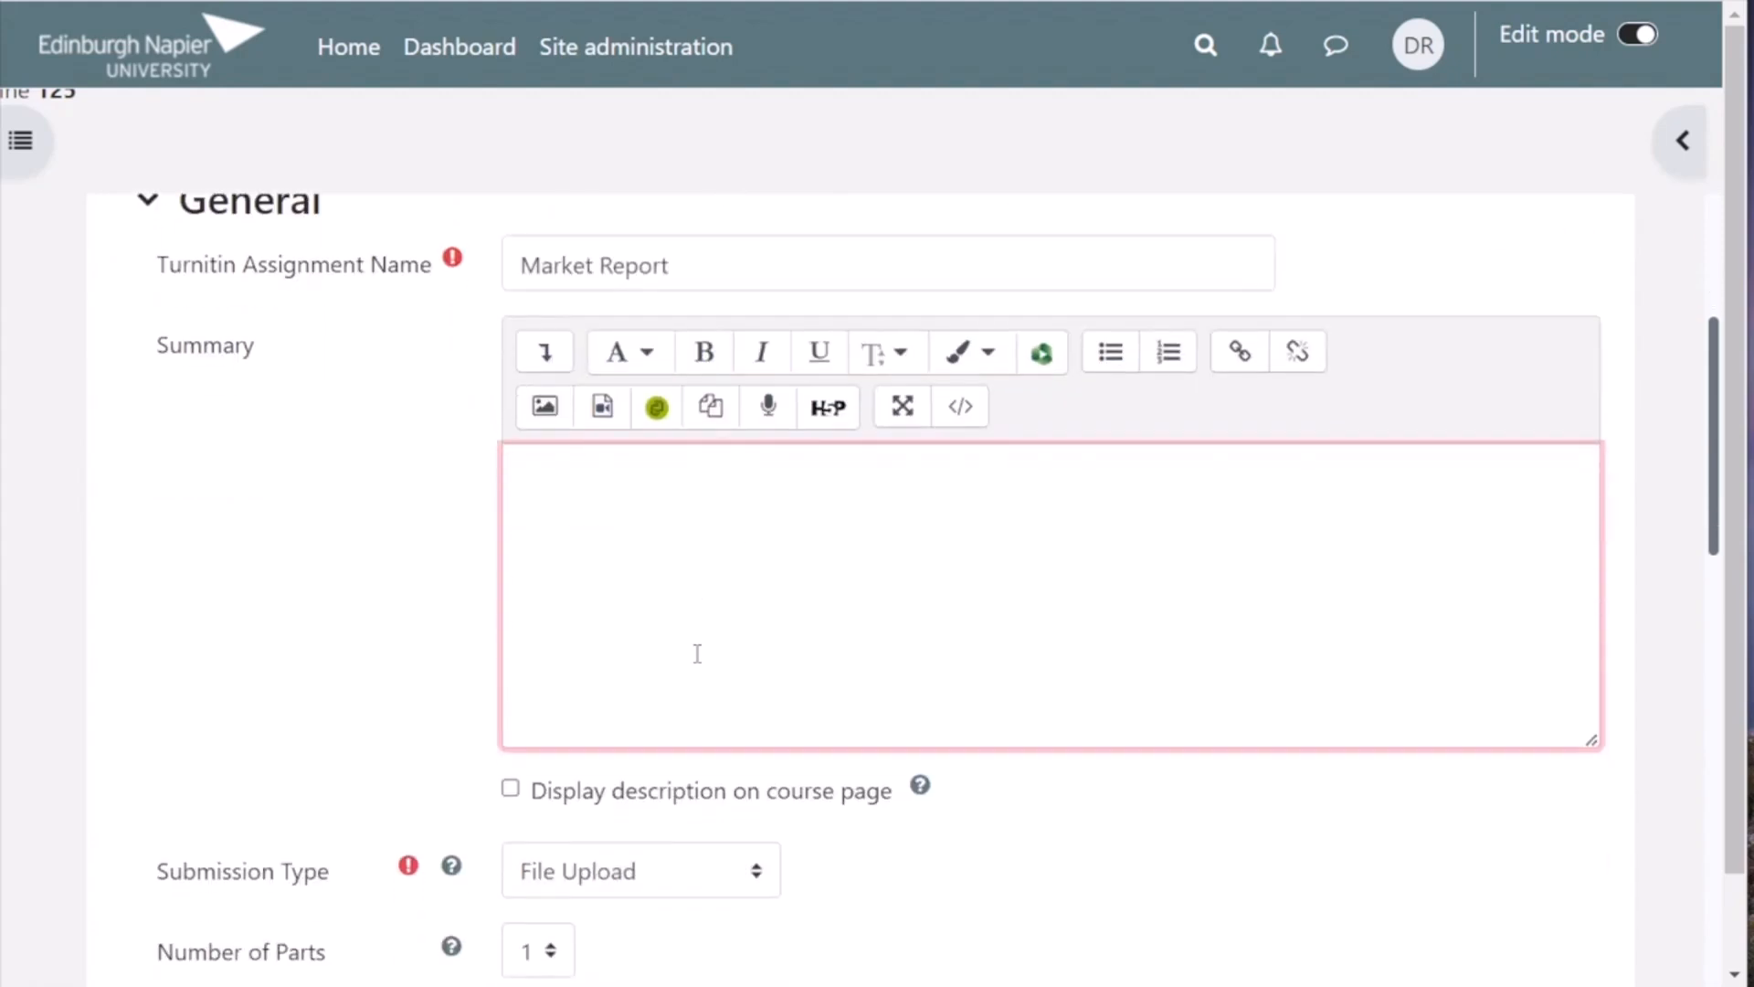
text(Additional guidance may be added here.)
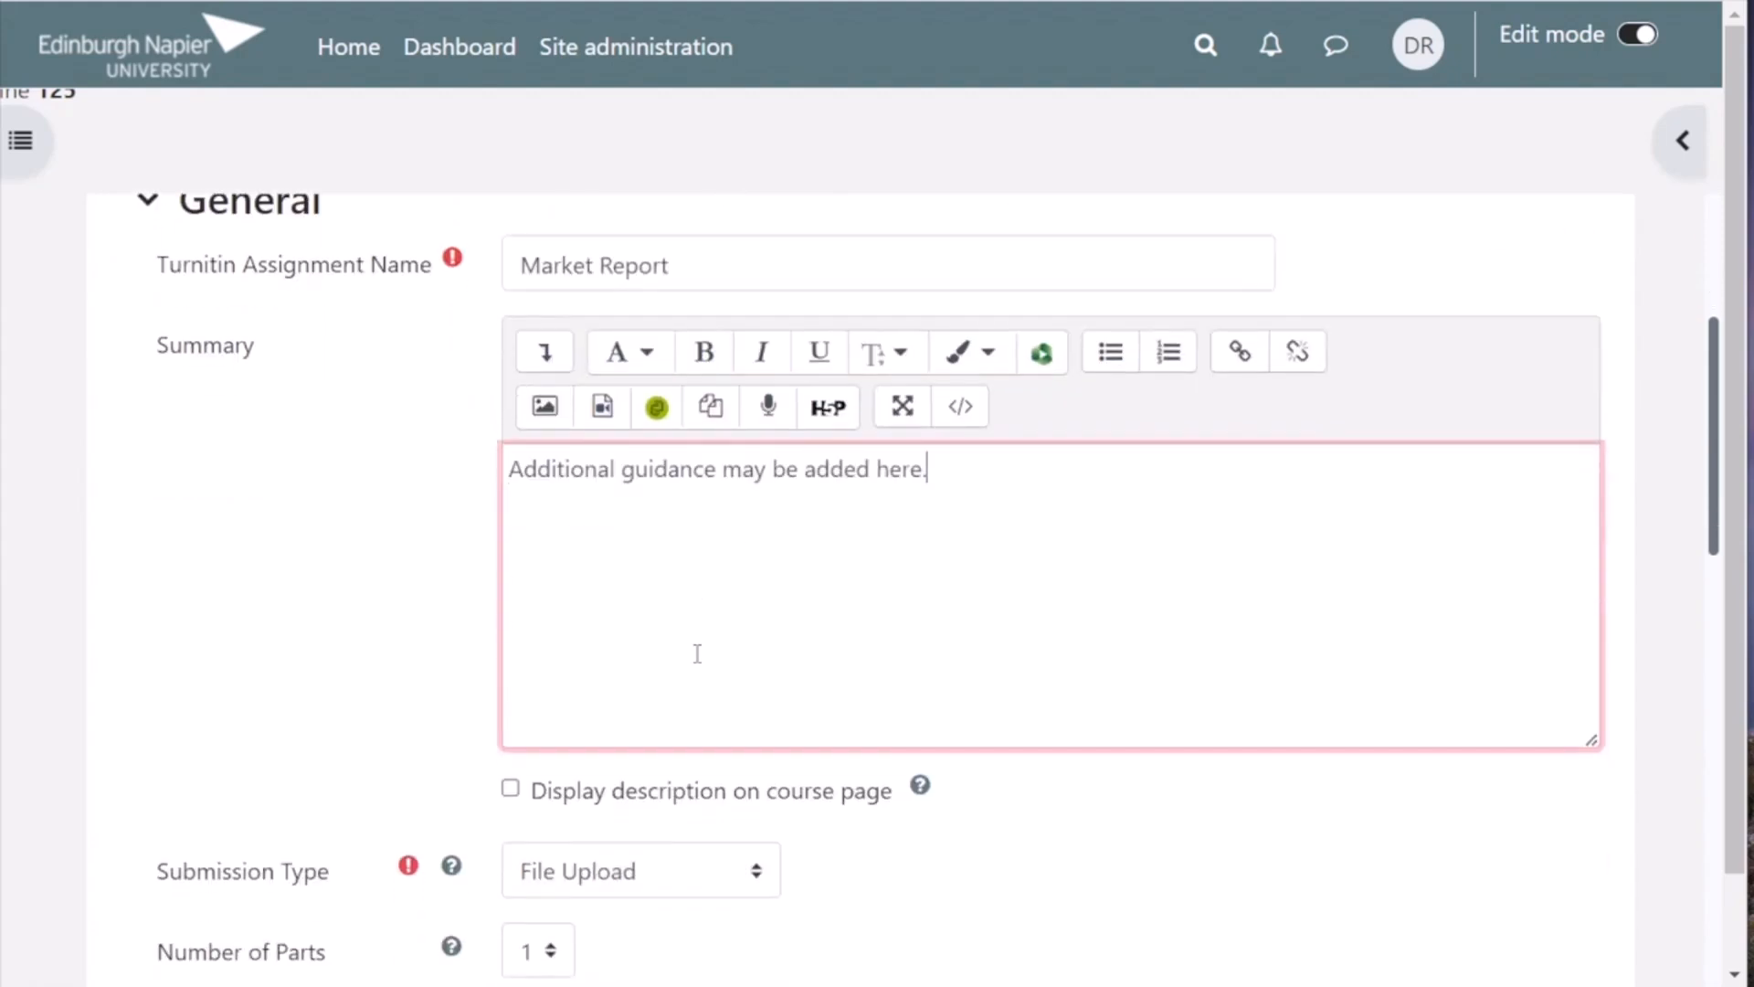
Set Display Similarity Reports to Students to Yes in the assignment's general settings.
scroll(697, 654, down, 2)
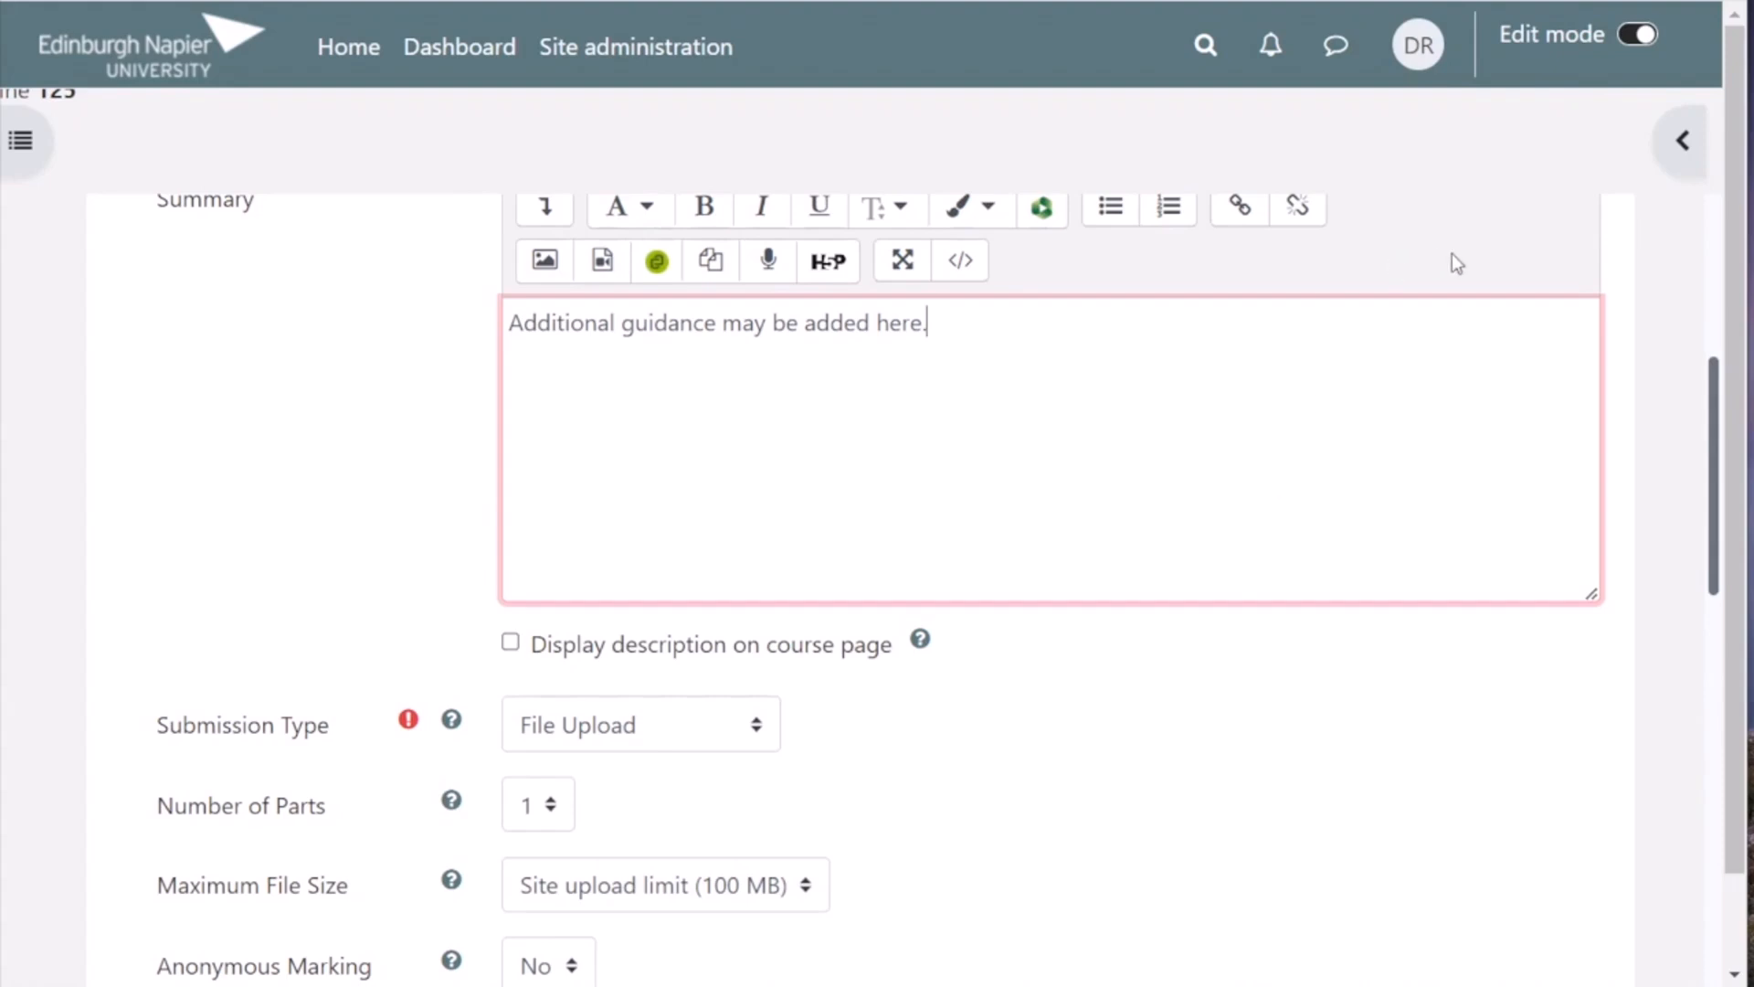
scroll(1345, 540, down, 5)
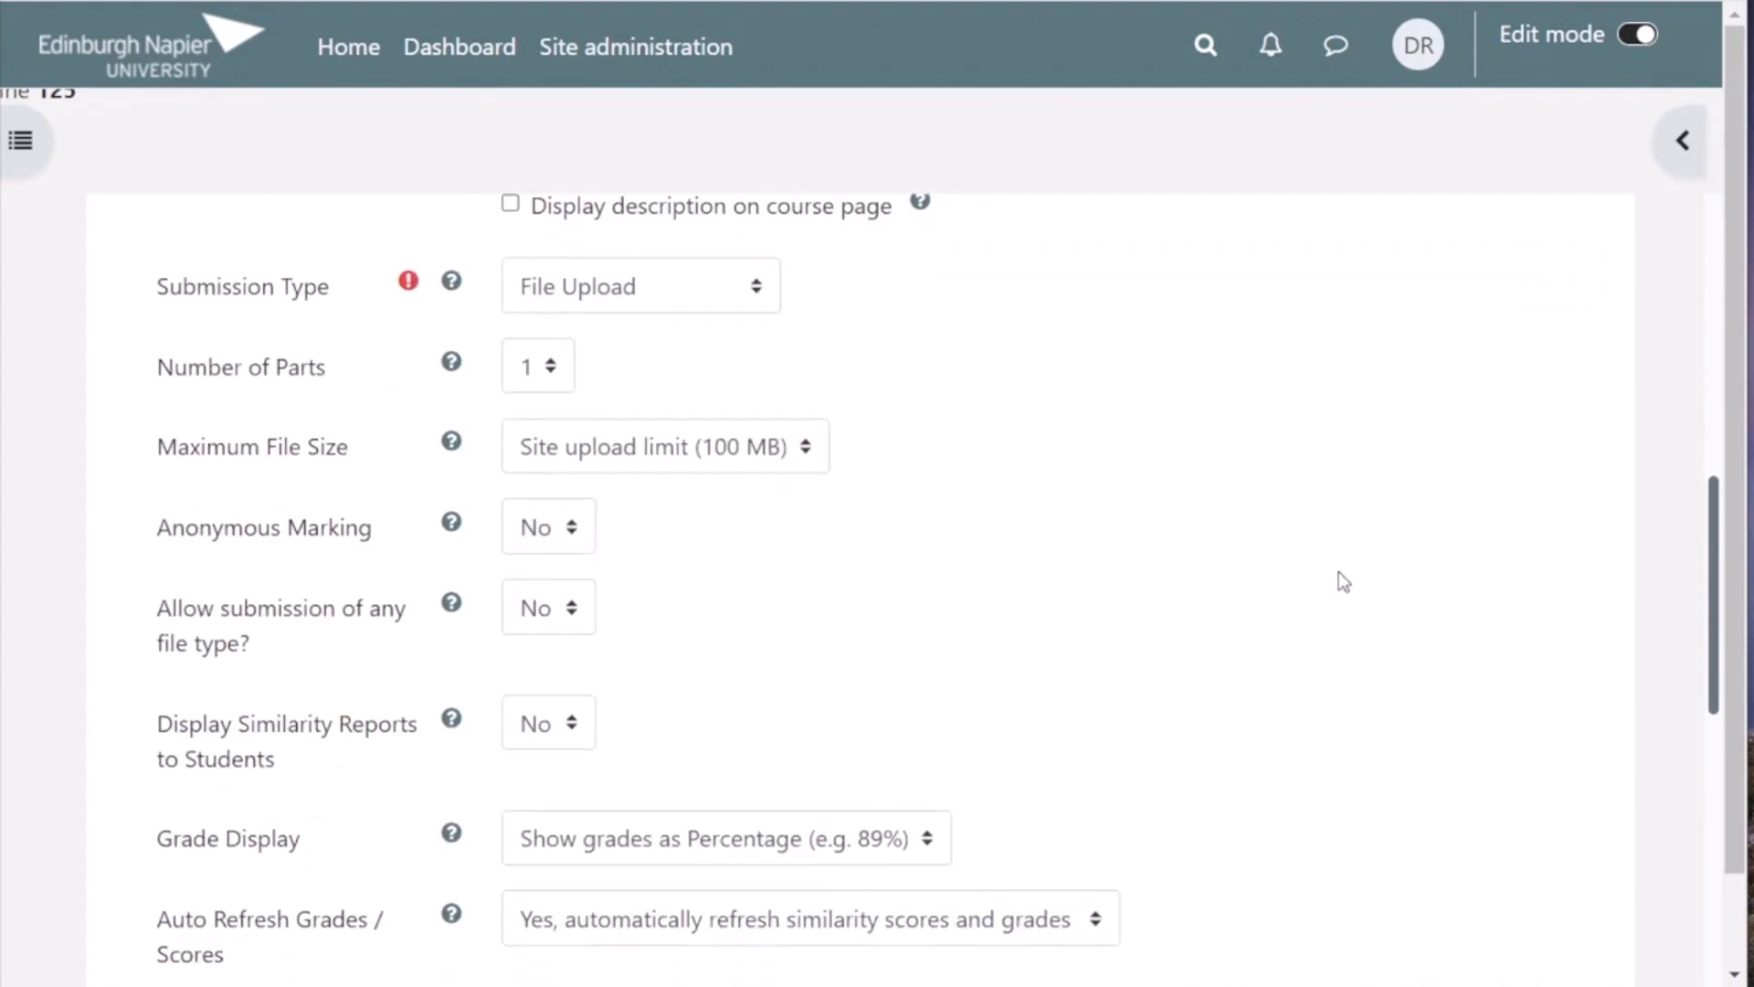
scroll(1339, 573, down, 2)
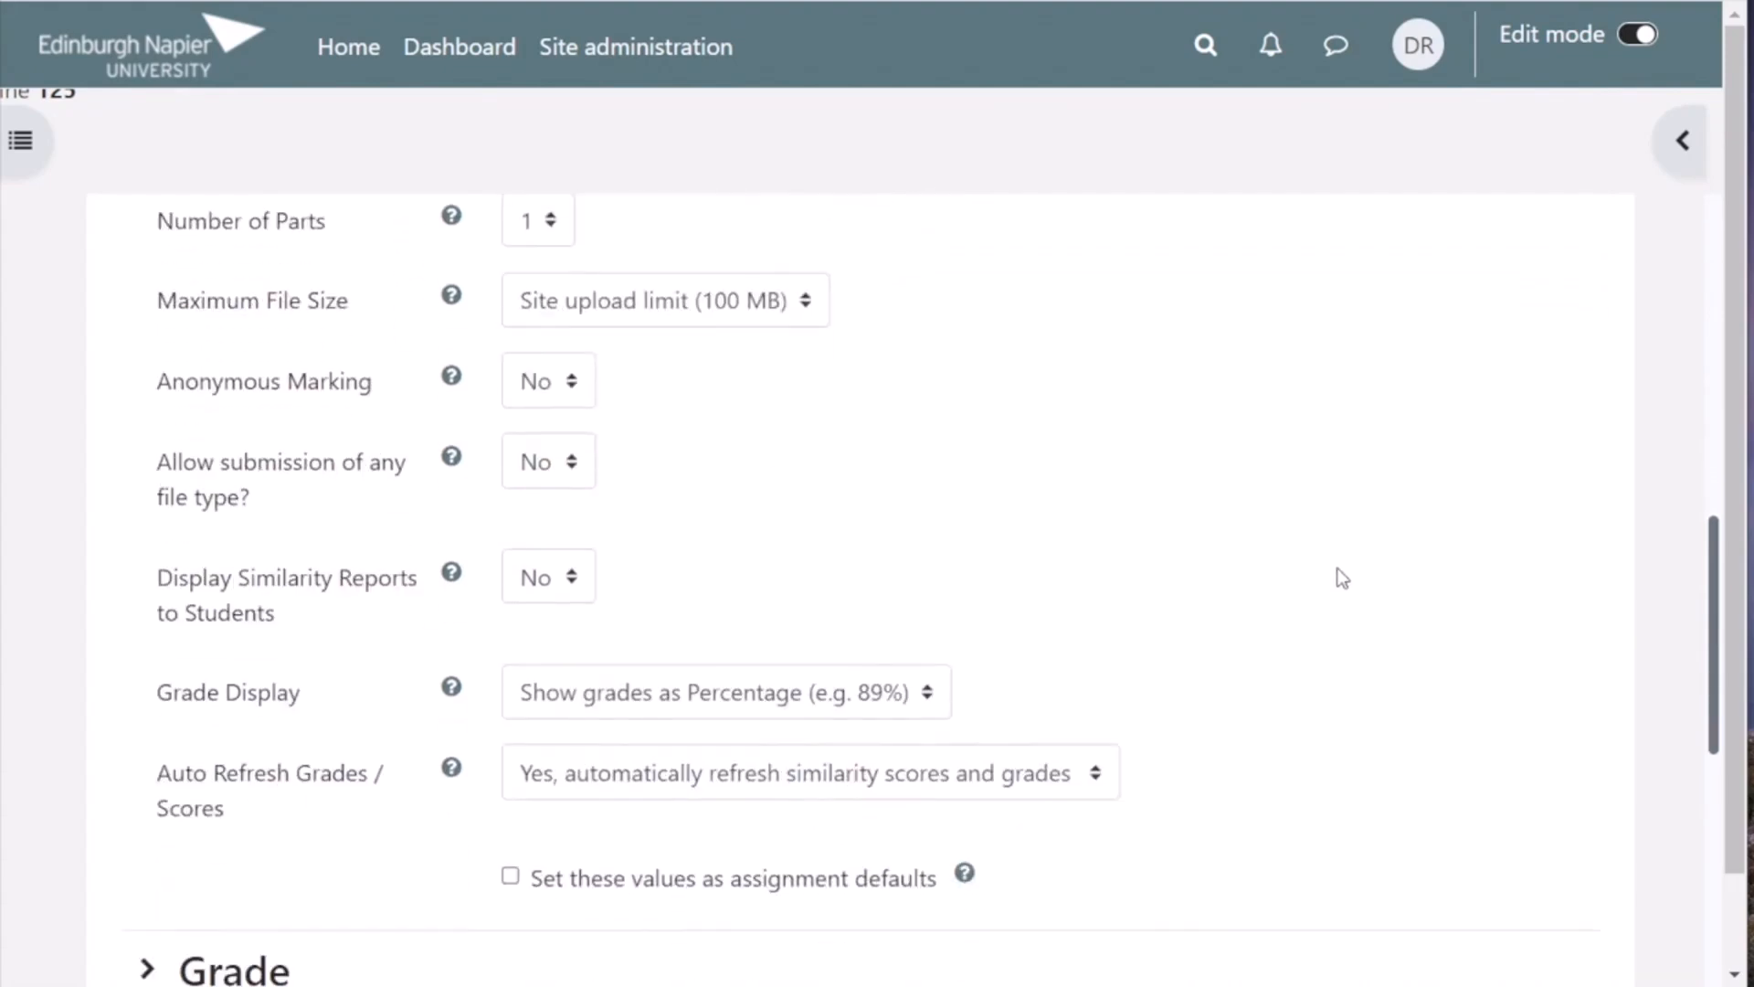
scroll(1342, 577, up, 2)
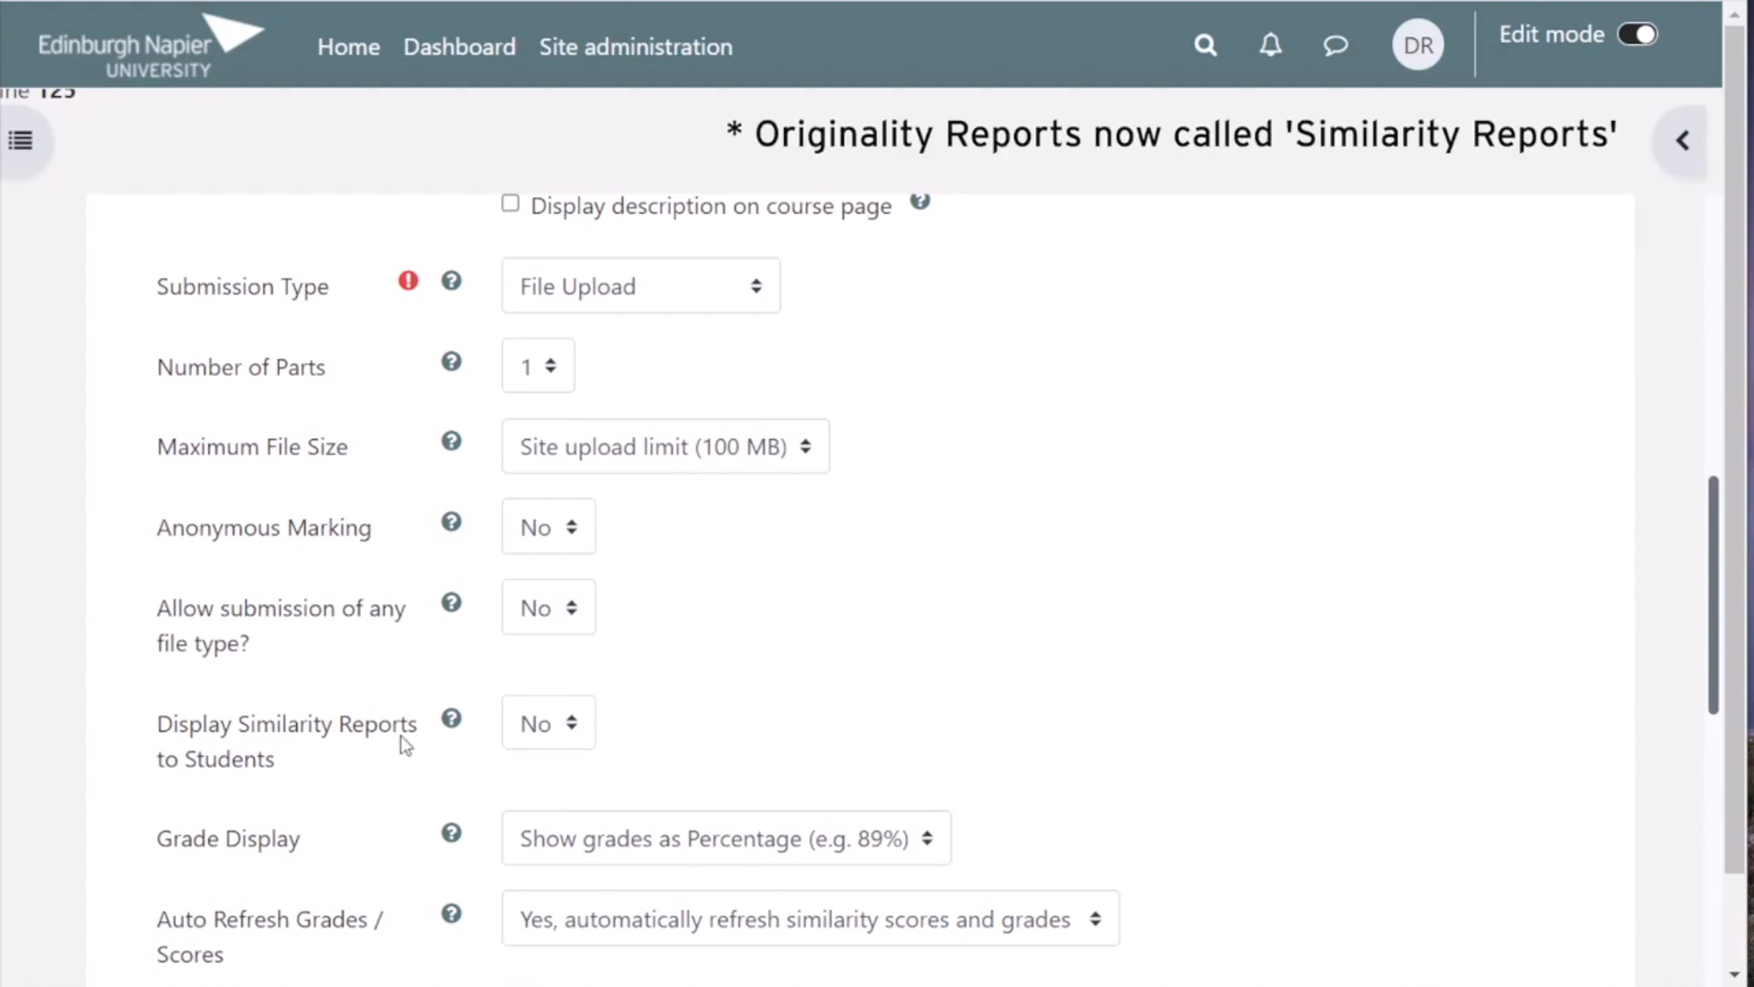
click(562, 726)
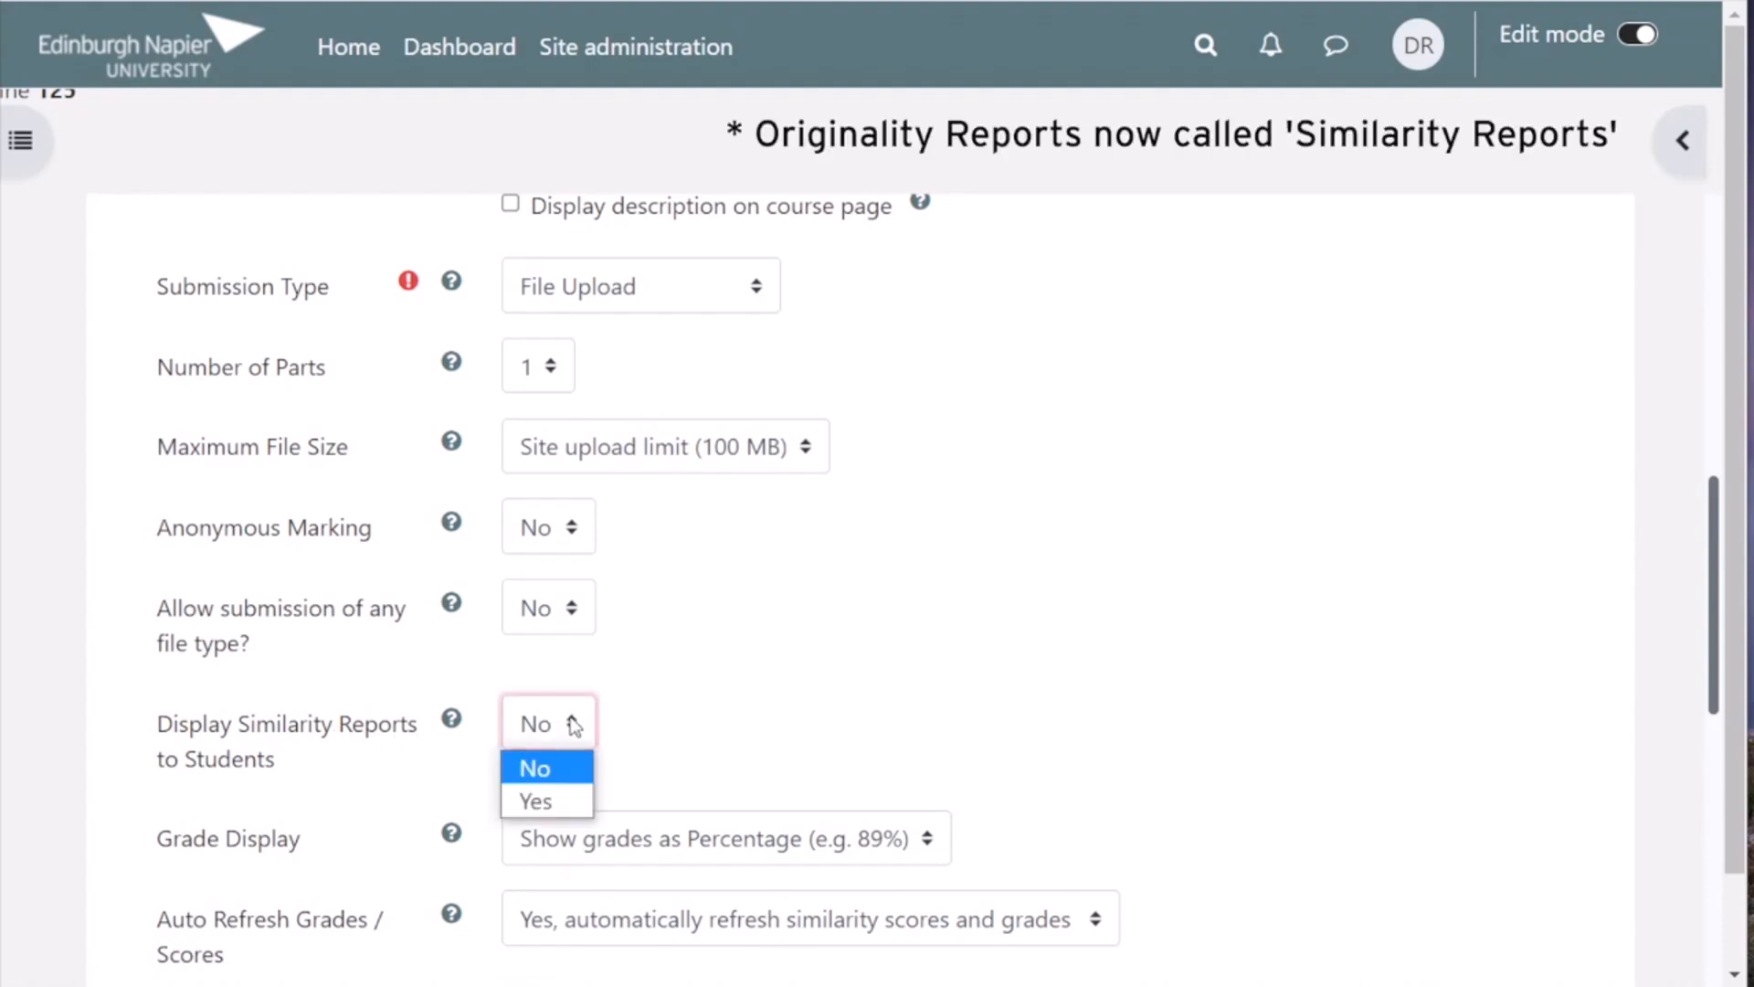
click(558, 802)
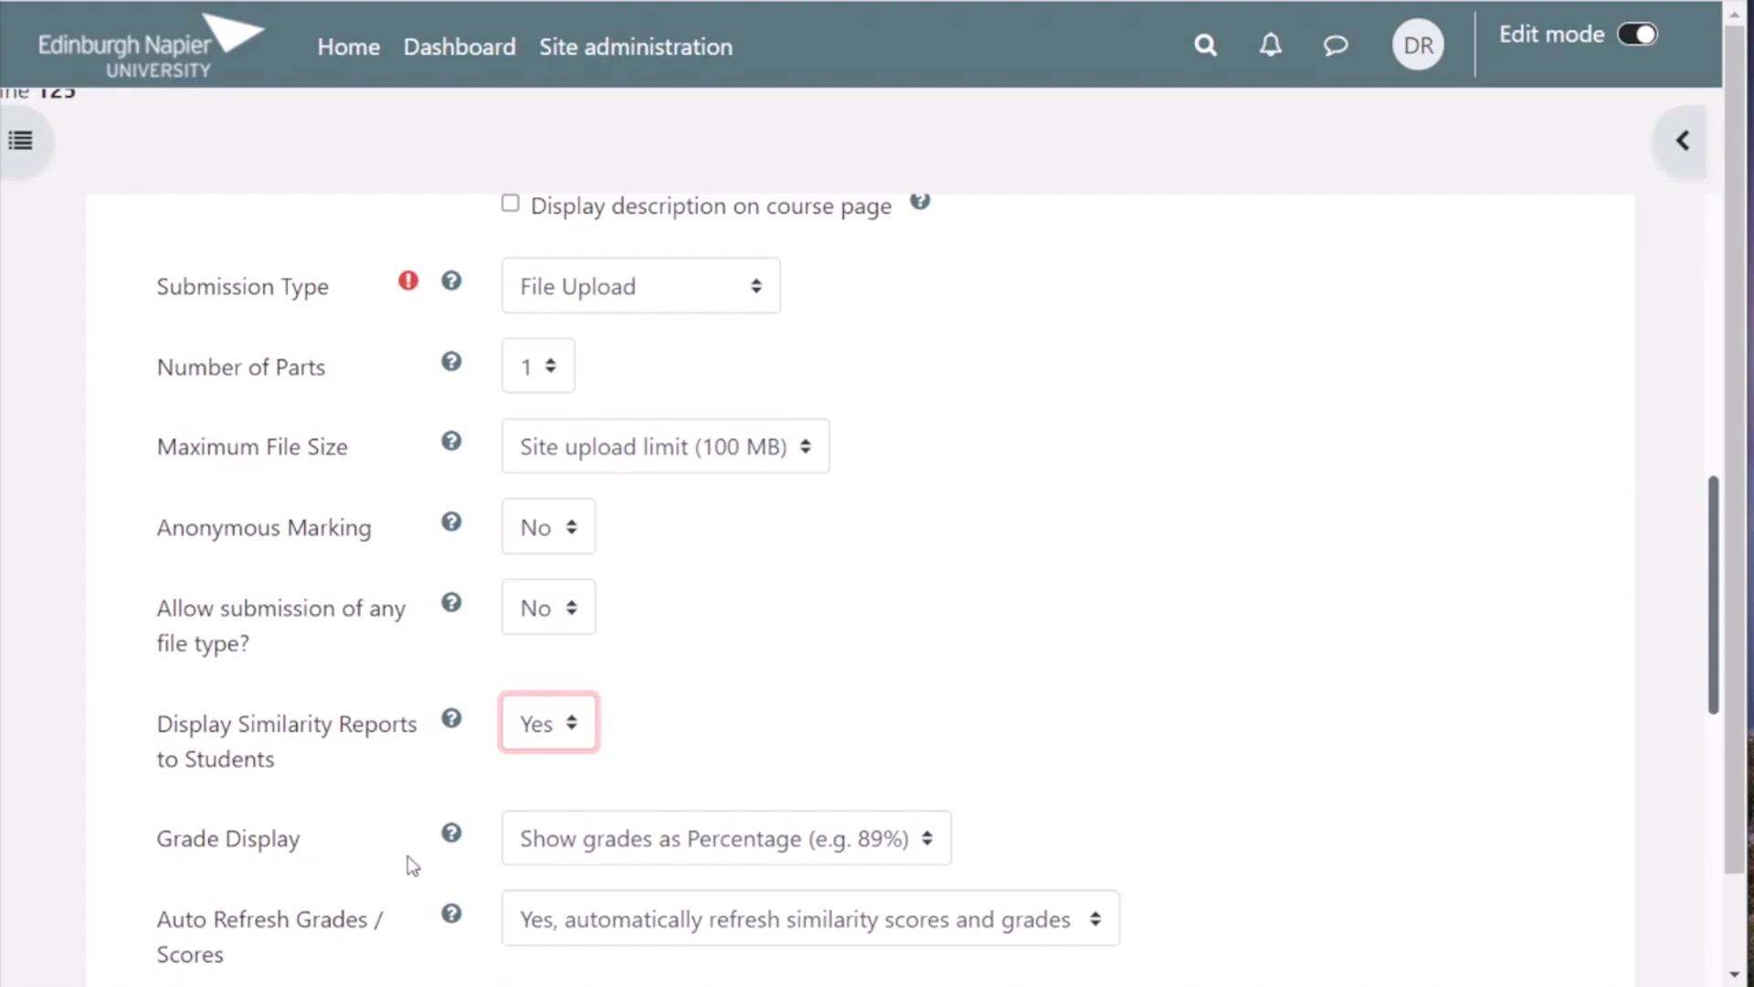
Expand the Grade settings and set the maximum grade to 16 for the Point grade type.
scroll(1050, 744, down, 5)
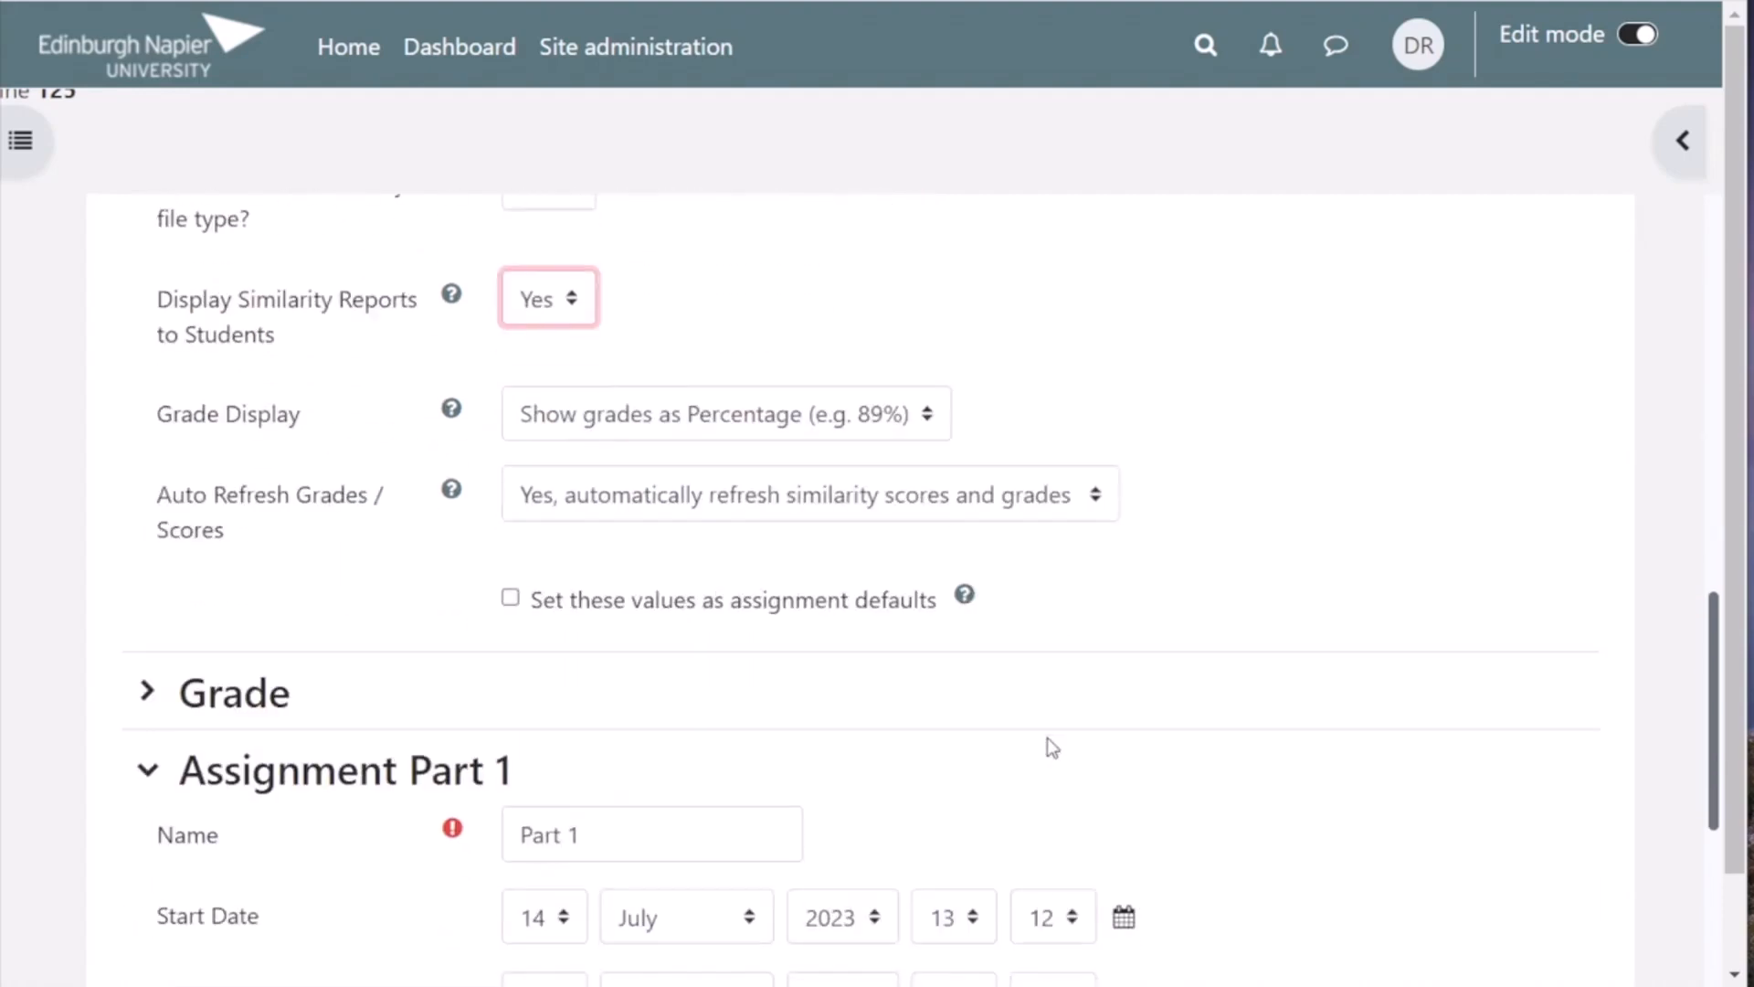
click(146, 681)
scroll(1296, 687, down, 5)
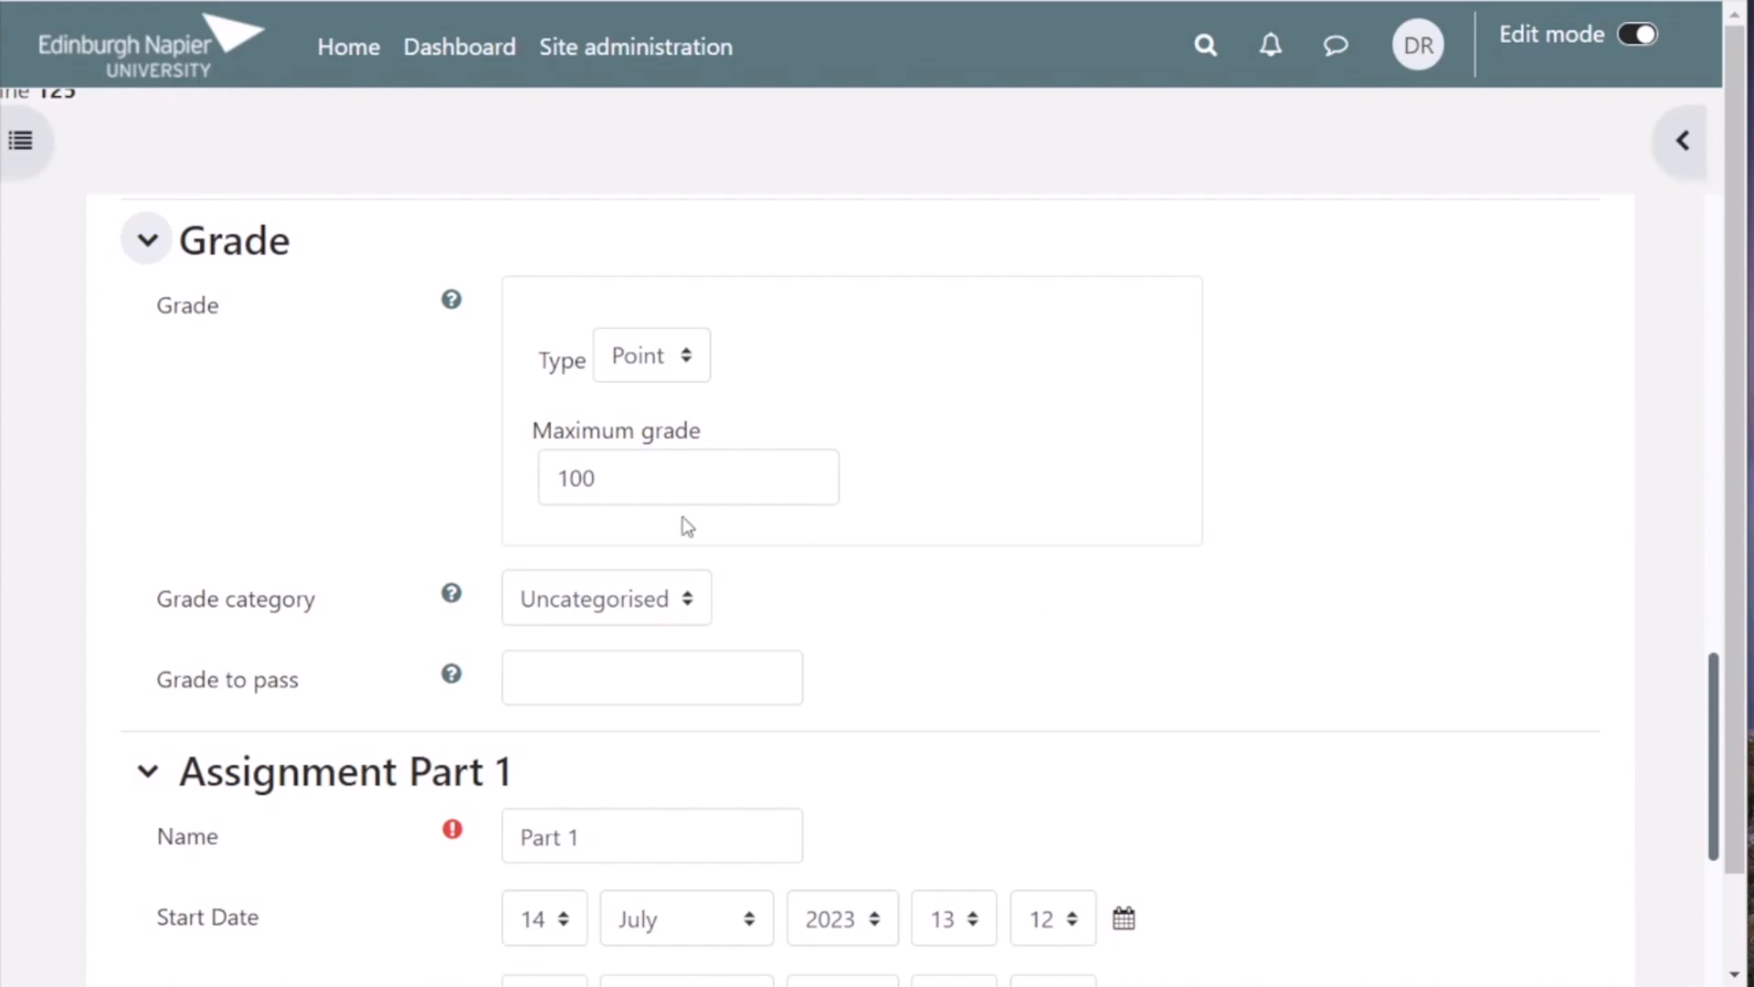
drag(631, 482, 552, 478)
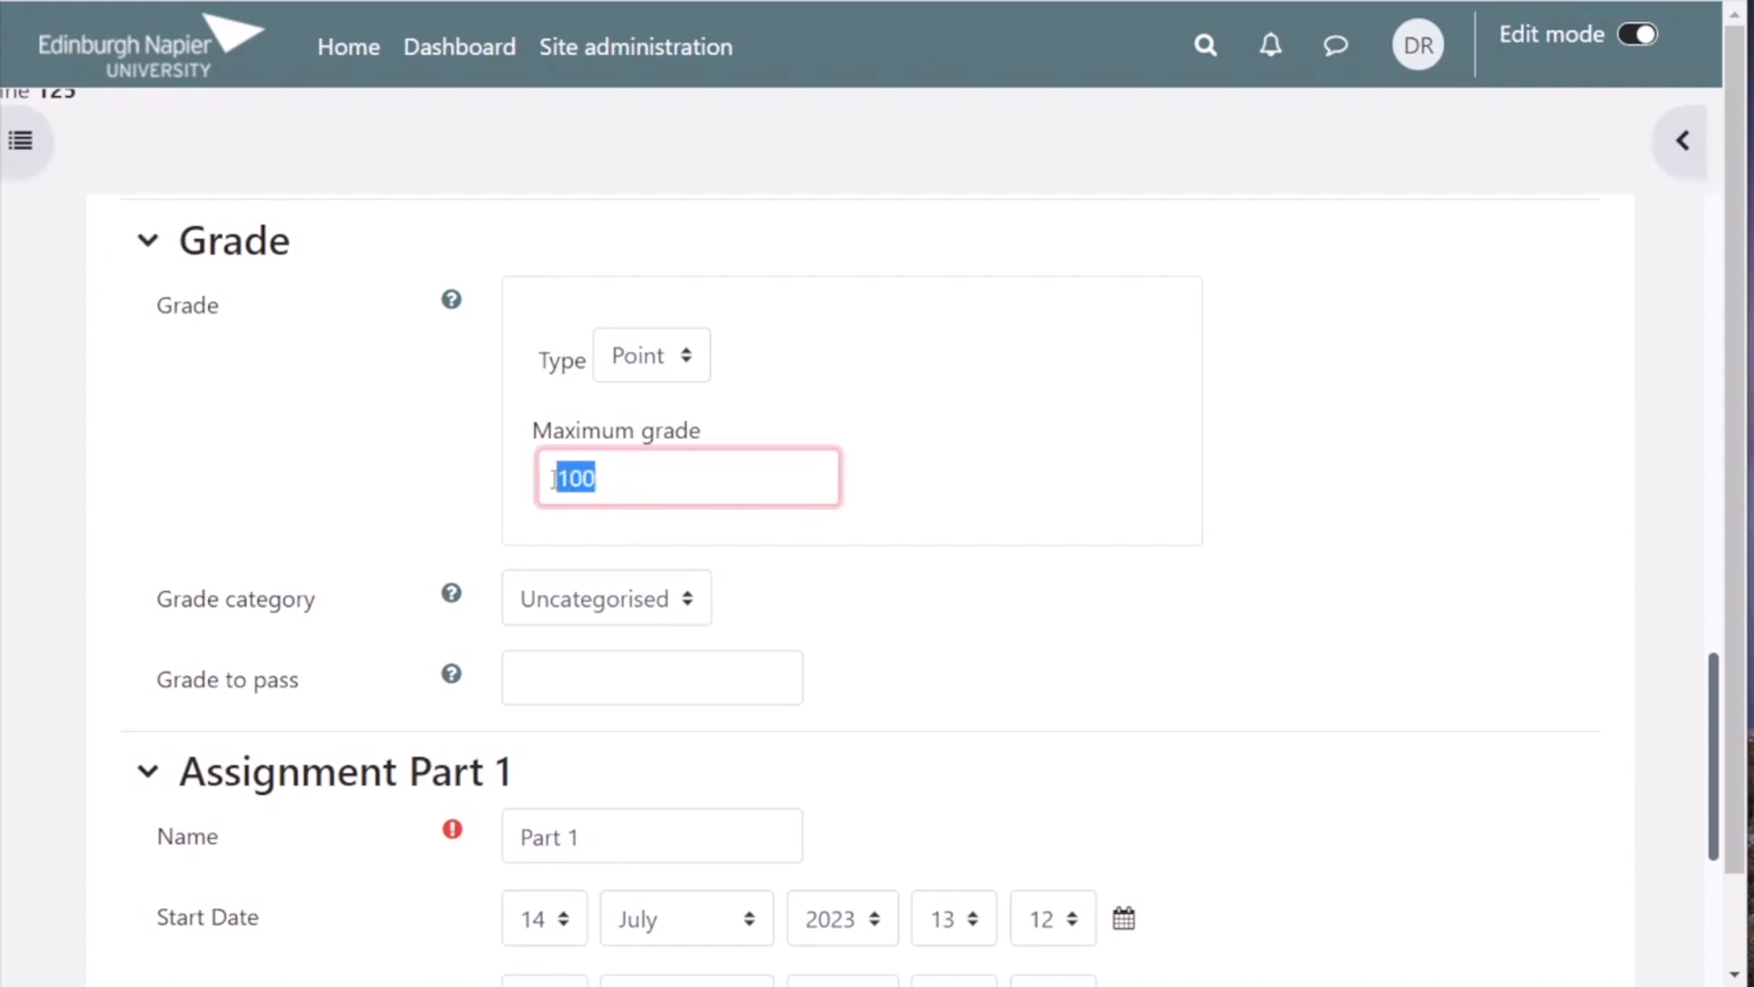
text(16)
click(1002, 450)
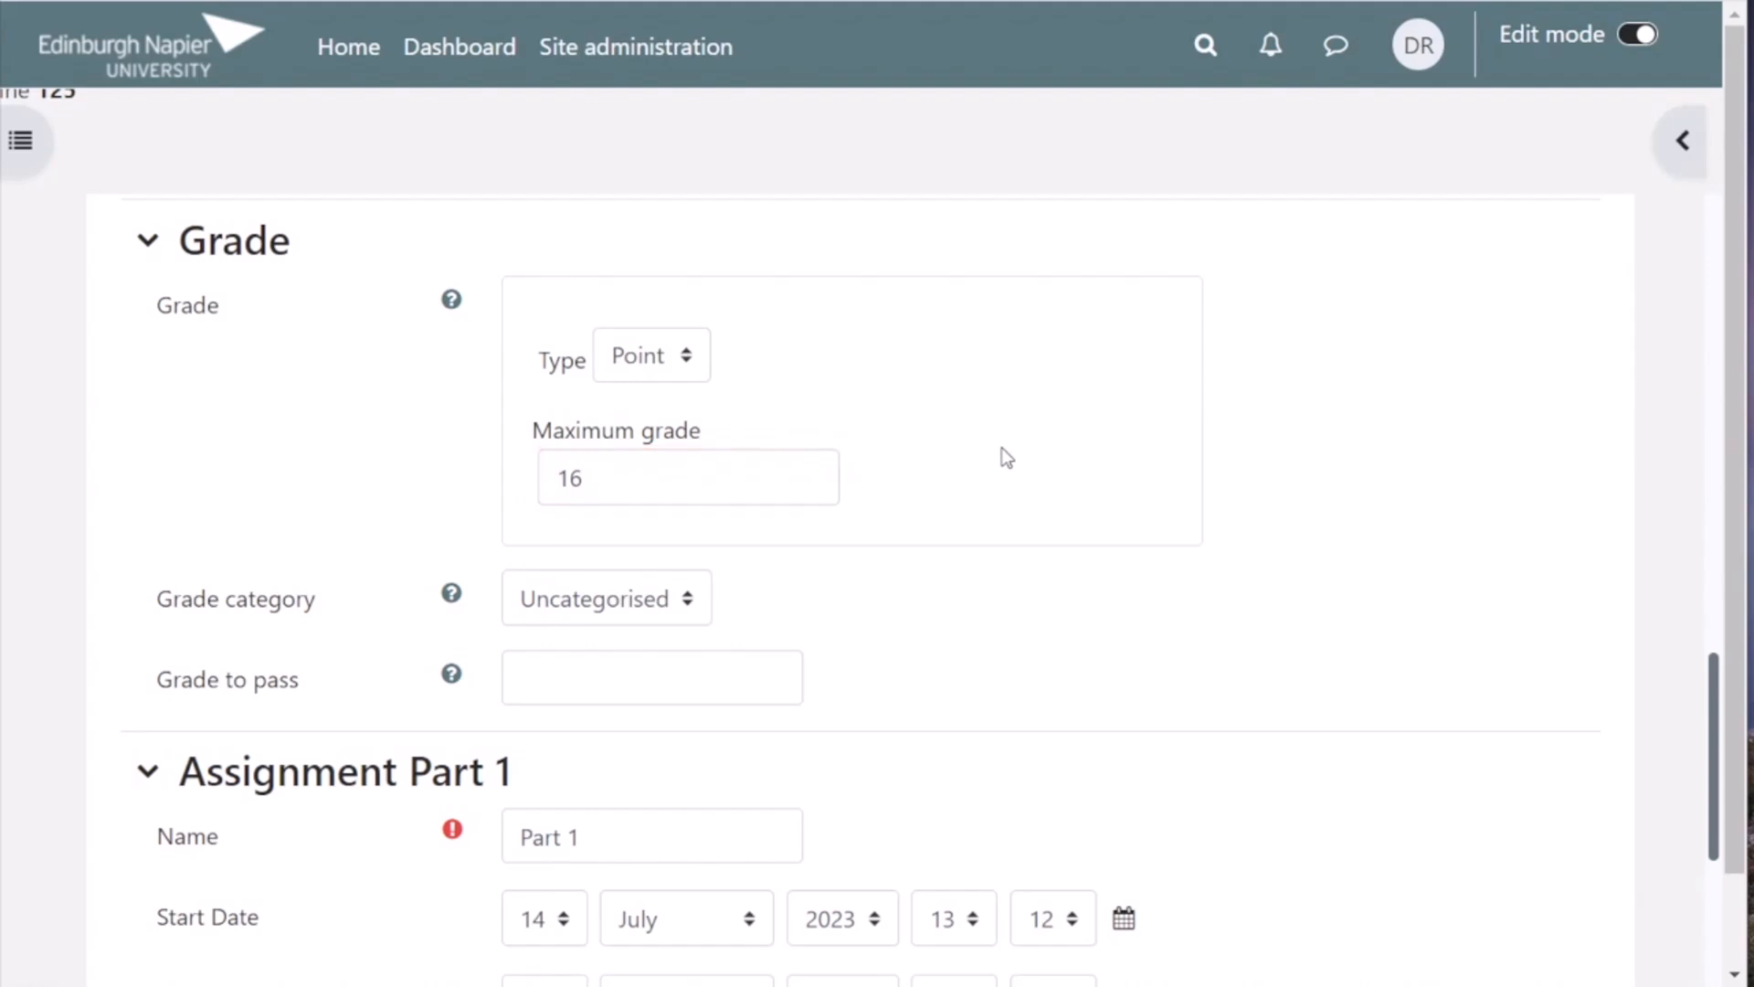
Change the grade type to Scale and choose the Post Graduate Scale.
click(688, 369)
click(673, 435)
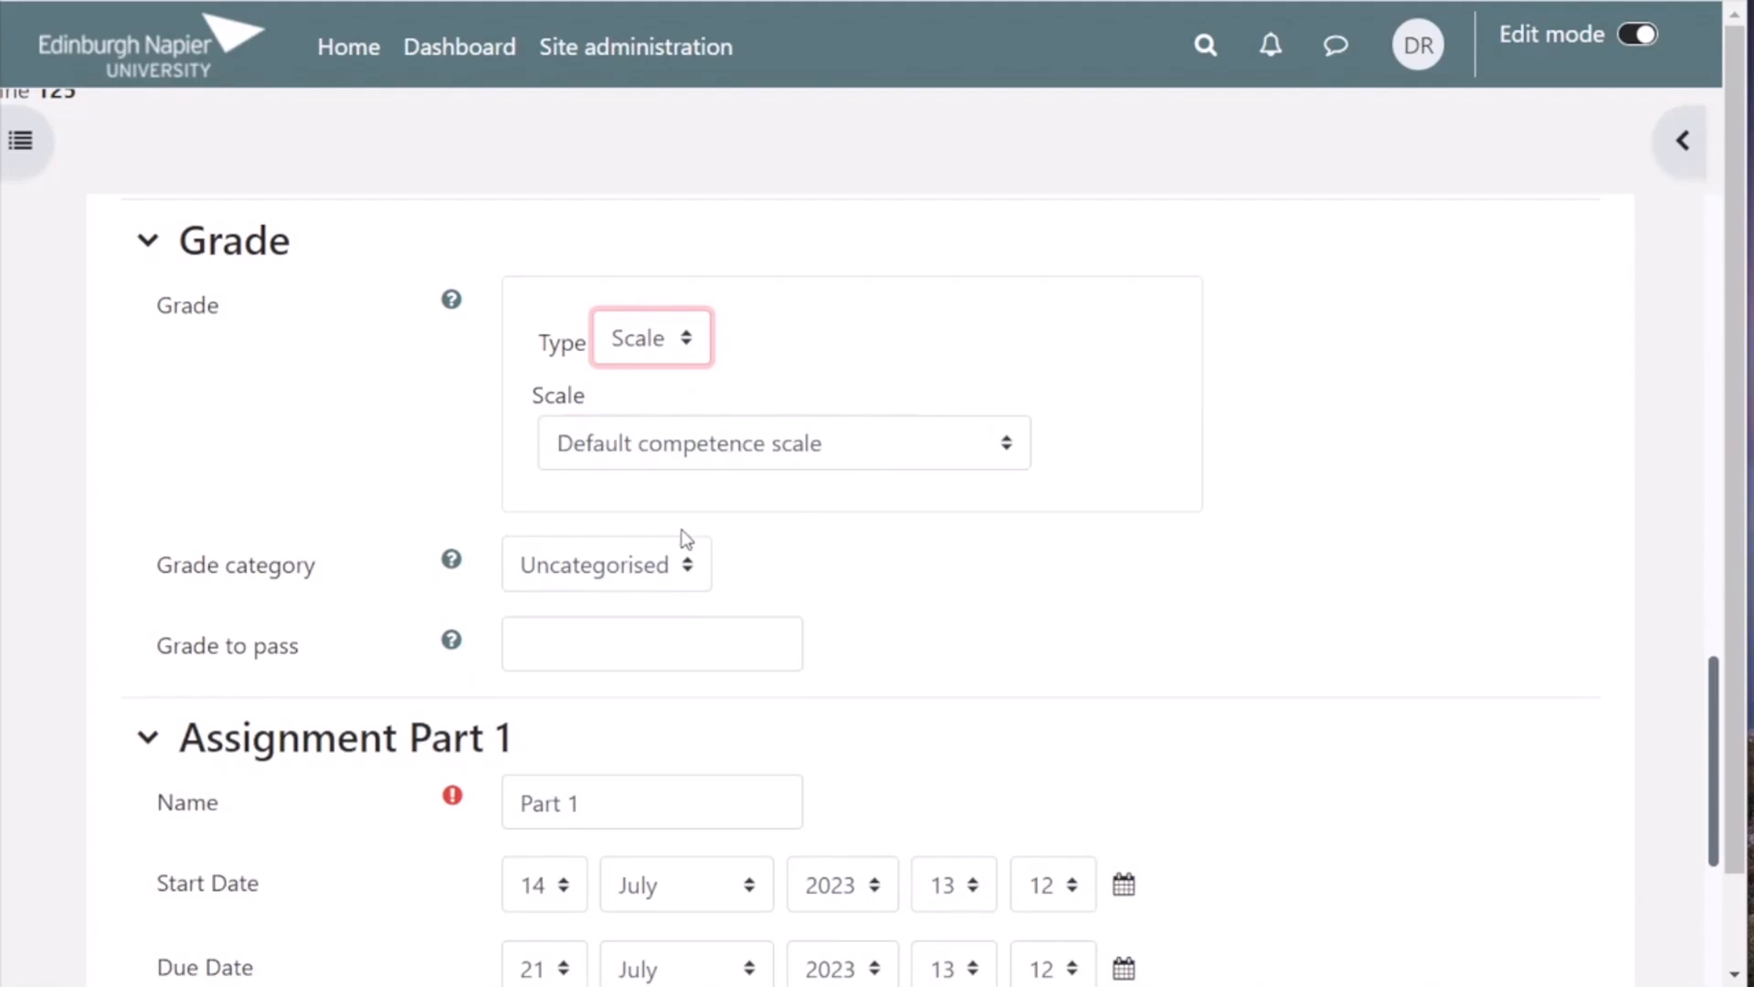
click(772, 464)
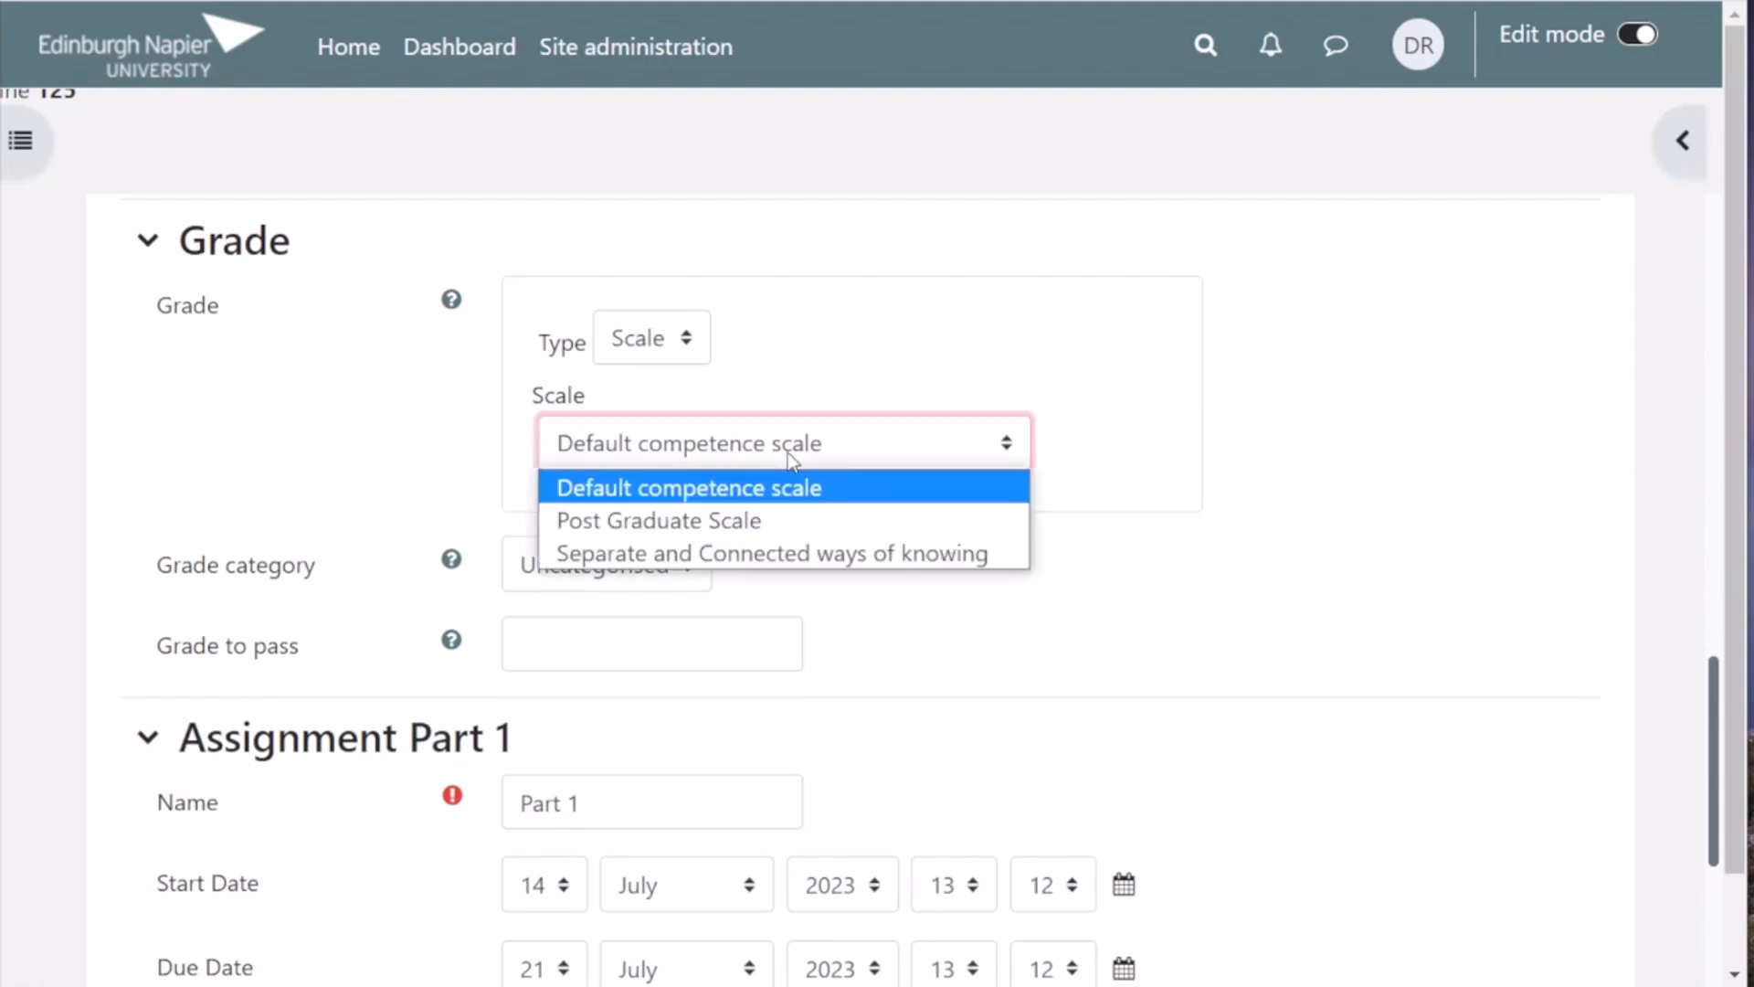
click(776, 519)
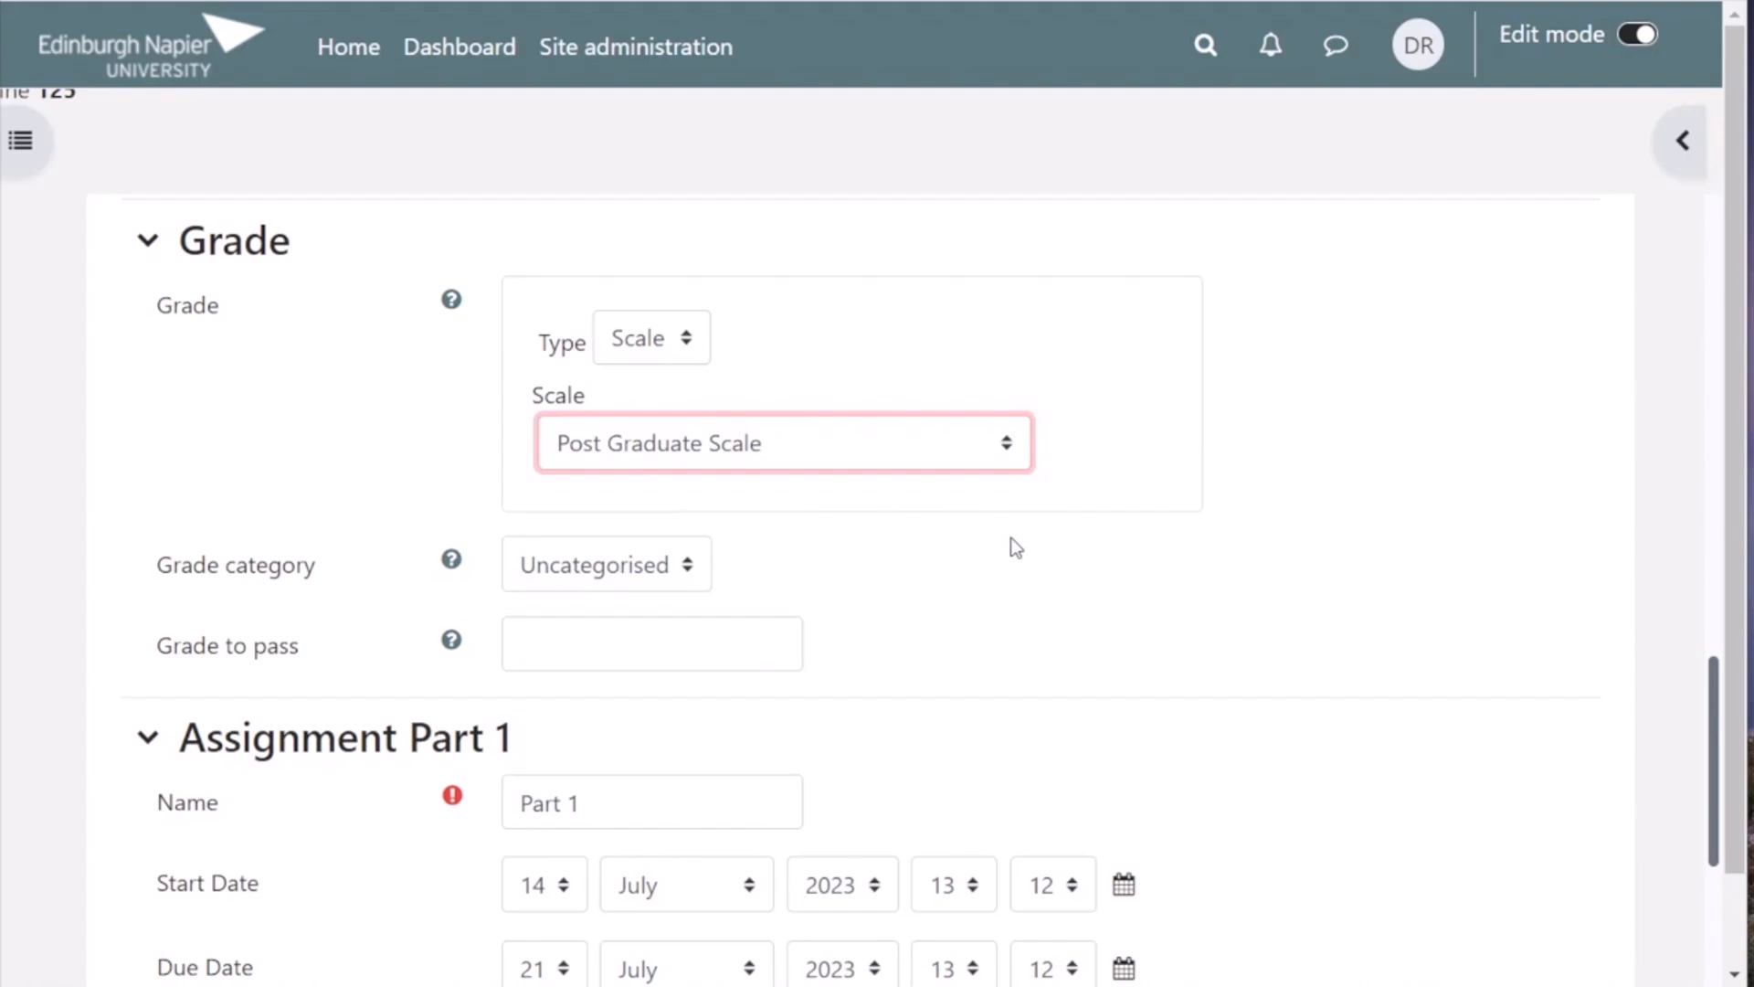
Set Max Marks to 16 for Assignment Part 1.
scroll(1011, 539, down, 5)
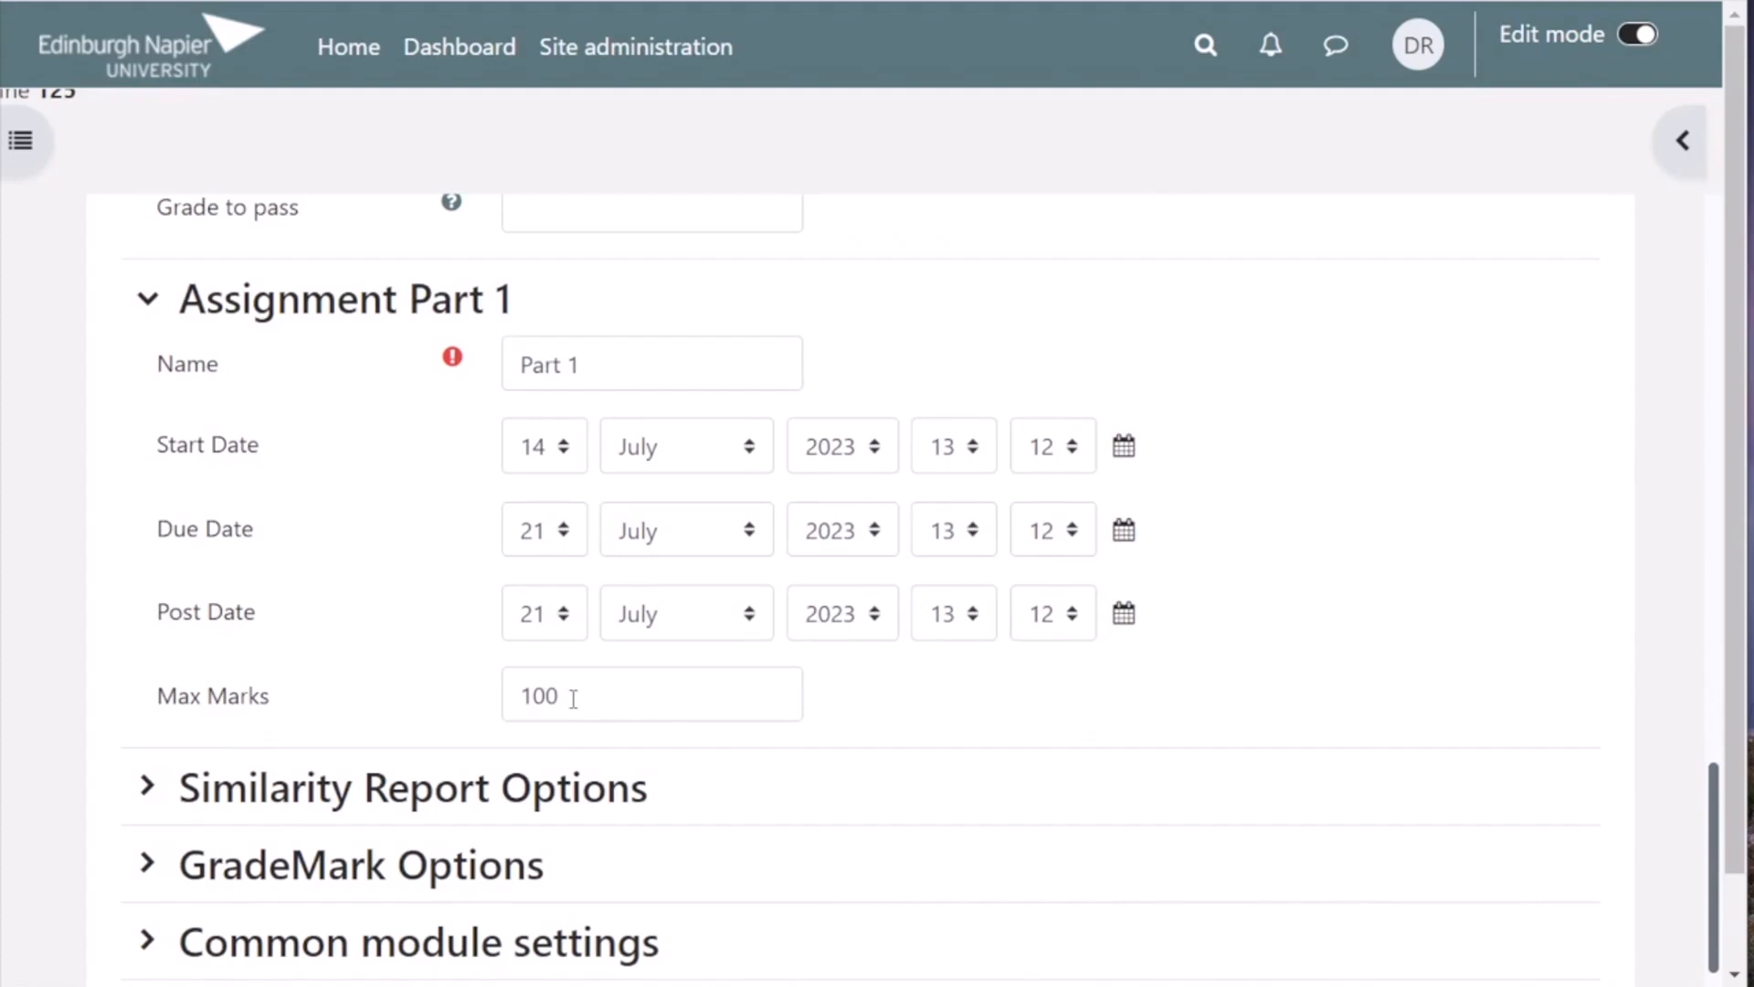
drag(573, 699, 518, 696)
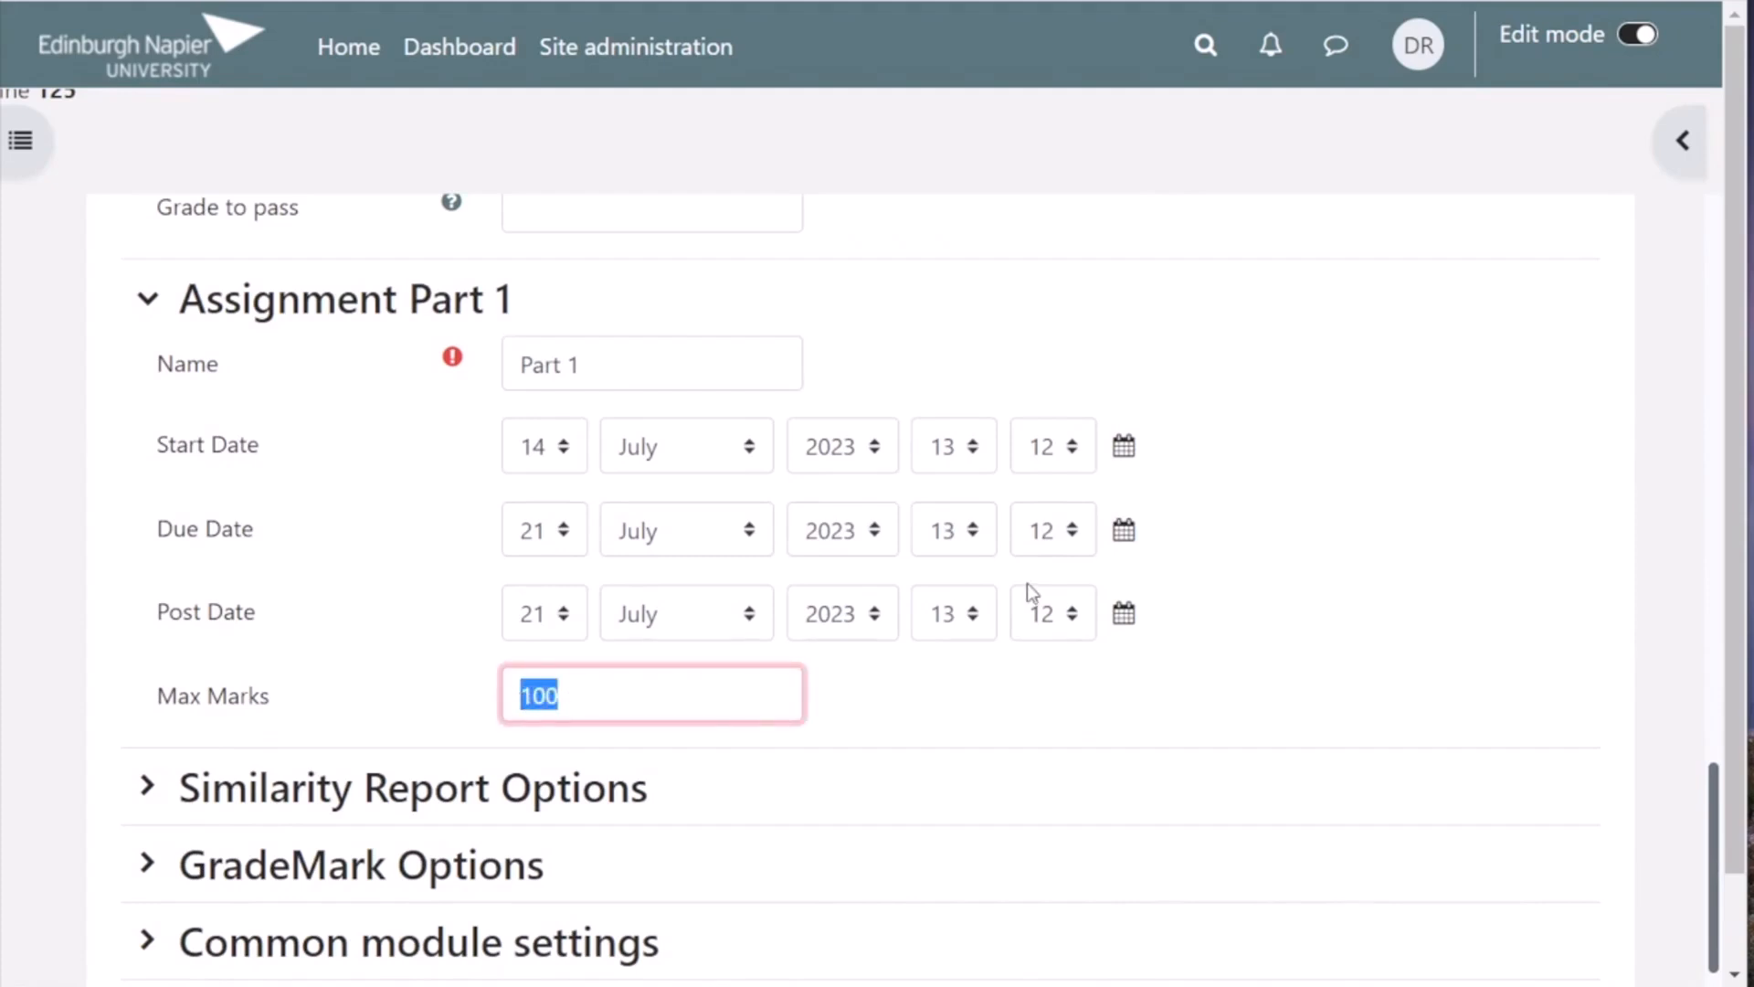
text(16)
click(1374, 610)
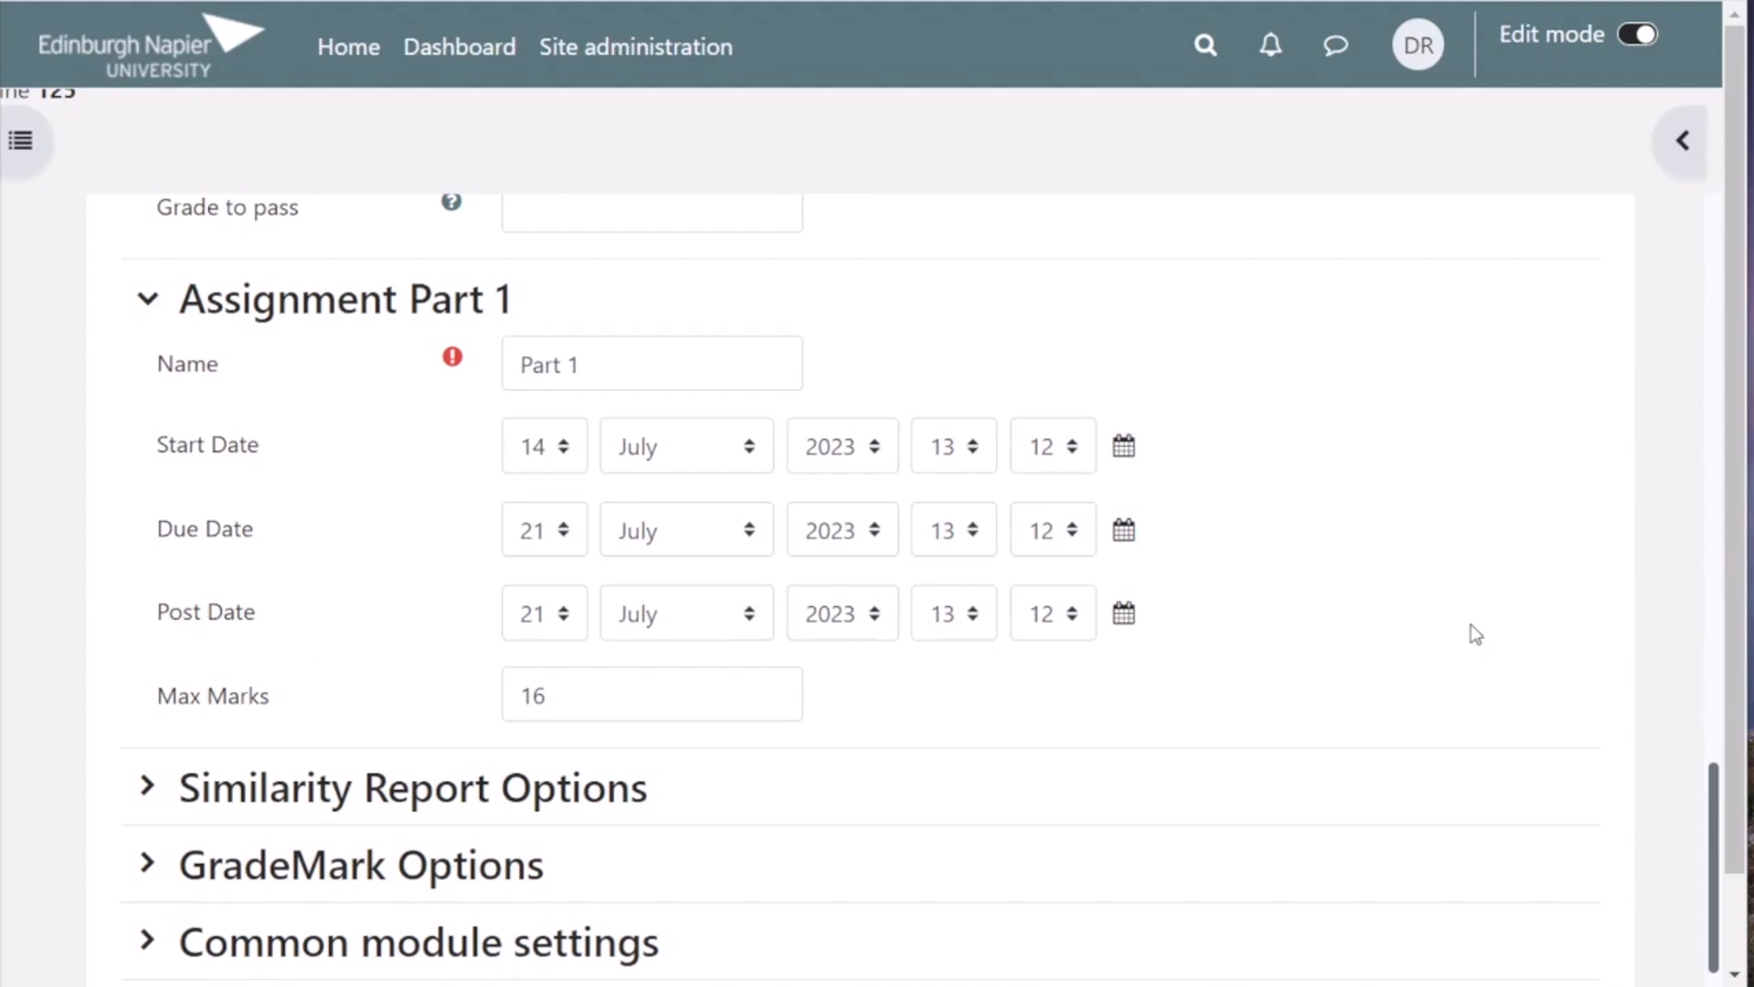
Expand the assignment's Similarity Report Options.
scroll(1474, 634, down, 3)
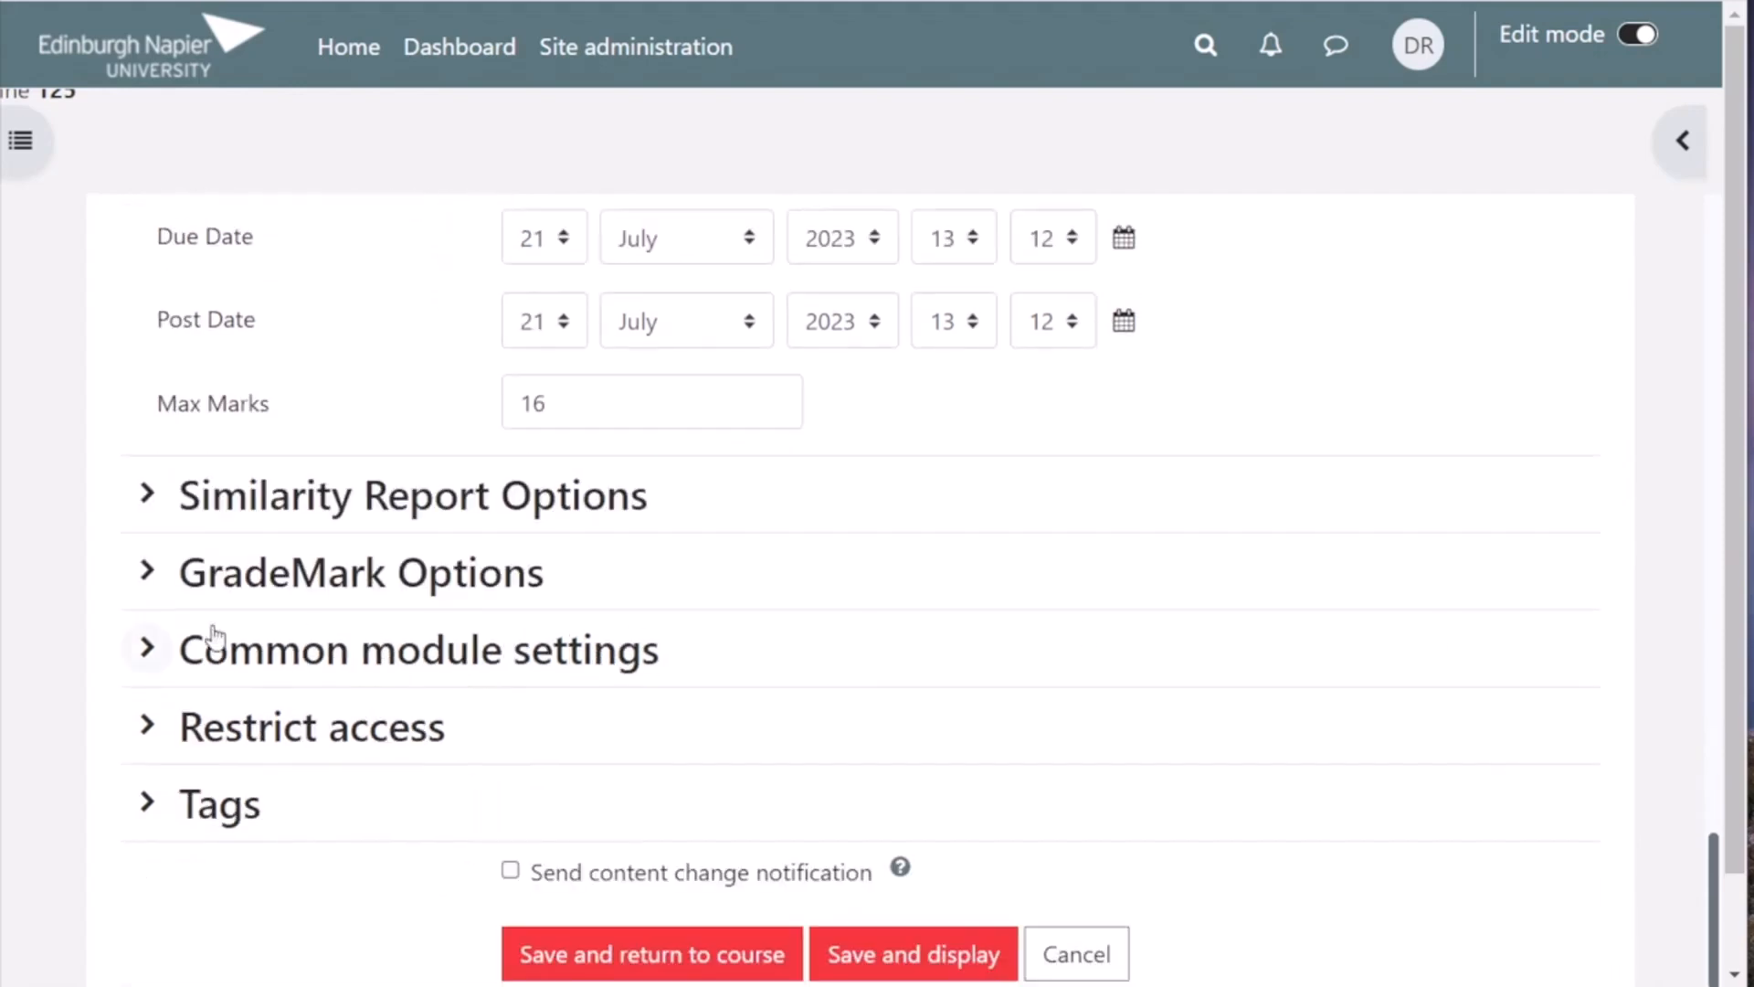
click(146, 493)
scroll(391, 572, down, 2)
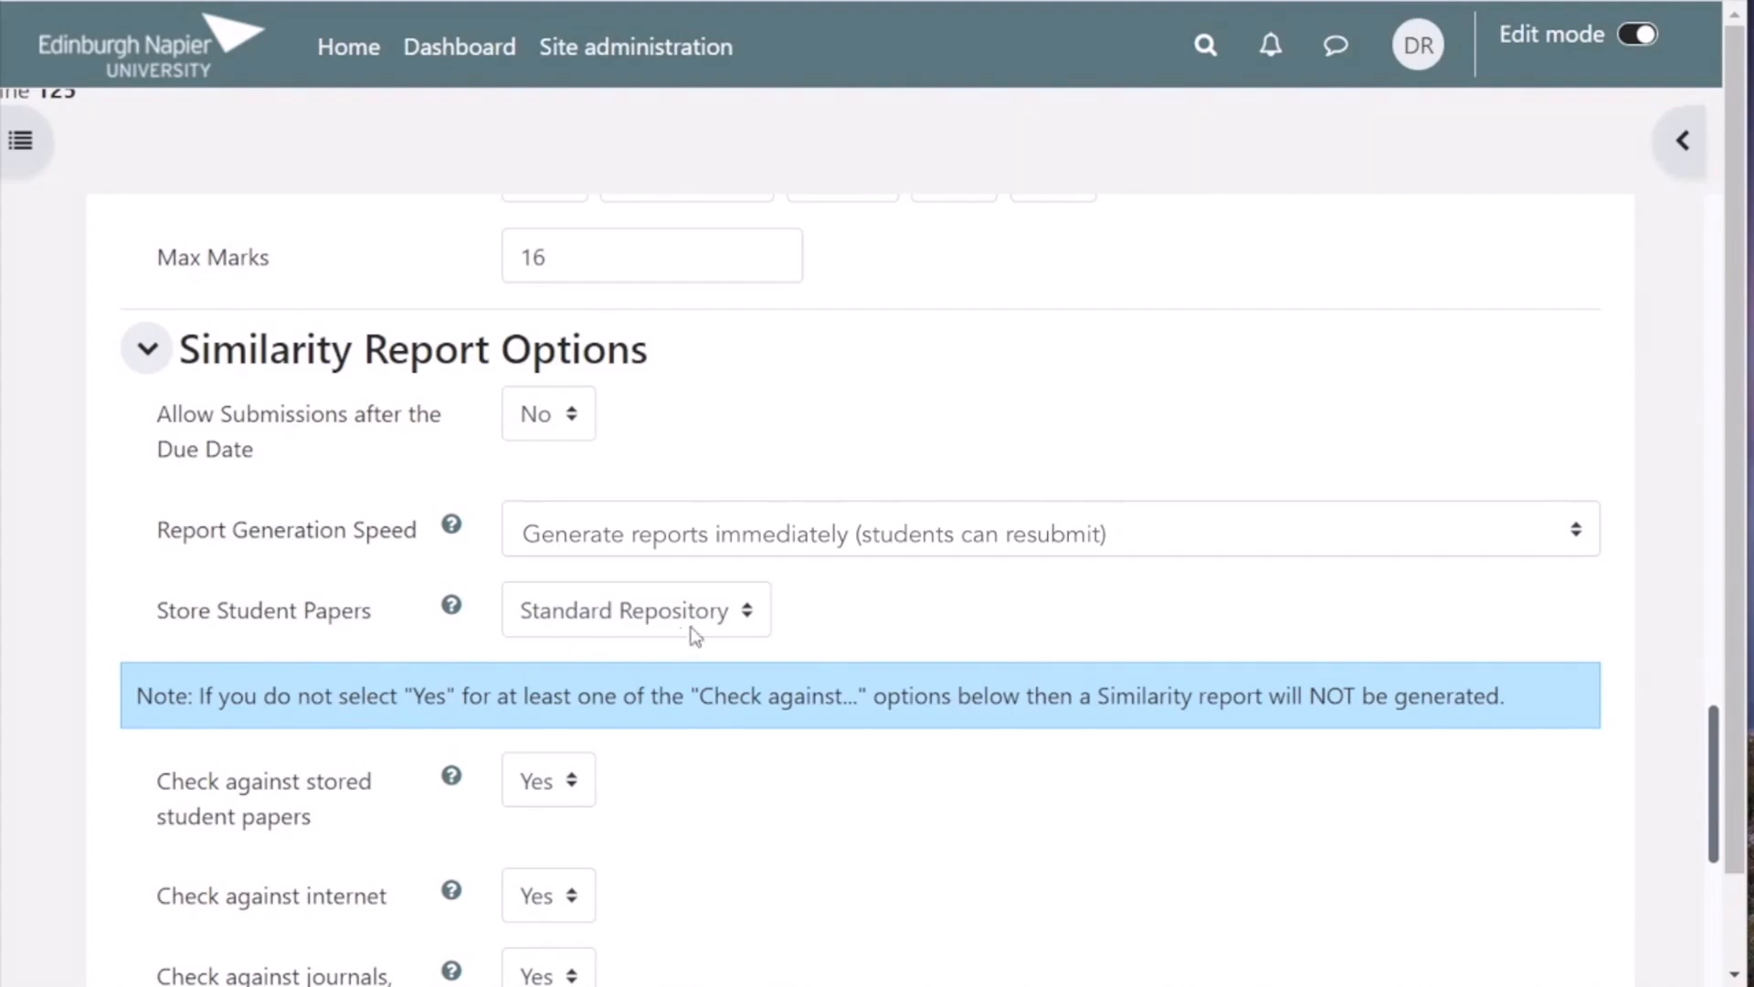
Switch Store Student Papers to No Repository and back to Standard Repository, twice in a row.
click(713, 614)
click(704, 656)
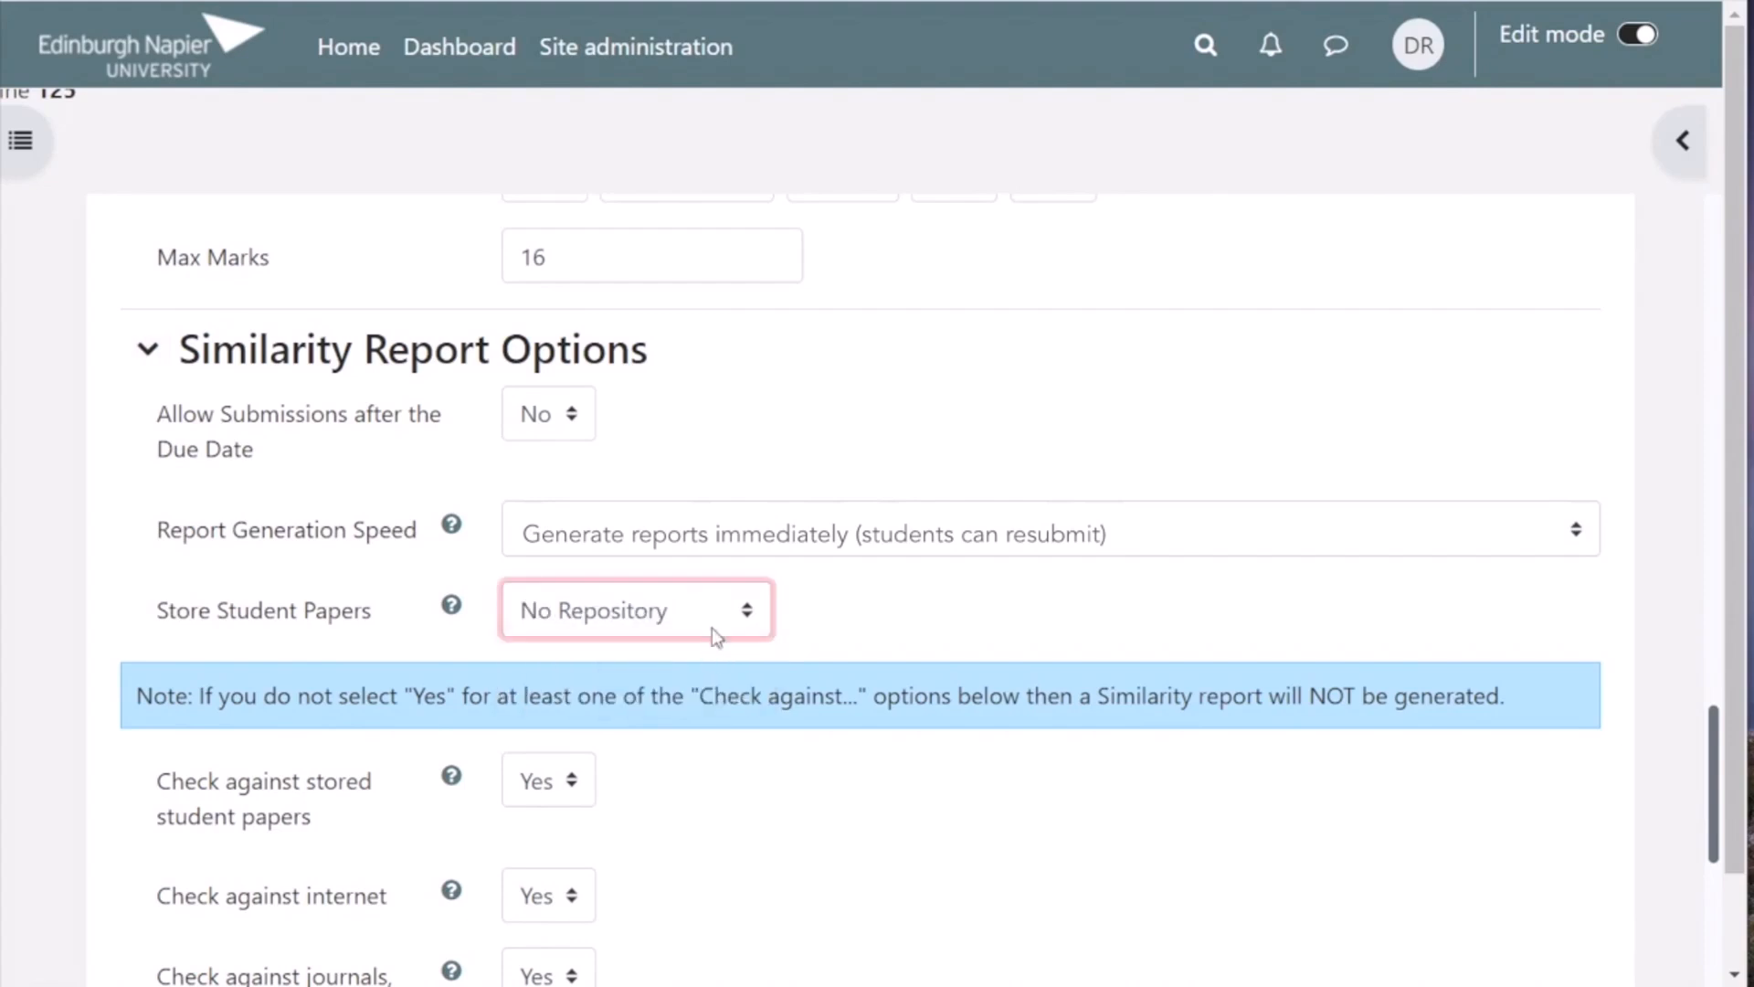
click(716, 611)
click(709, 689)
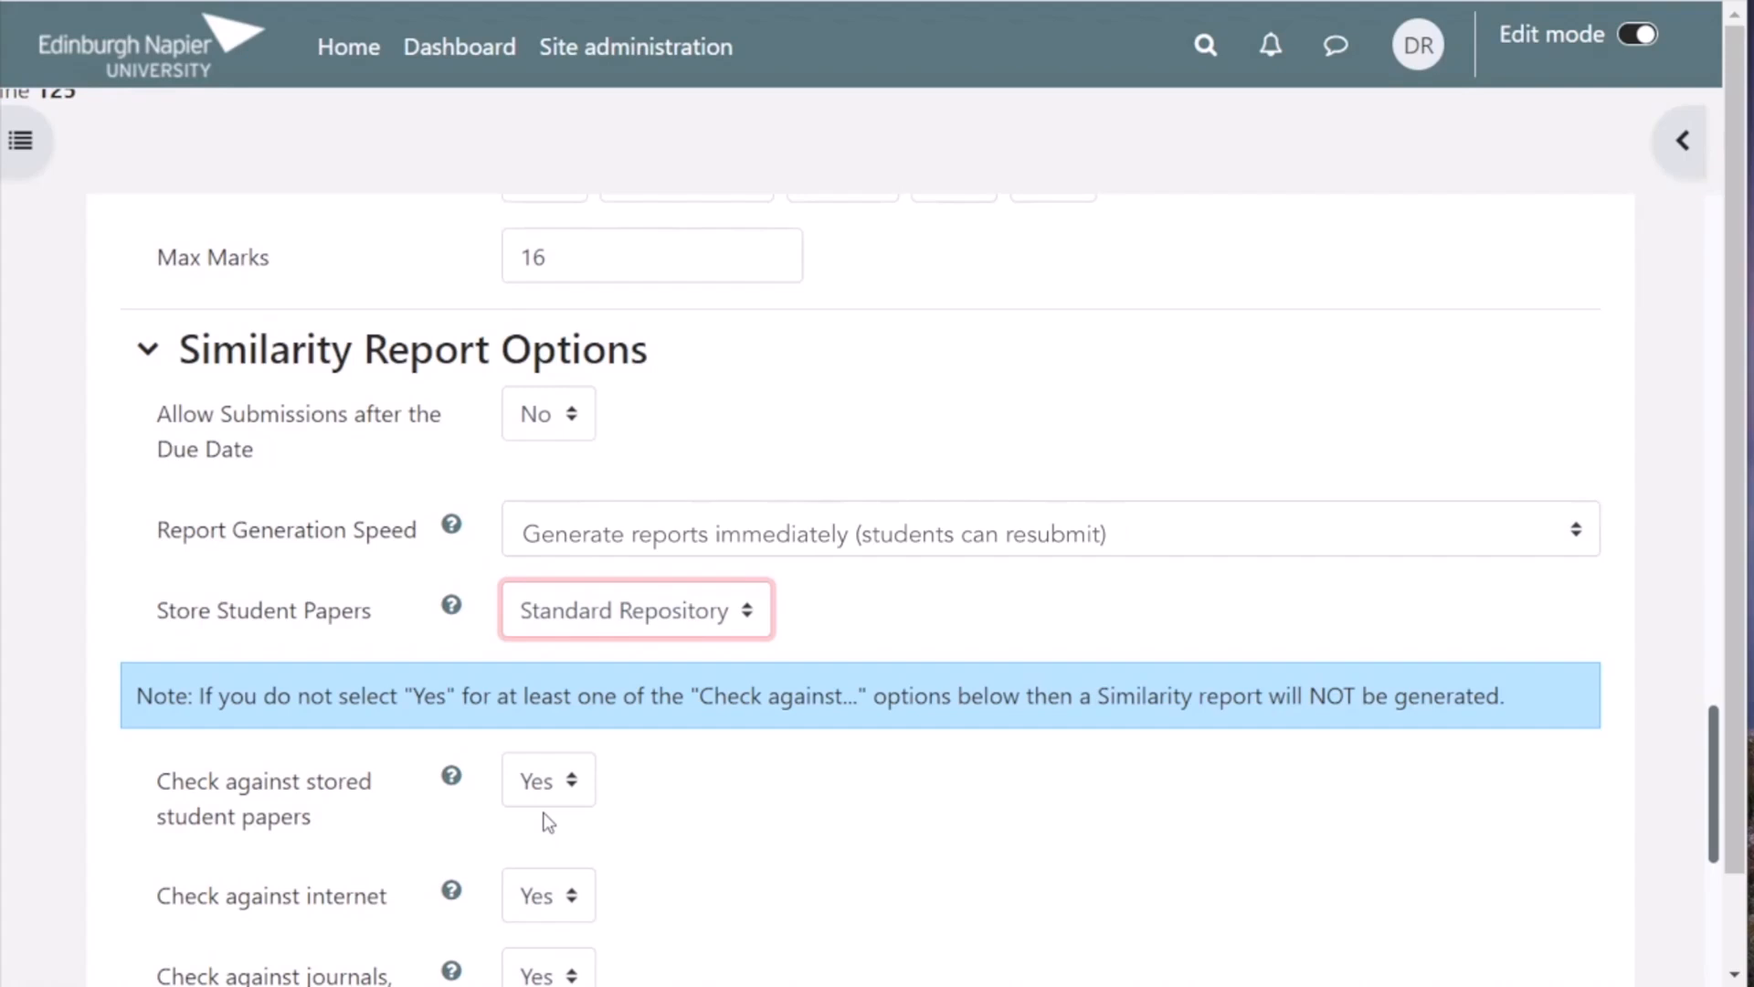
click(731, 619)
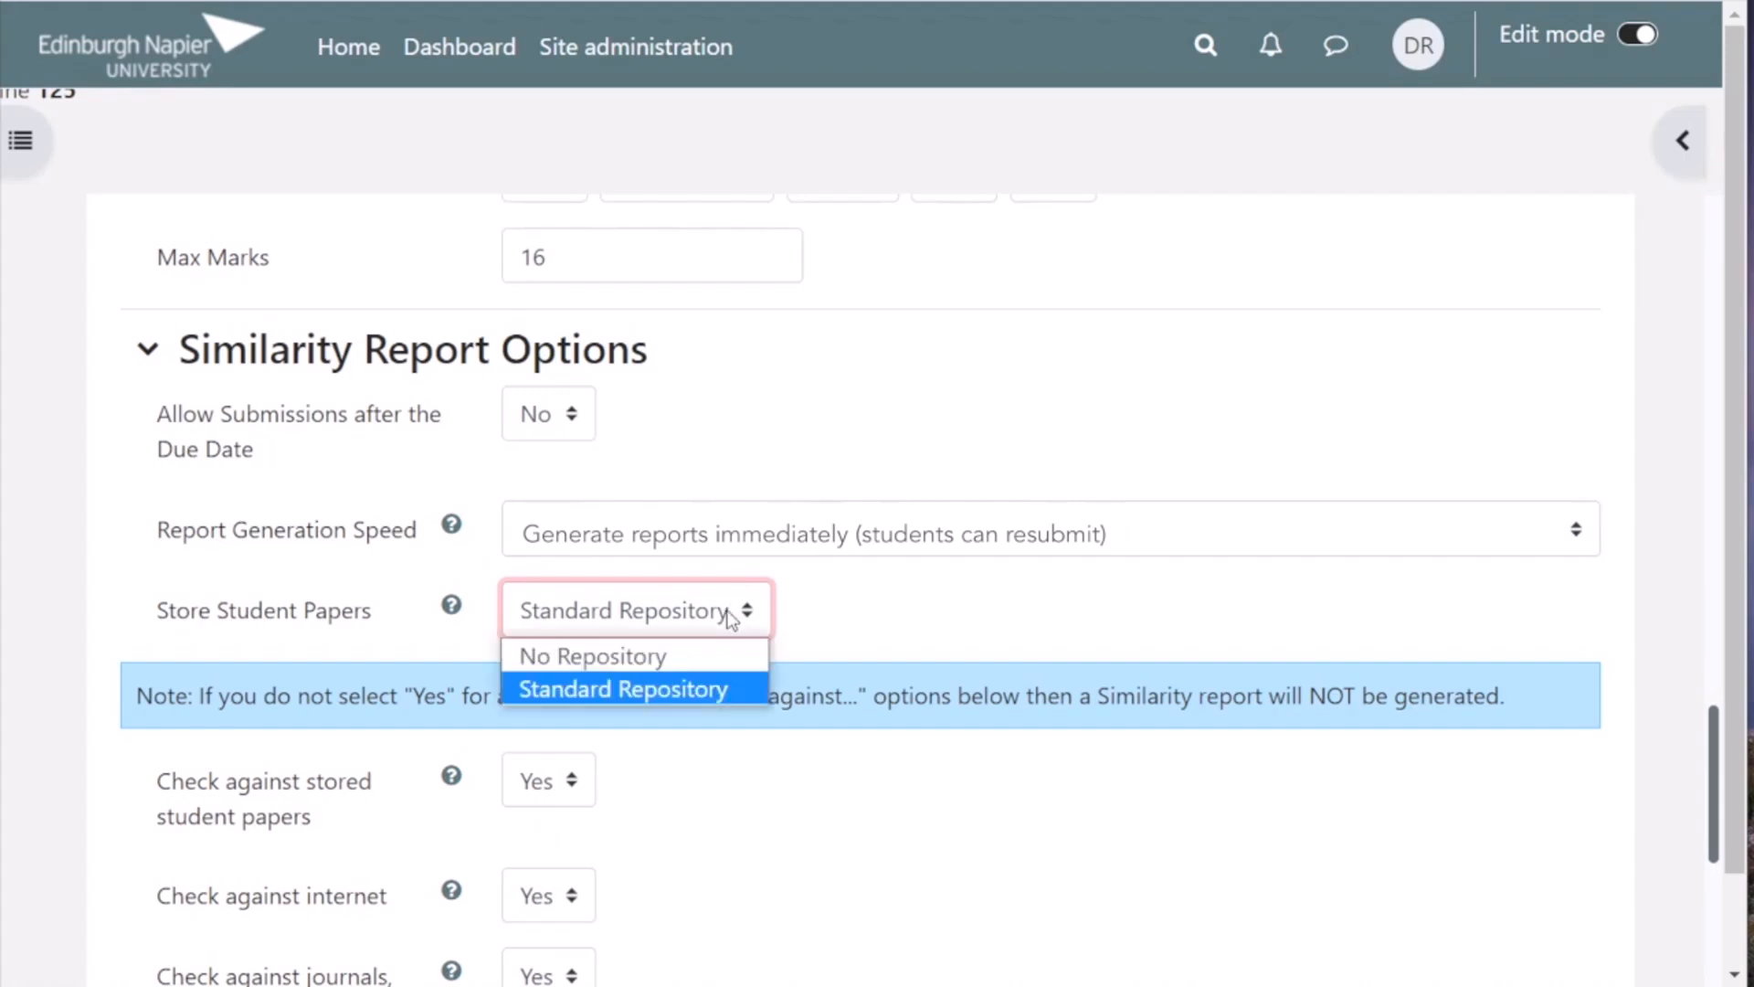
click(720, 655)
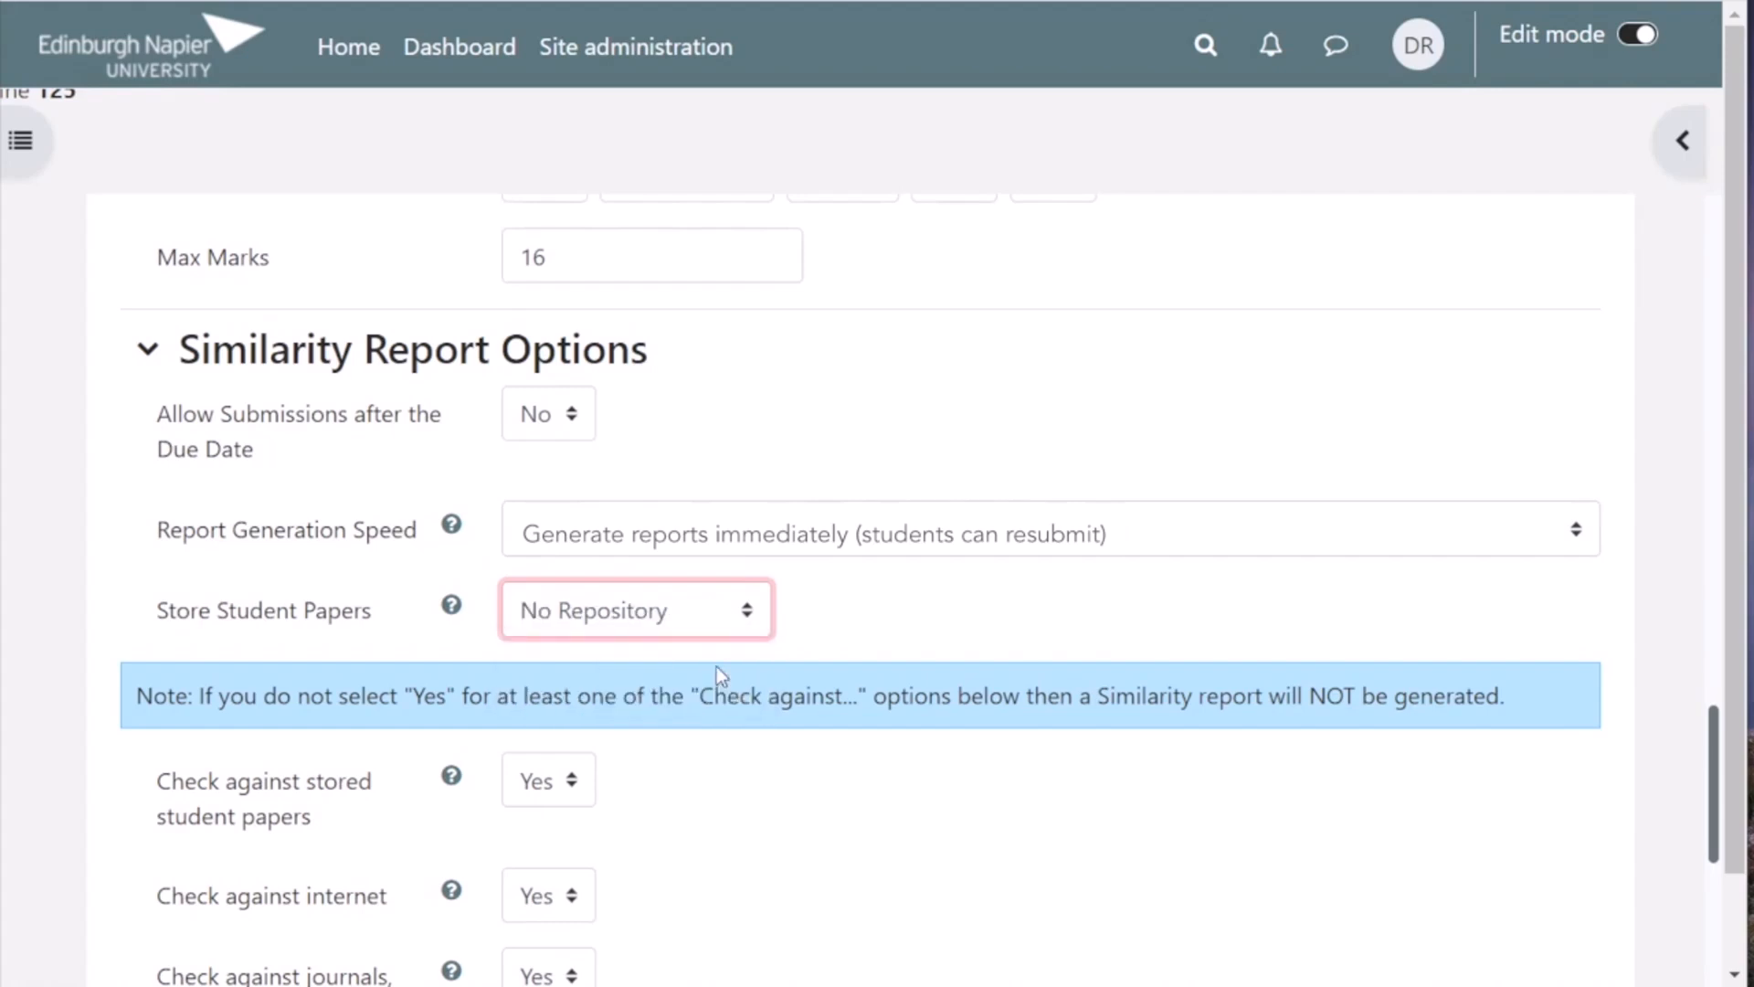
click(726, 617)
click(705, 687)
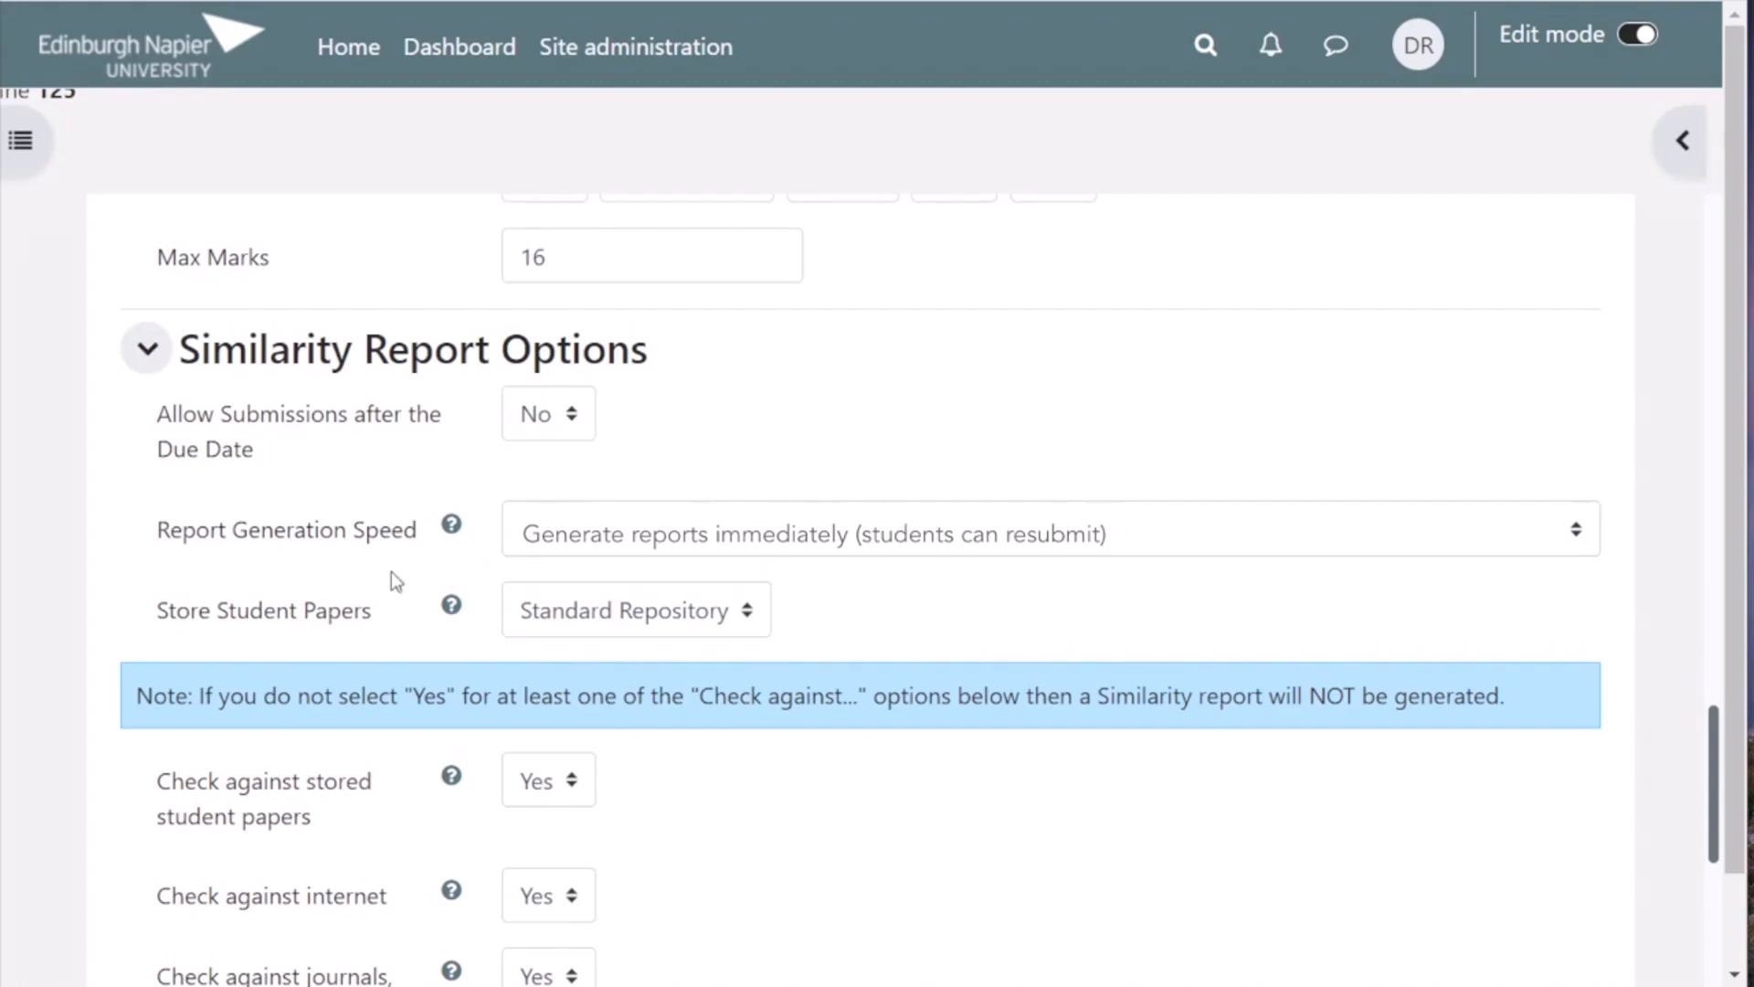
Review the similarity check and exclusion options and the GradeMark Options, and expand the Common module settings.
scroll(826, 809, down, 5)
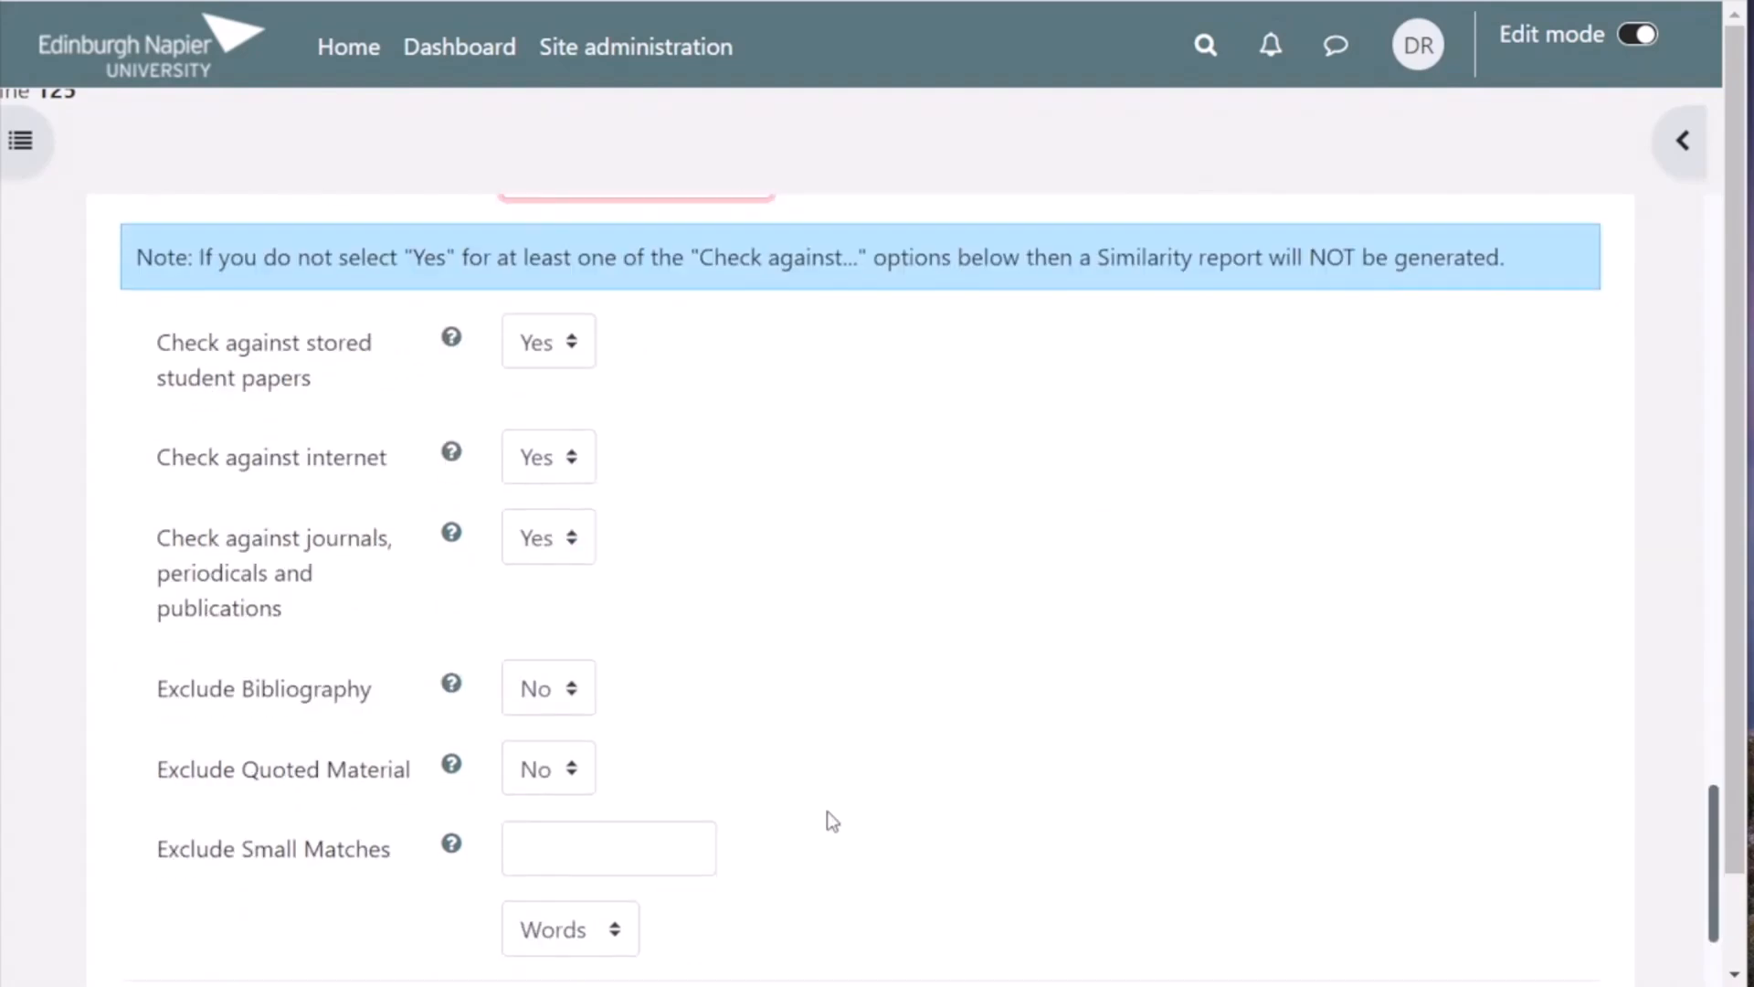
scroll(829, 813, down, 5)
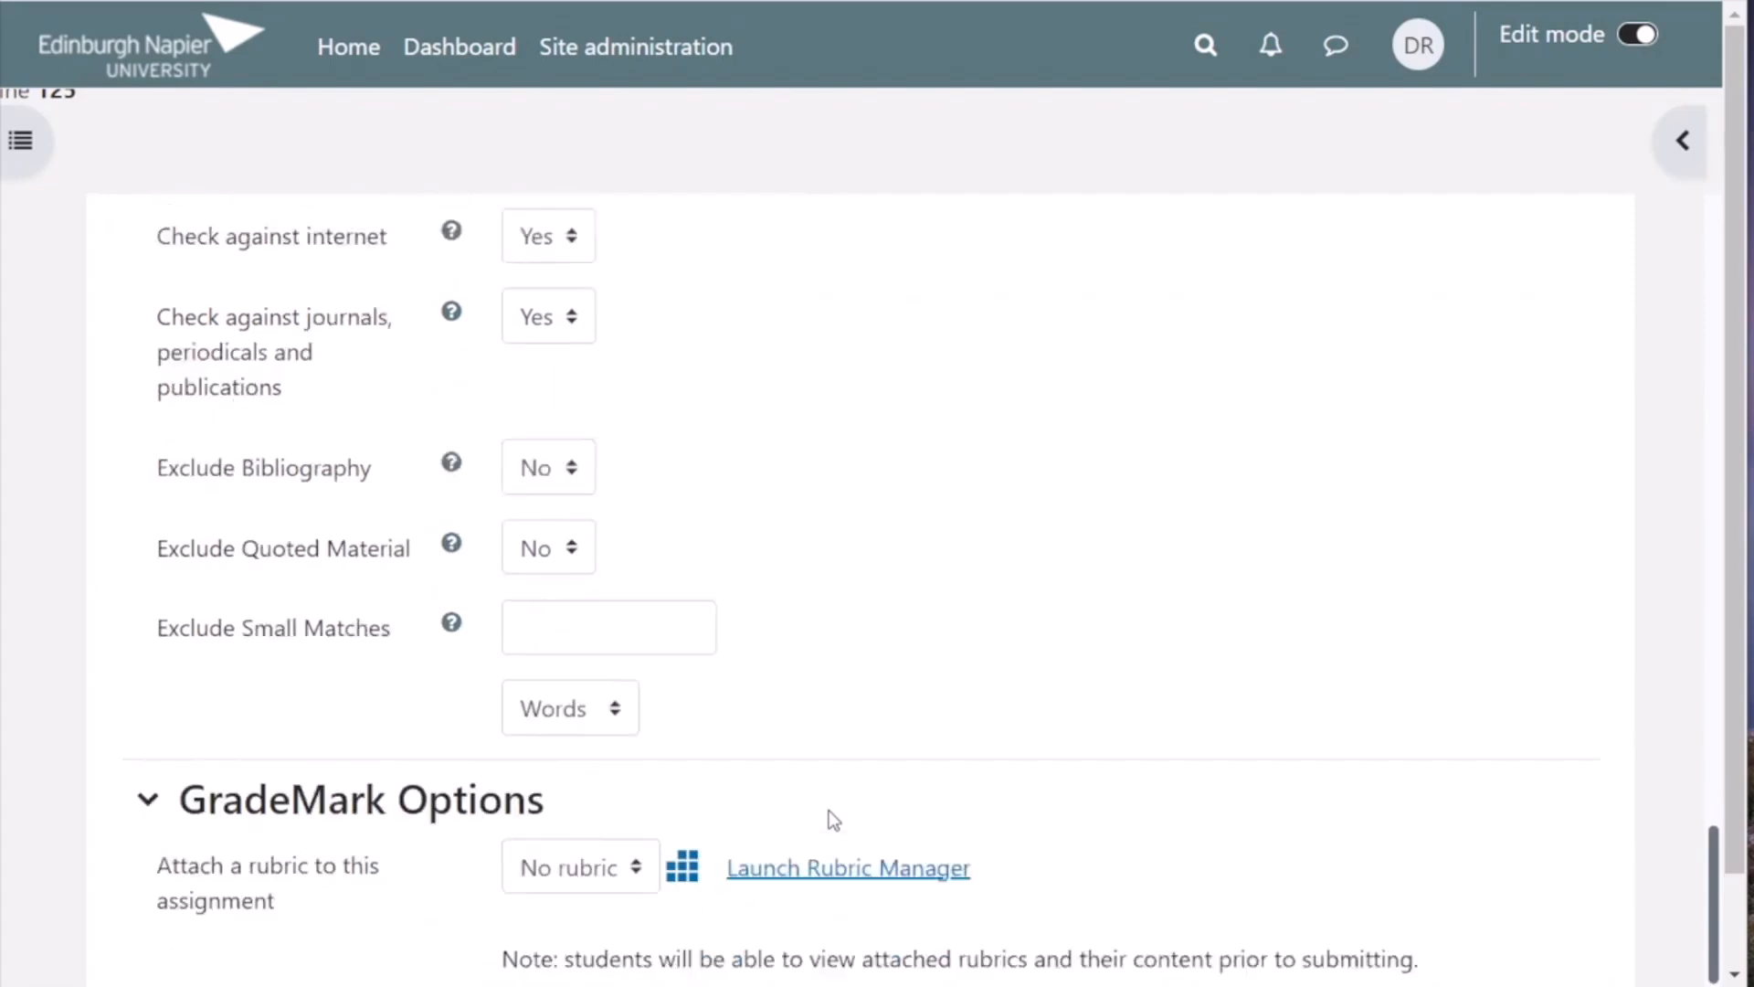
scroll(831, 822, down, 2)
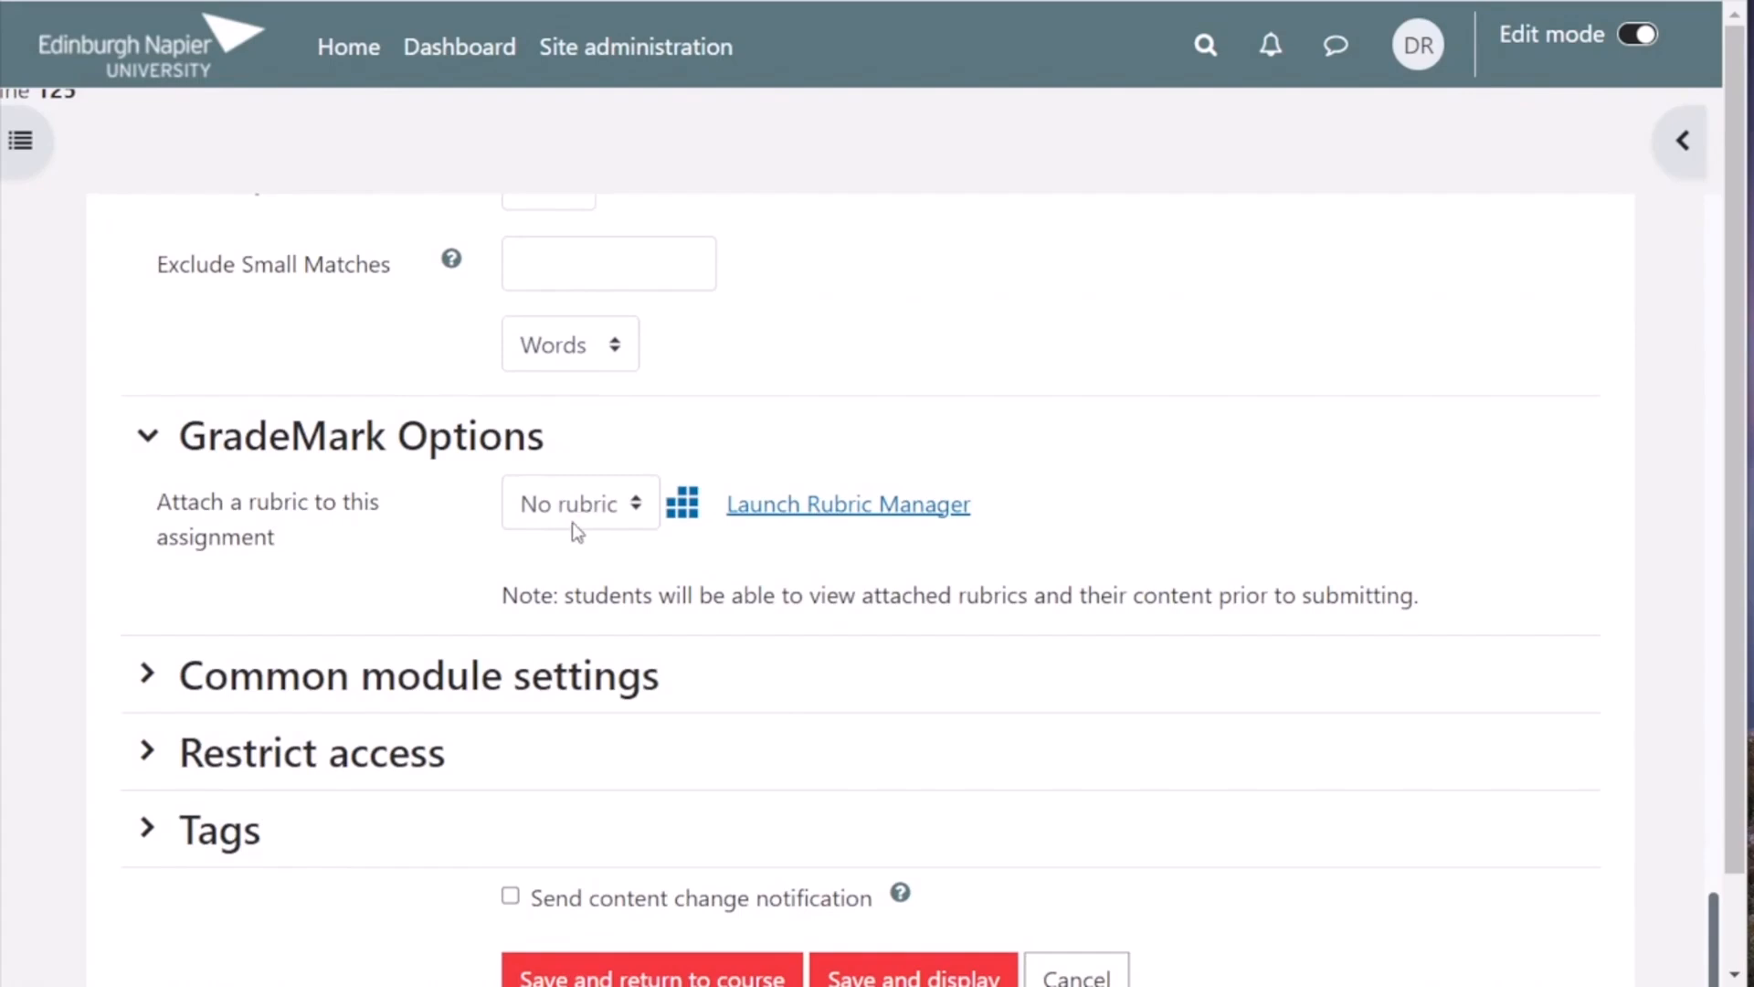
click(146, 674)
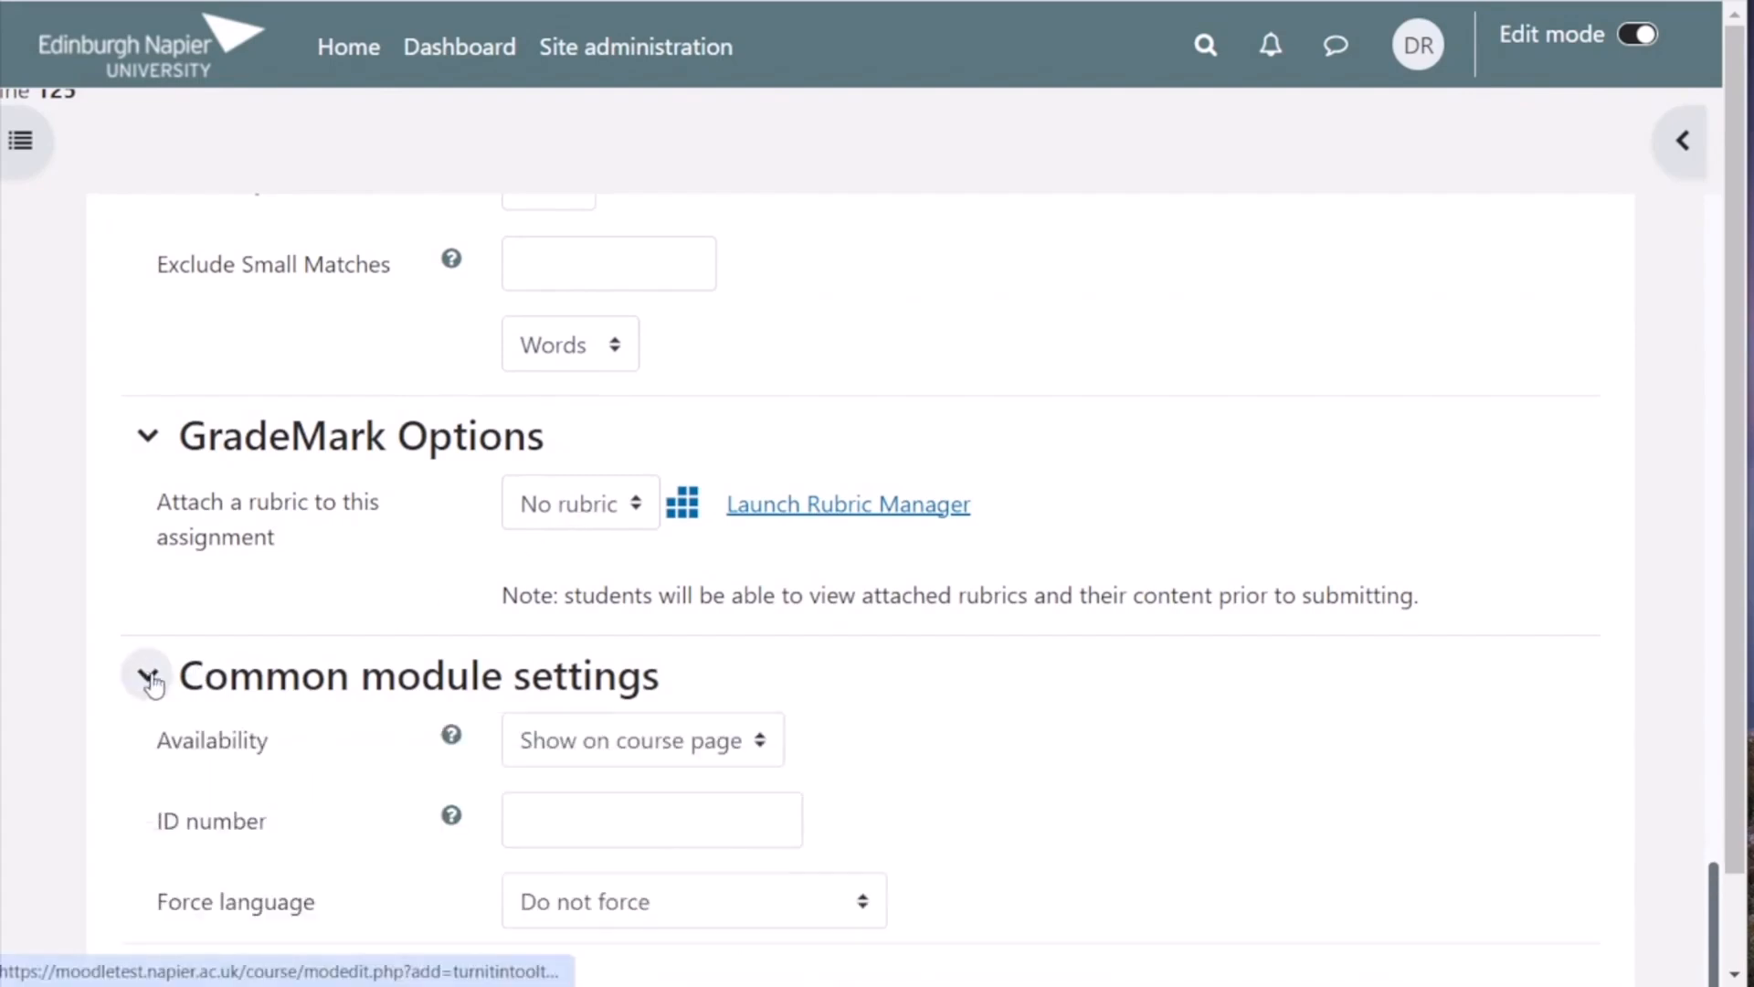
Expand the Restrict access settings, then save the Market Report assignment and display it.
scroll(1046, 677, down, 3)
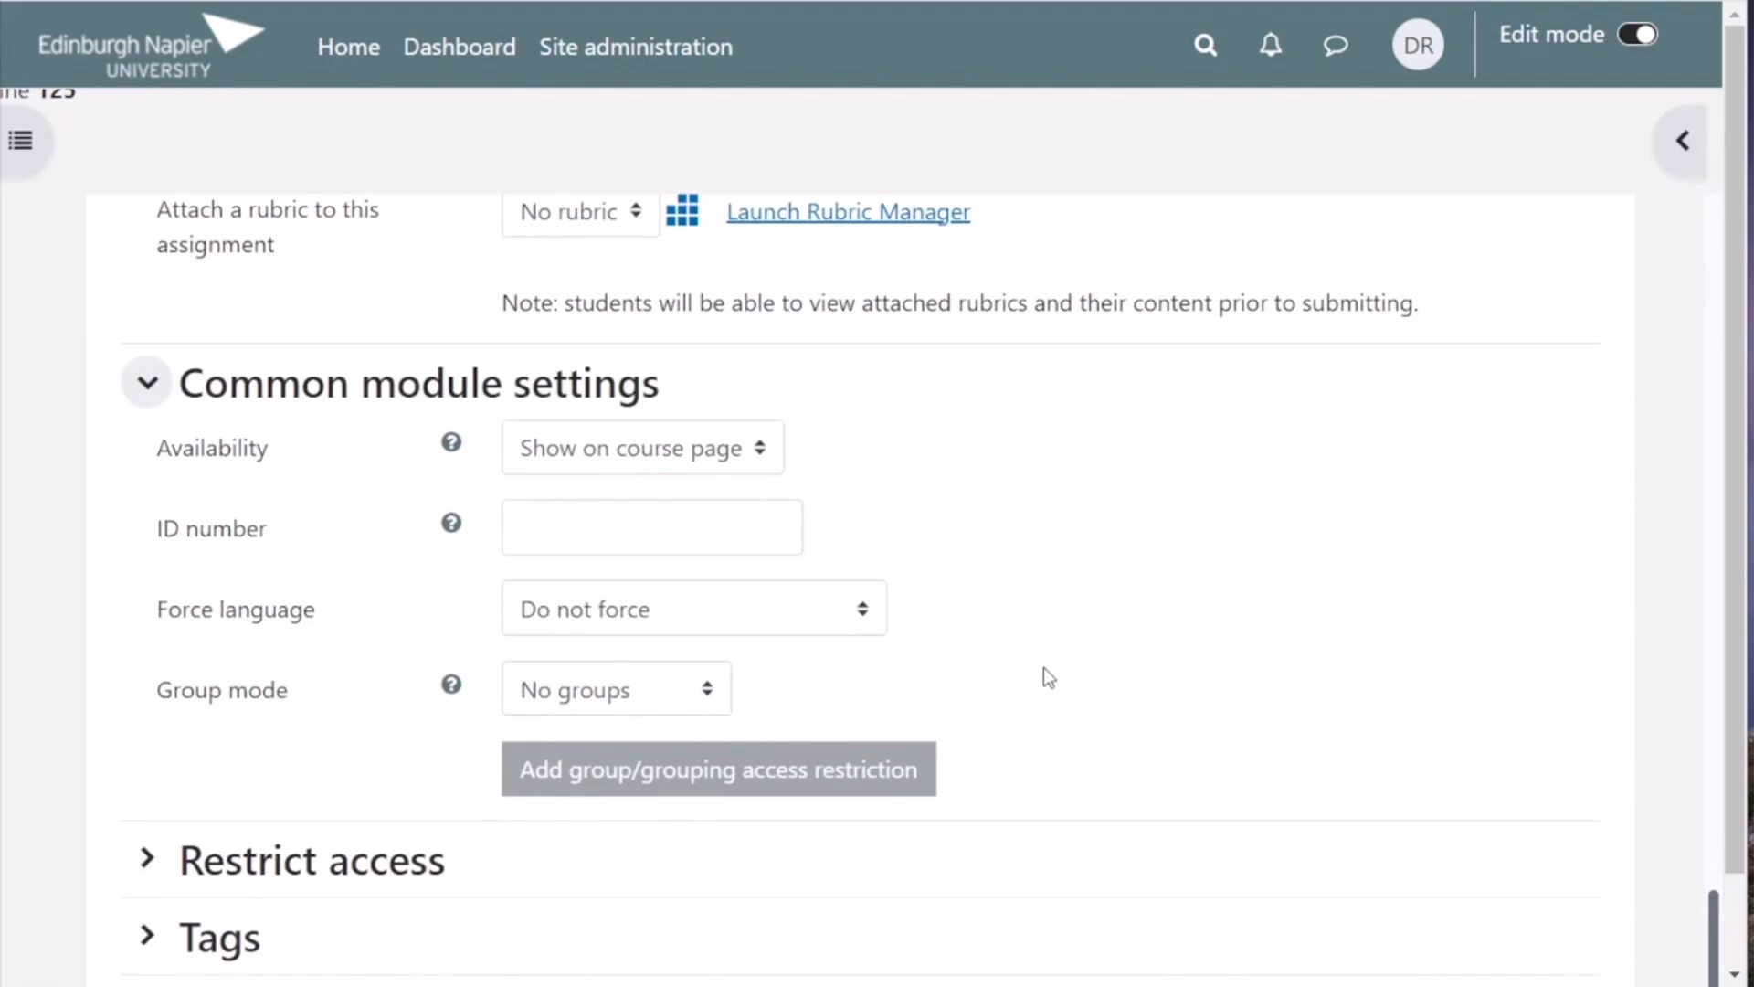
scroll(1048, 677, down, 2)
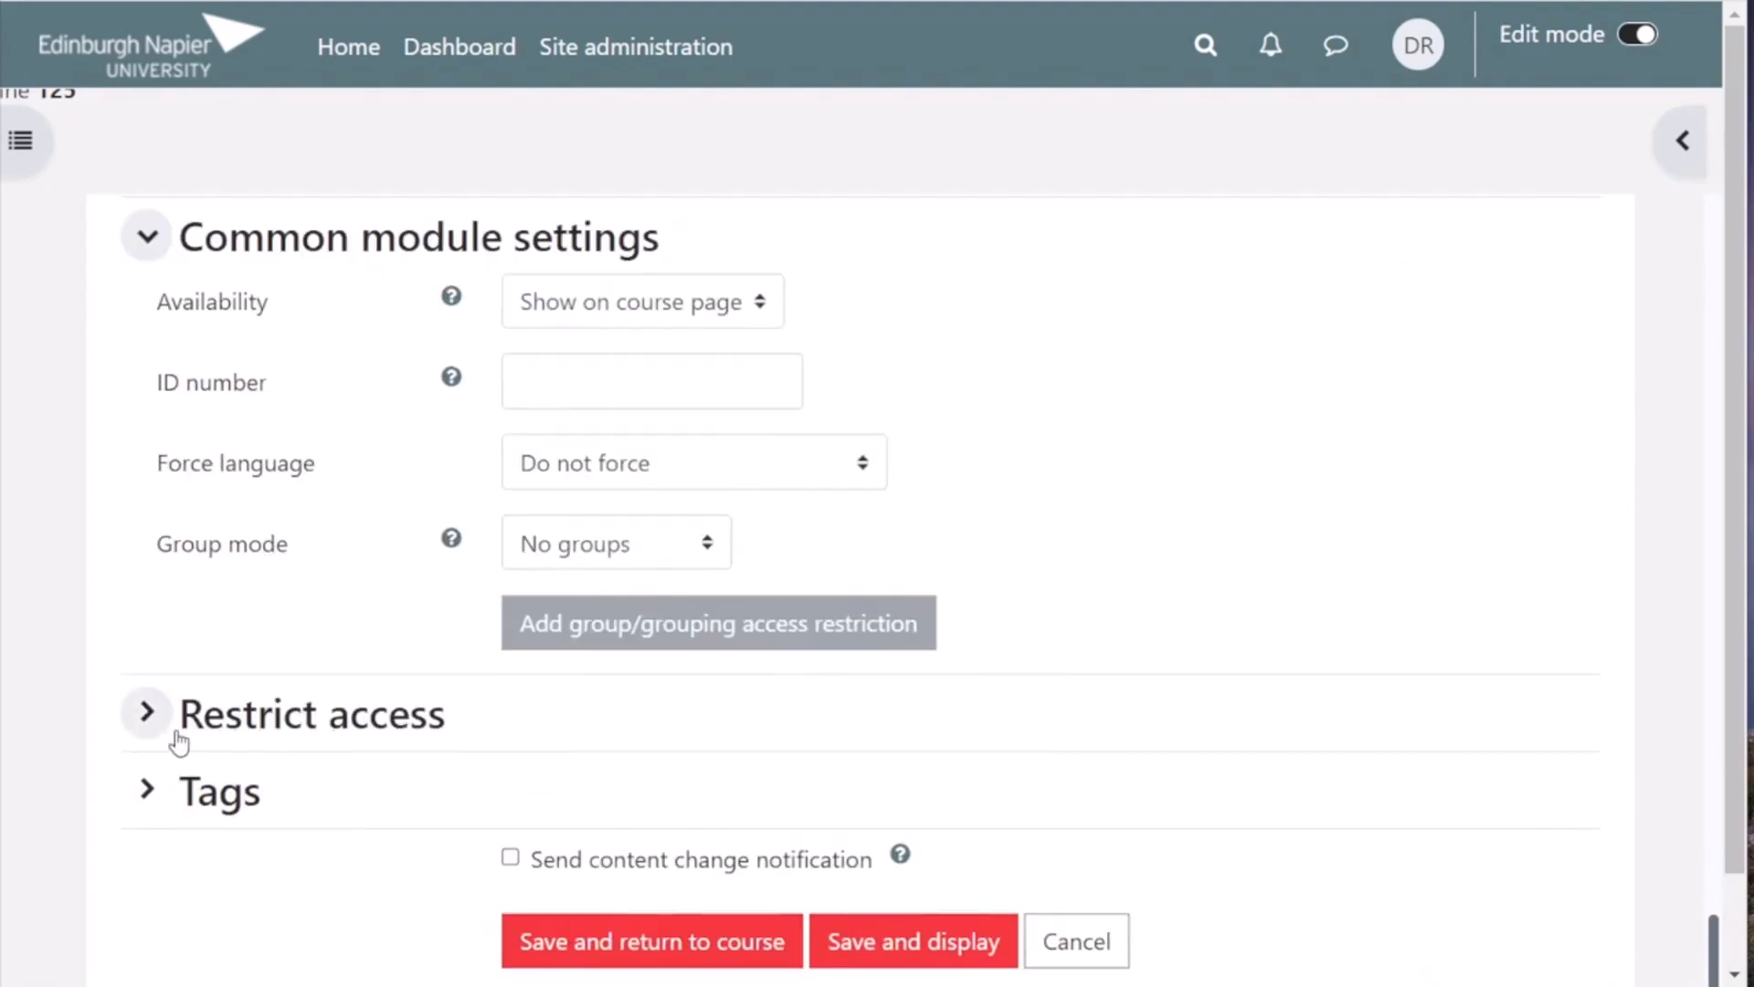
click(149, 717)
scroll(1204, 667, down, 3)
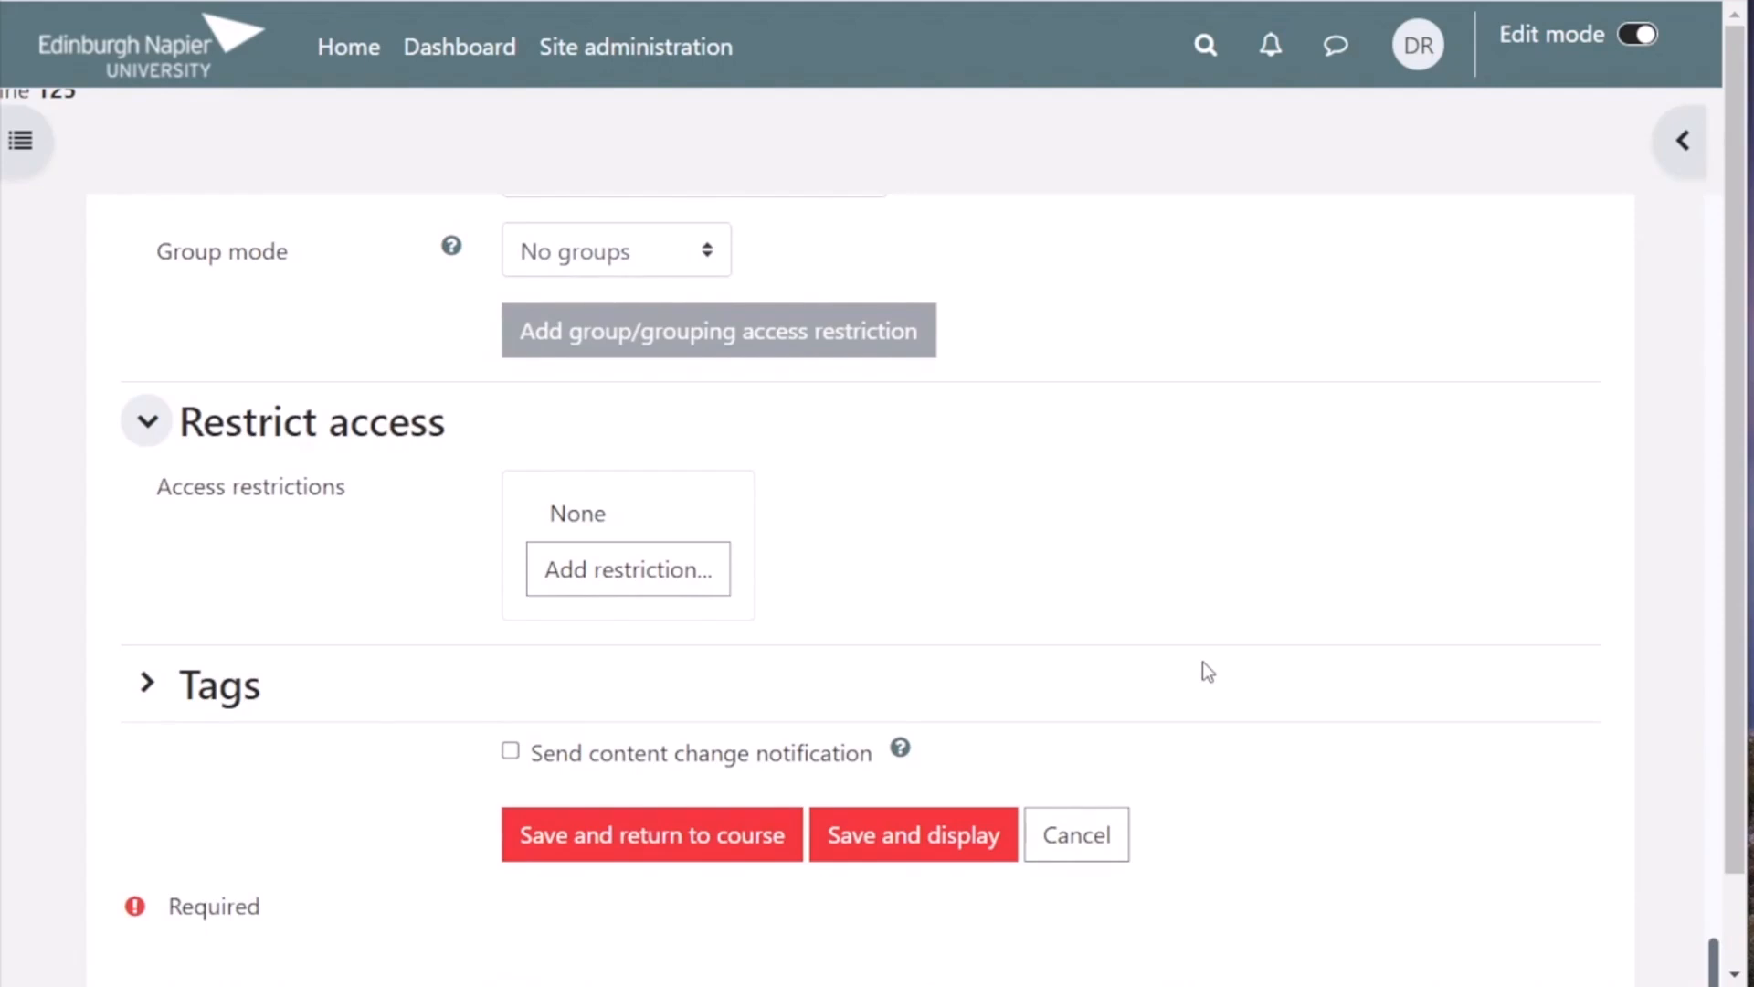
scroll(1202, 661, down, 1)
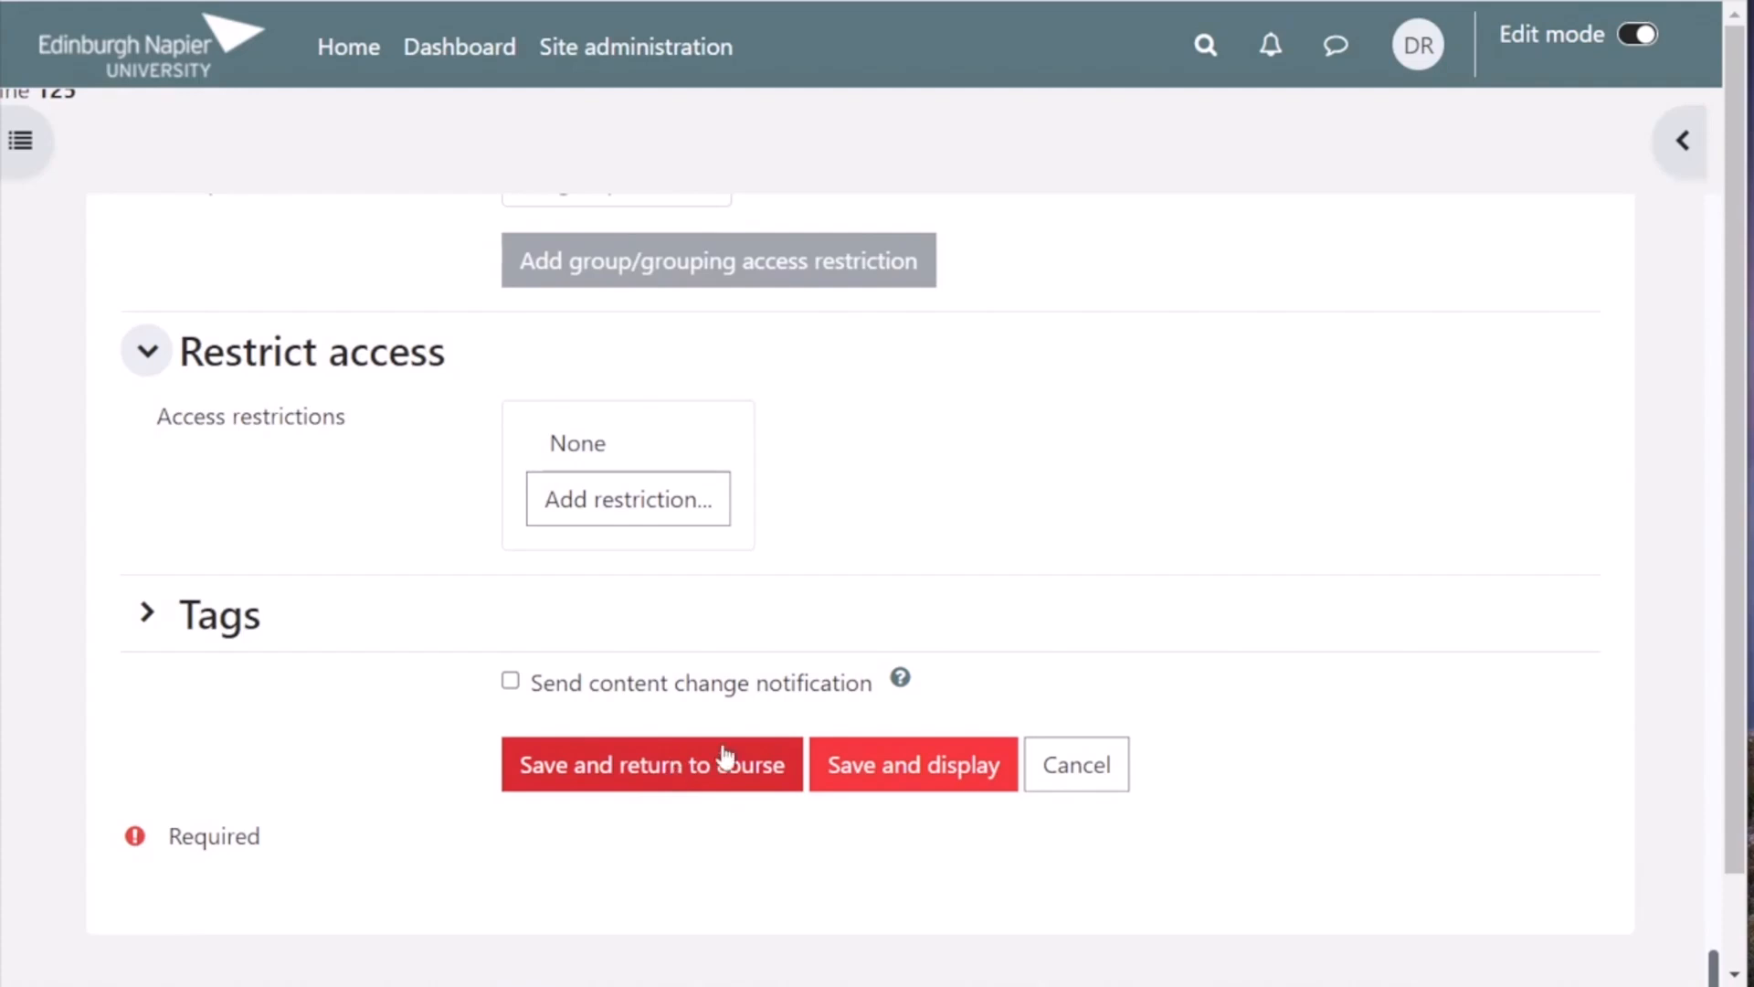
click(951, 779)
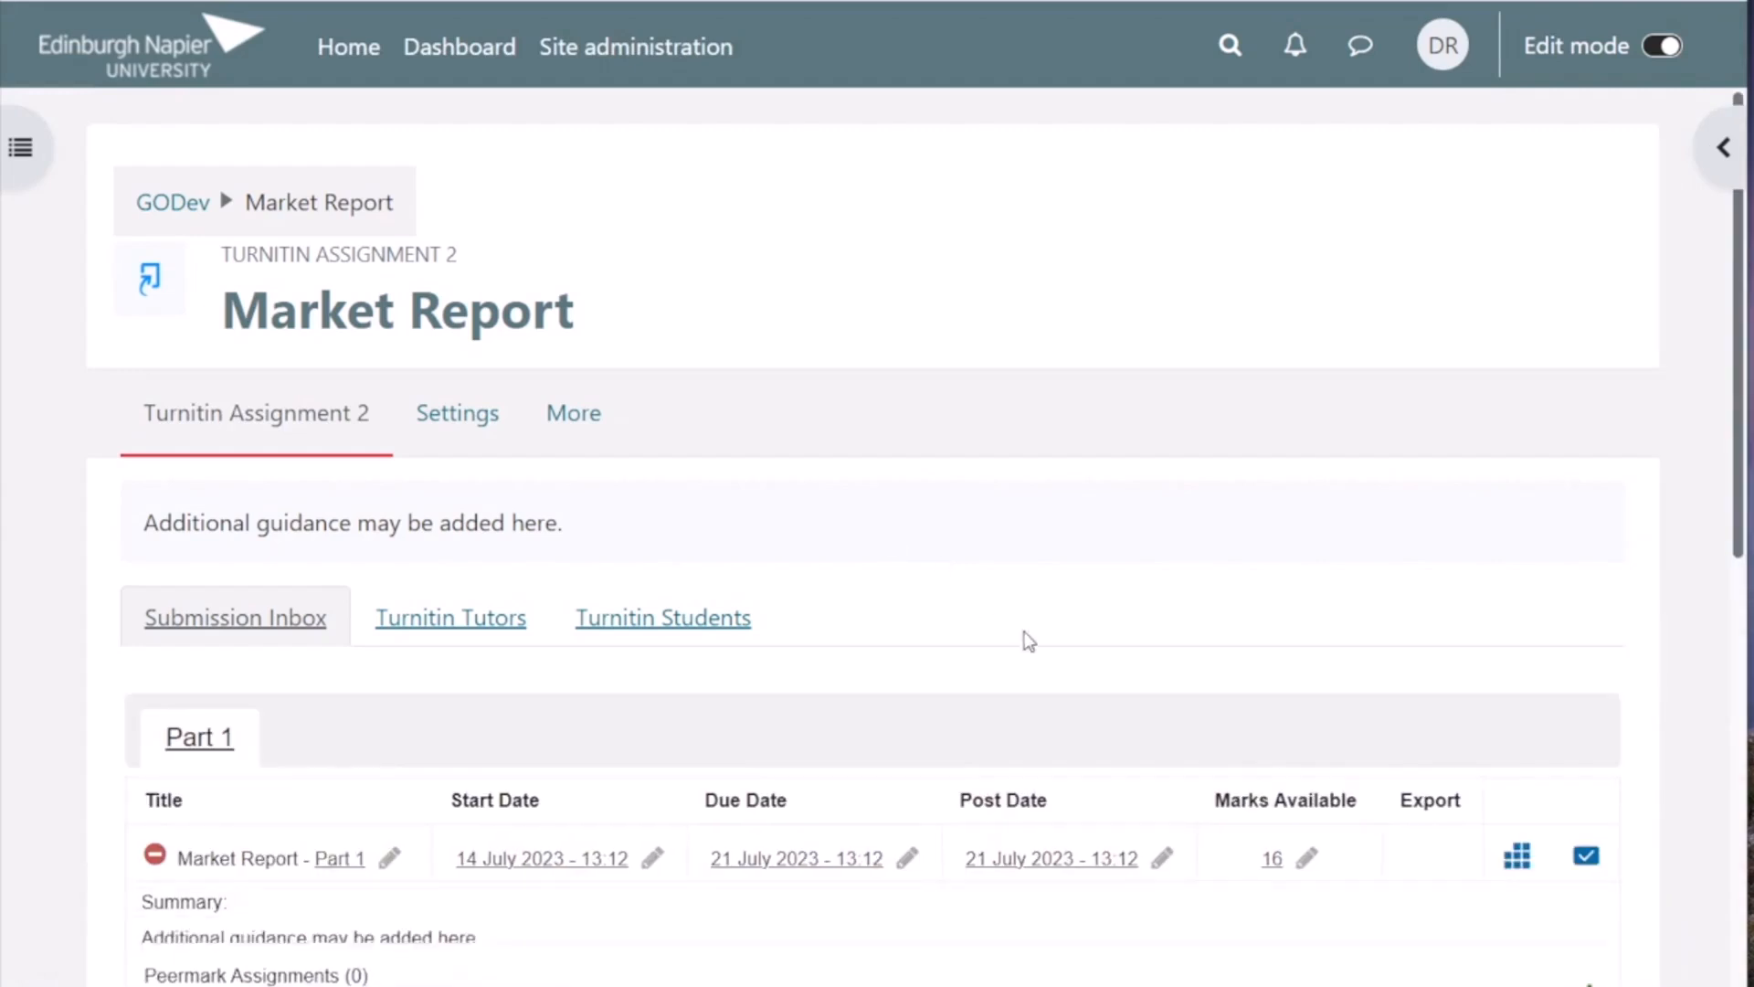
Examine the Market Report submission inbox, including the Part 1 dates, available marks, summary and submissions table.
scroll(1051, 649, down, 2)
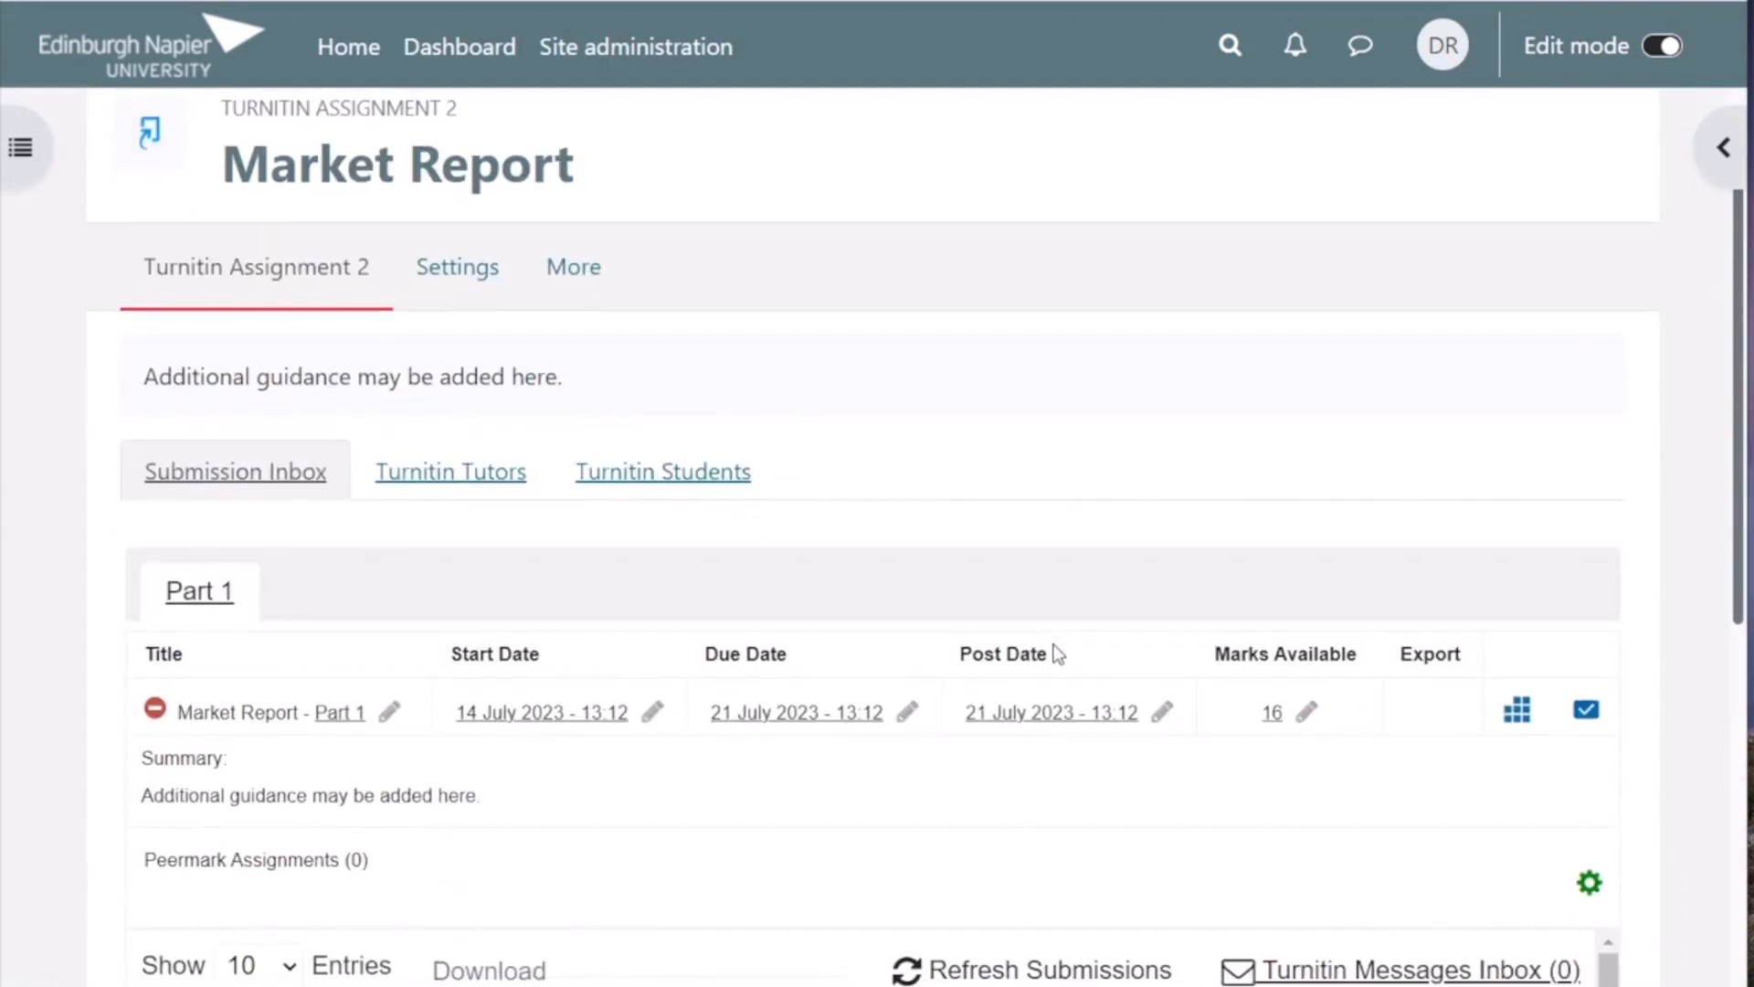
scroll(1057, 653, down, 2)
scroll(1057, 653, down, 2)
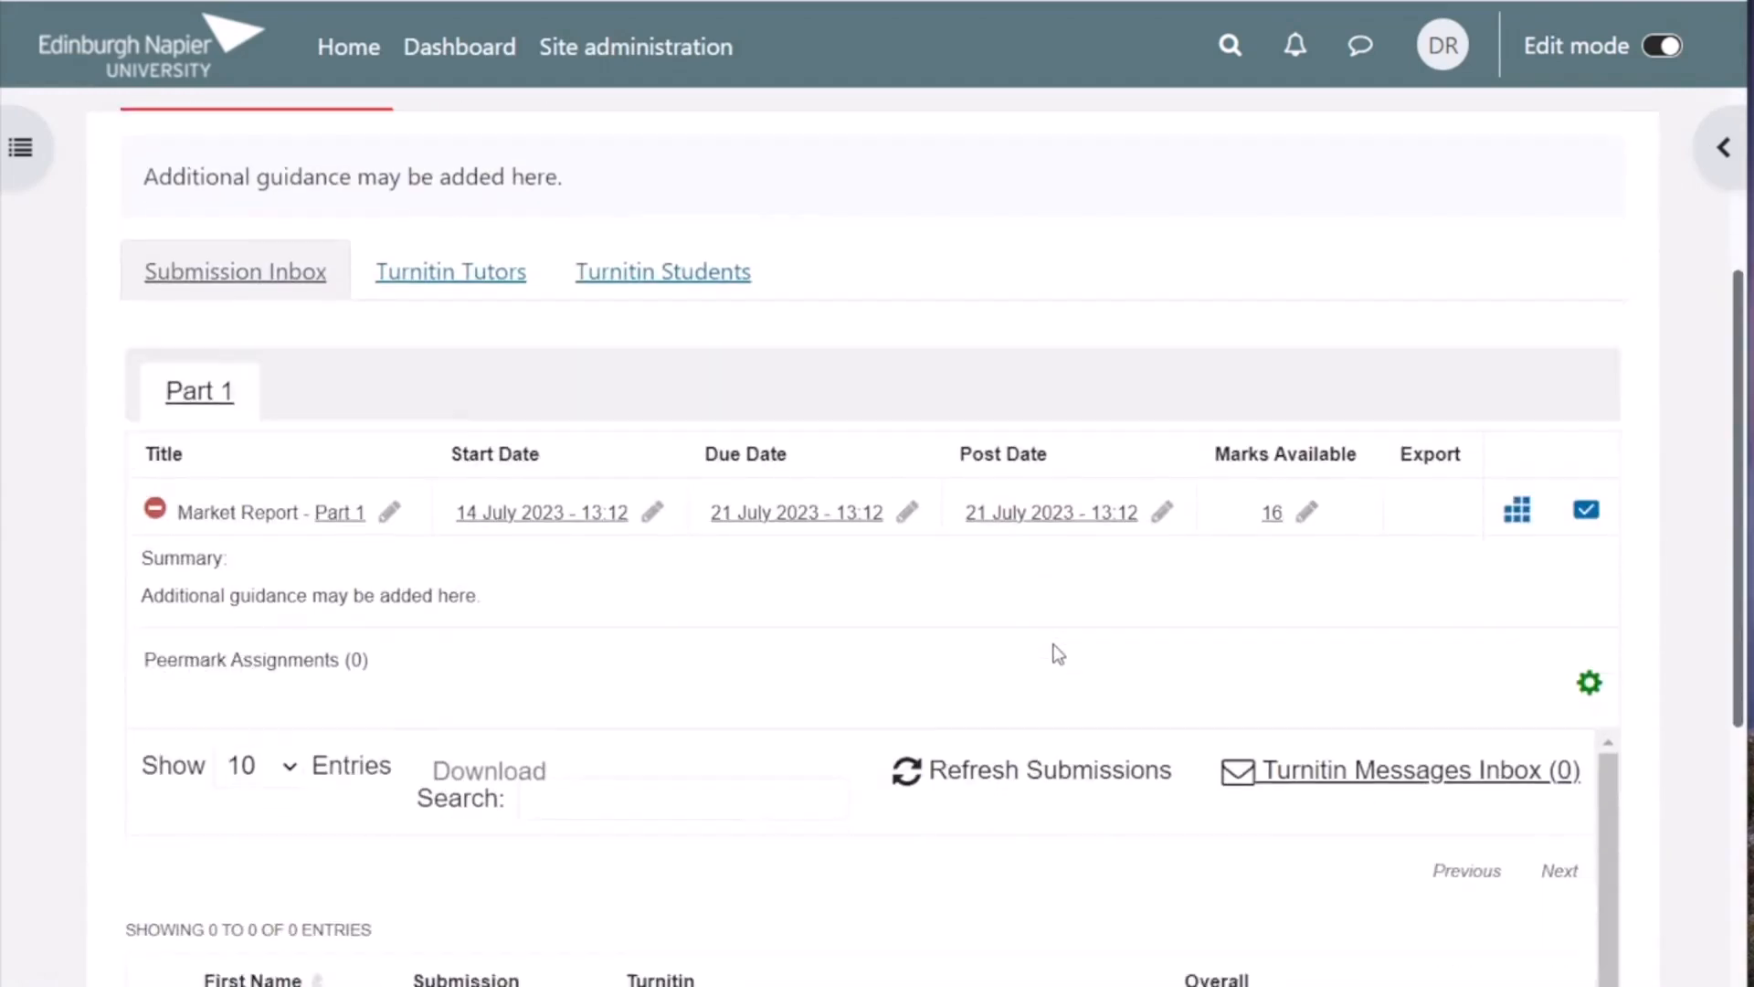
scroll(1058, 652, down, 1)
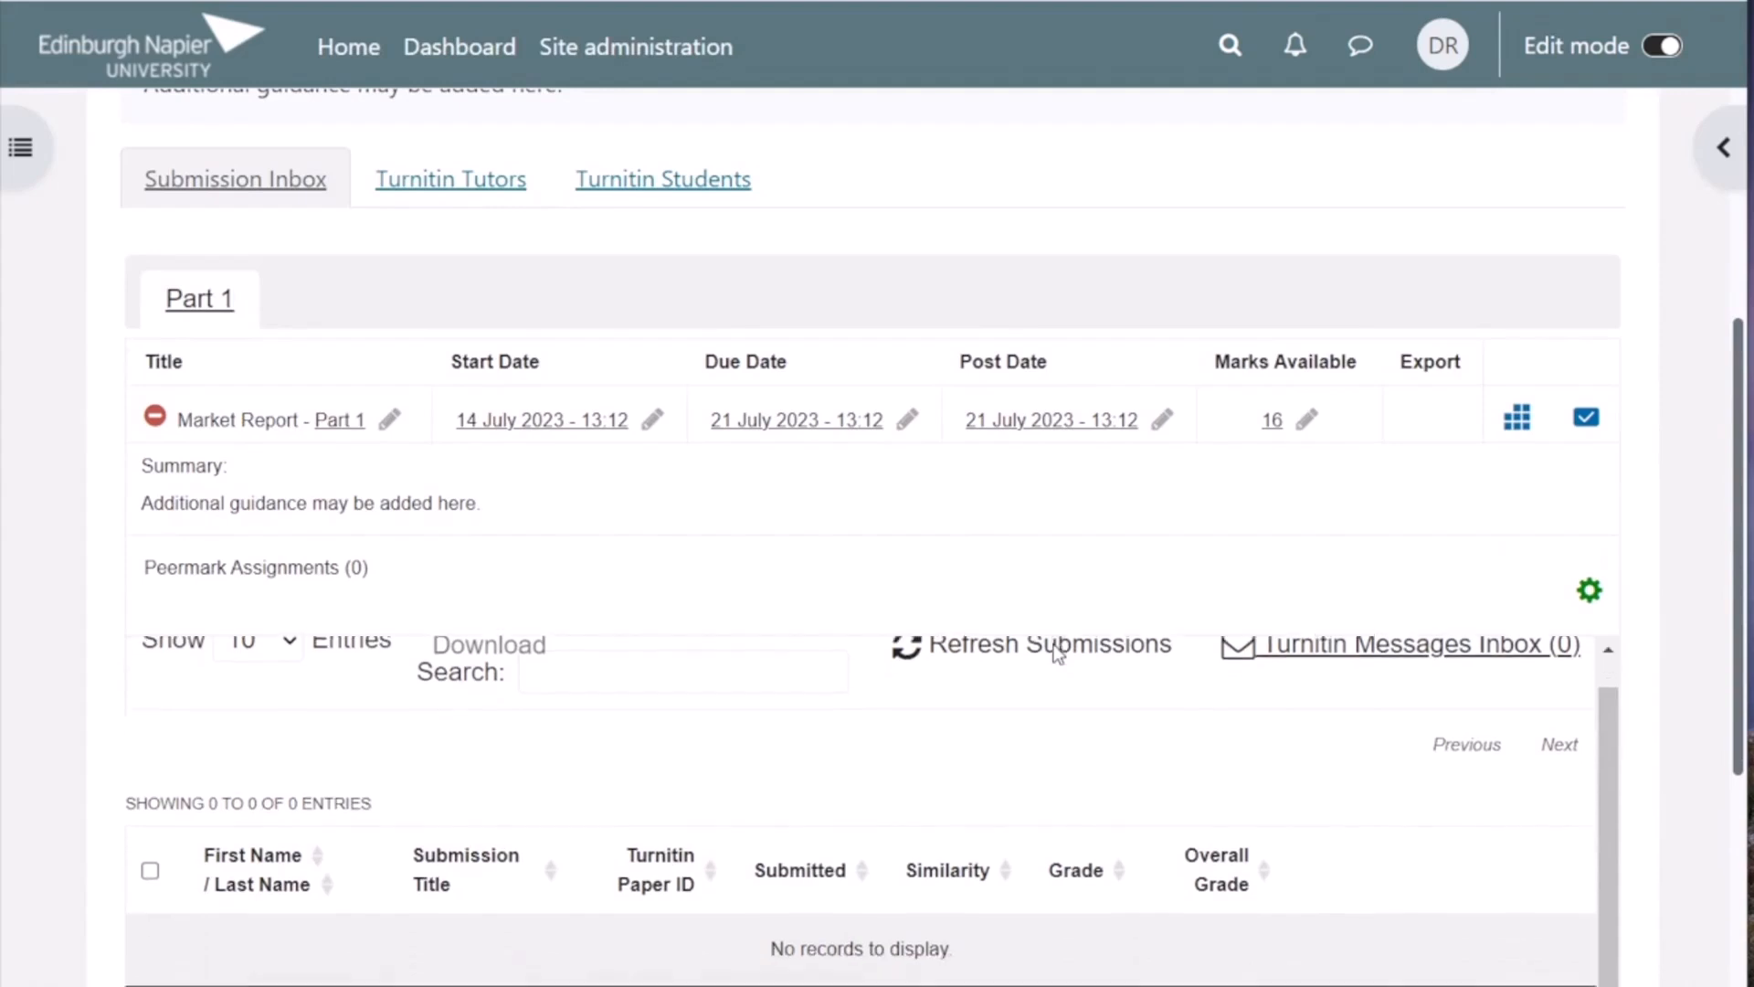
scroll(1057, 653, up, 1)
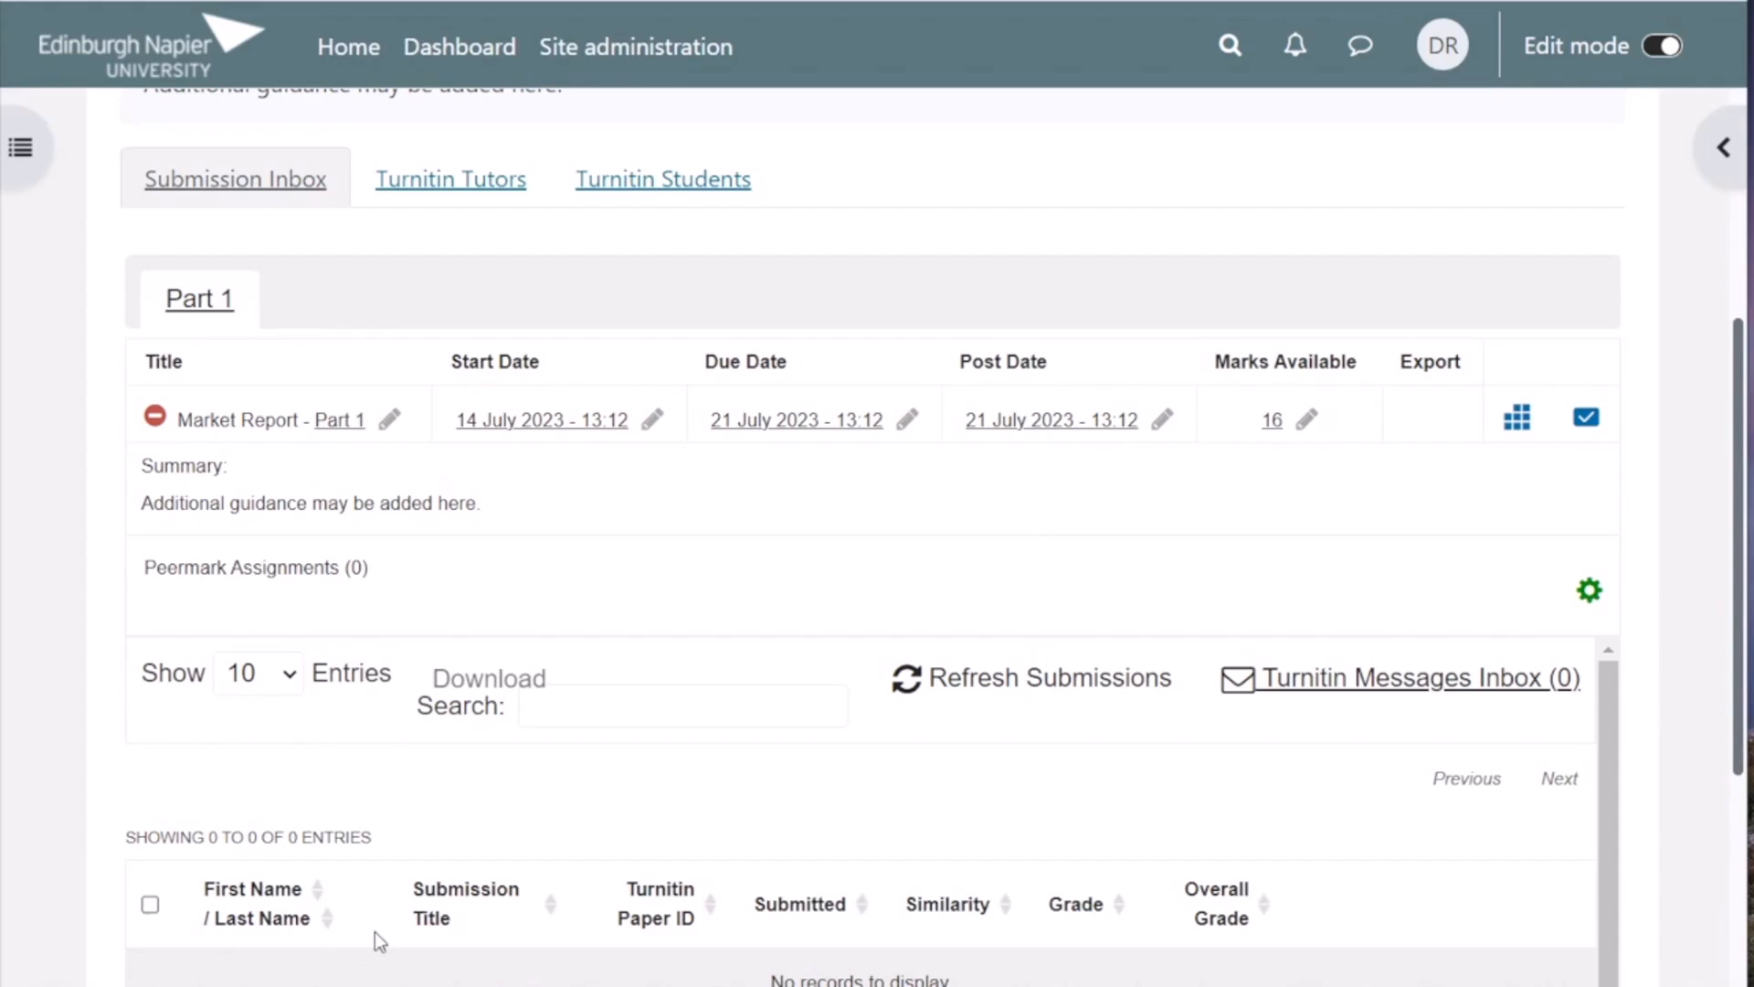
scroll(375, 930, down, 1)
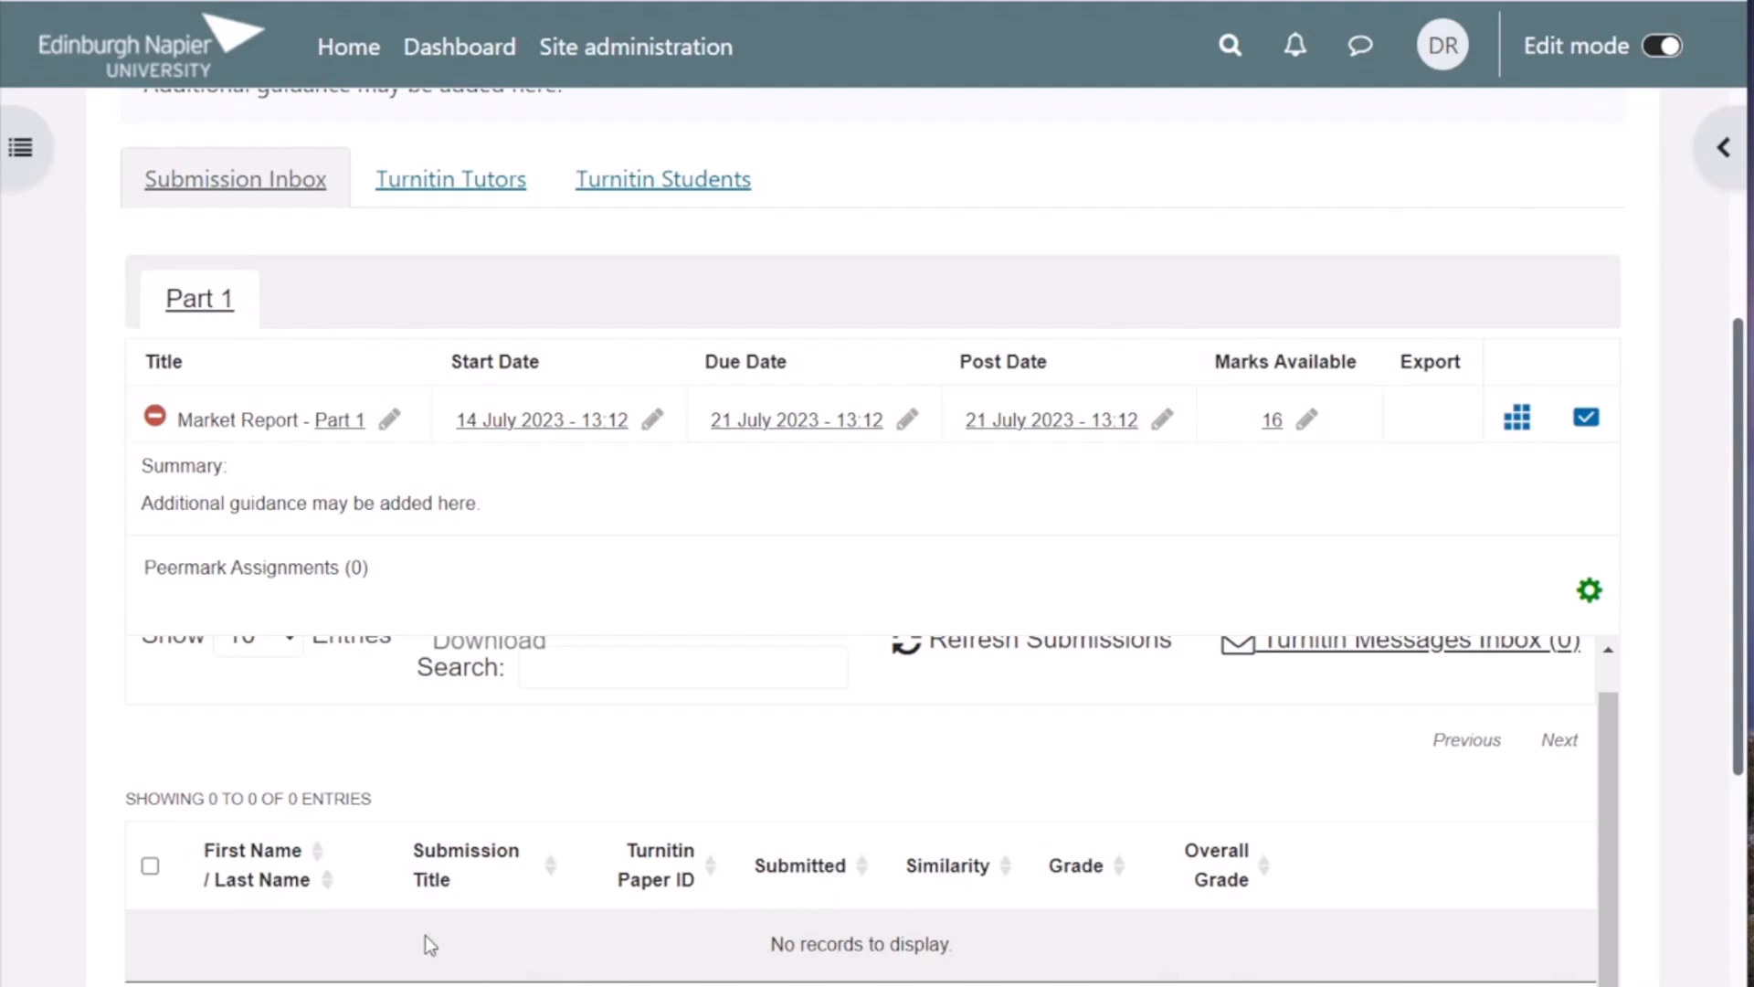
scroll(425, 935, up, 1)
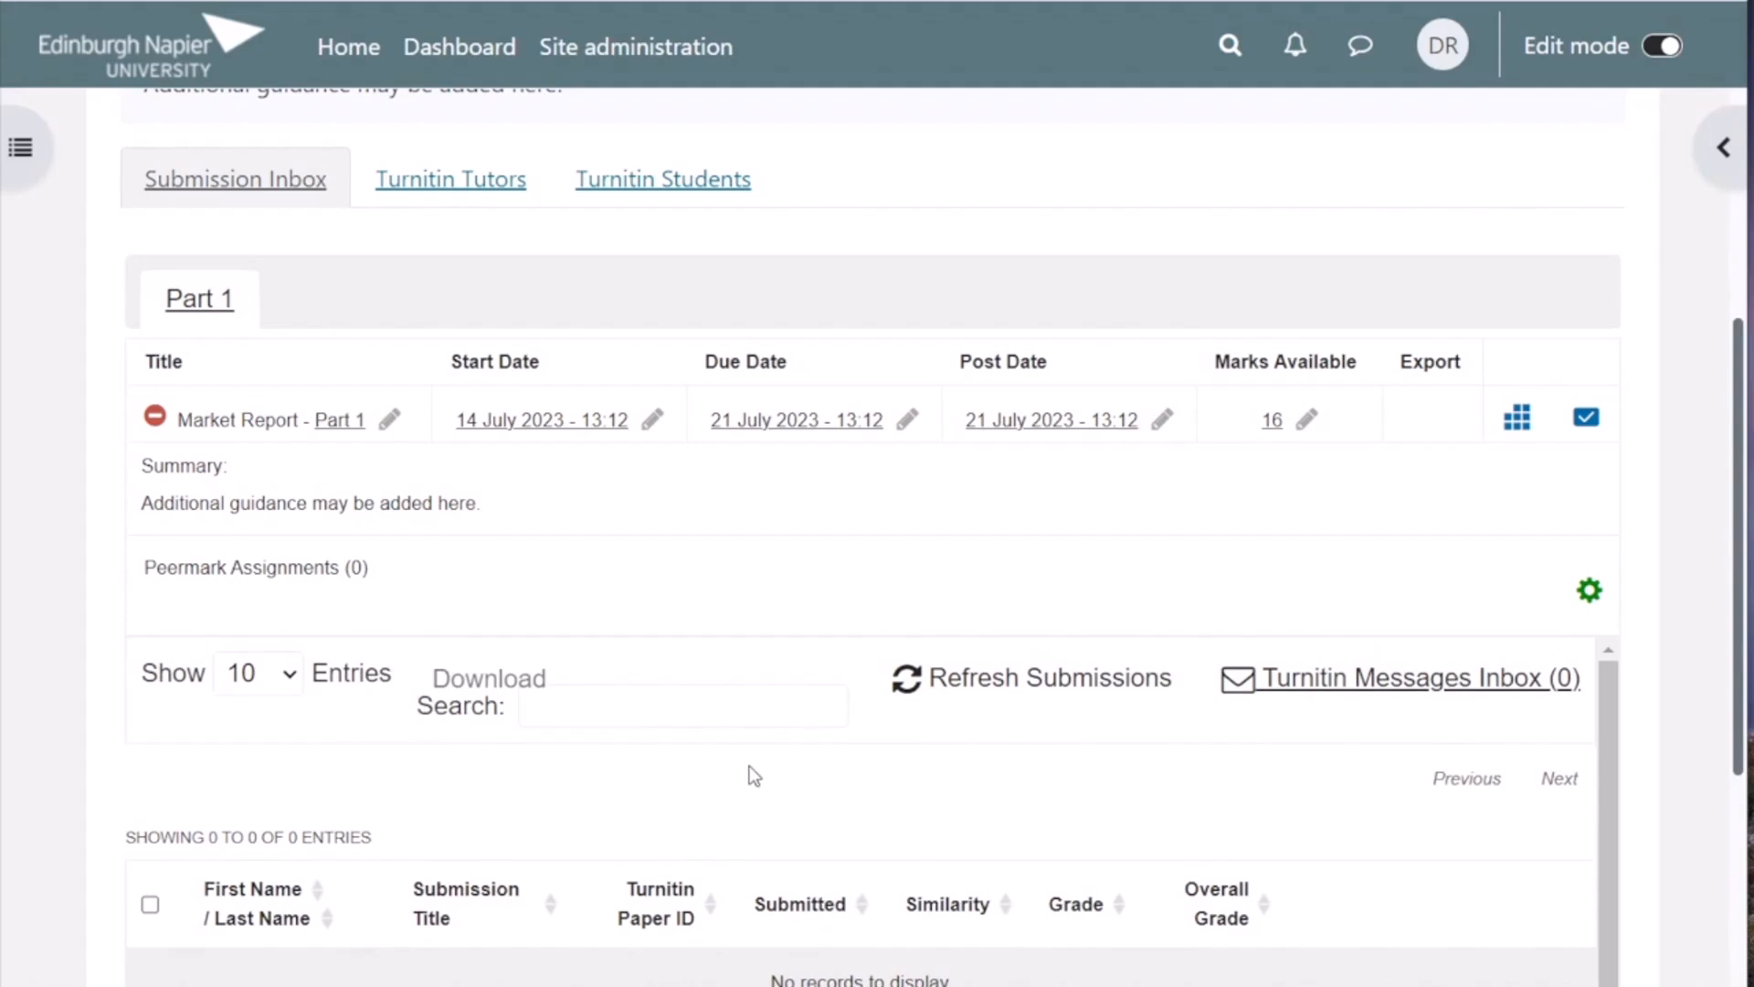
scroll(749, 766, up, 3)
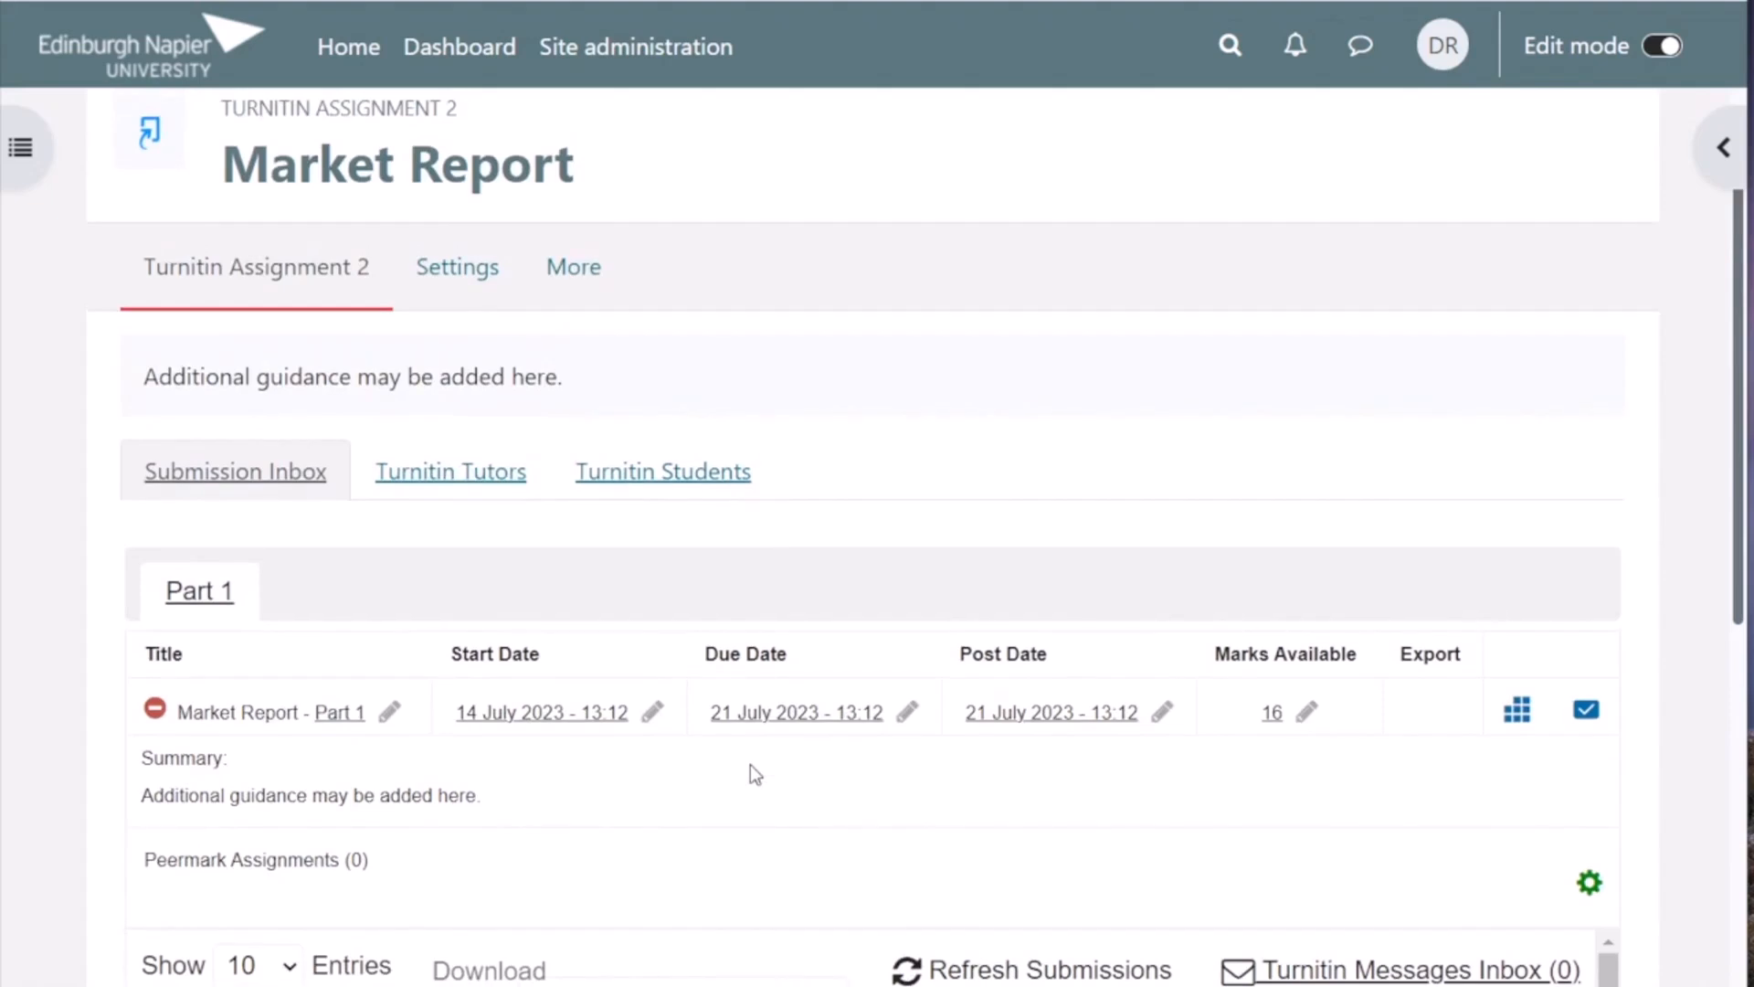
scroll(750, 772, up, 2)
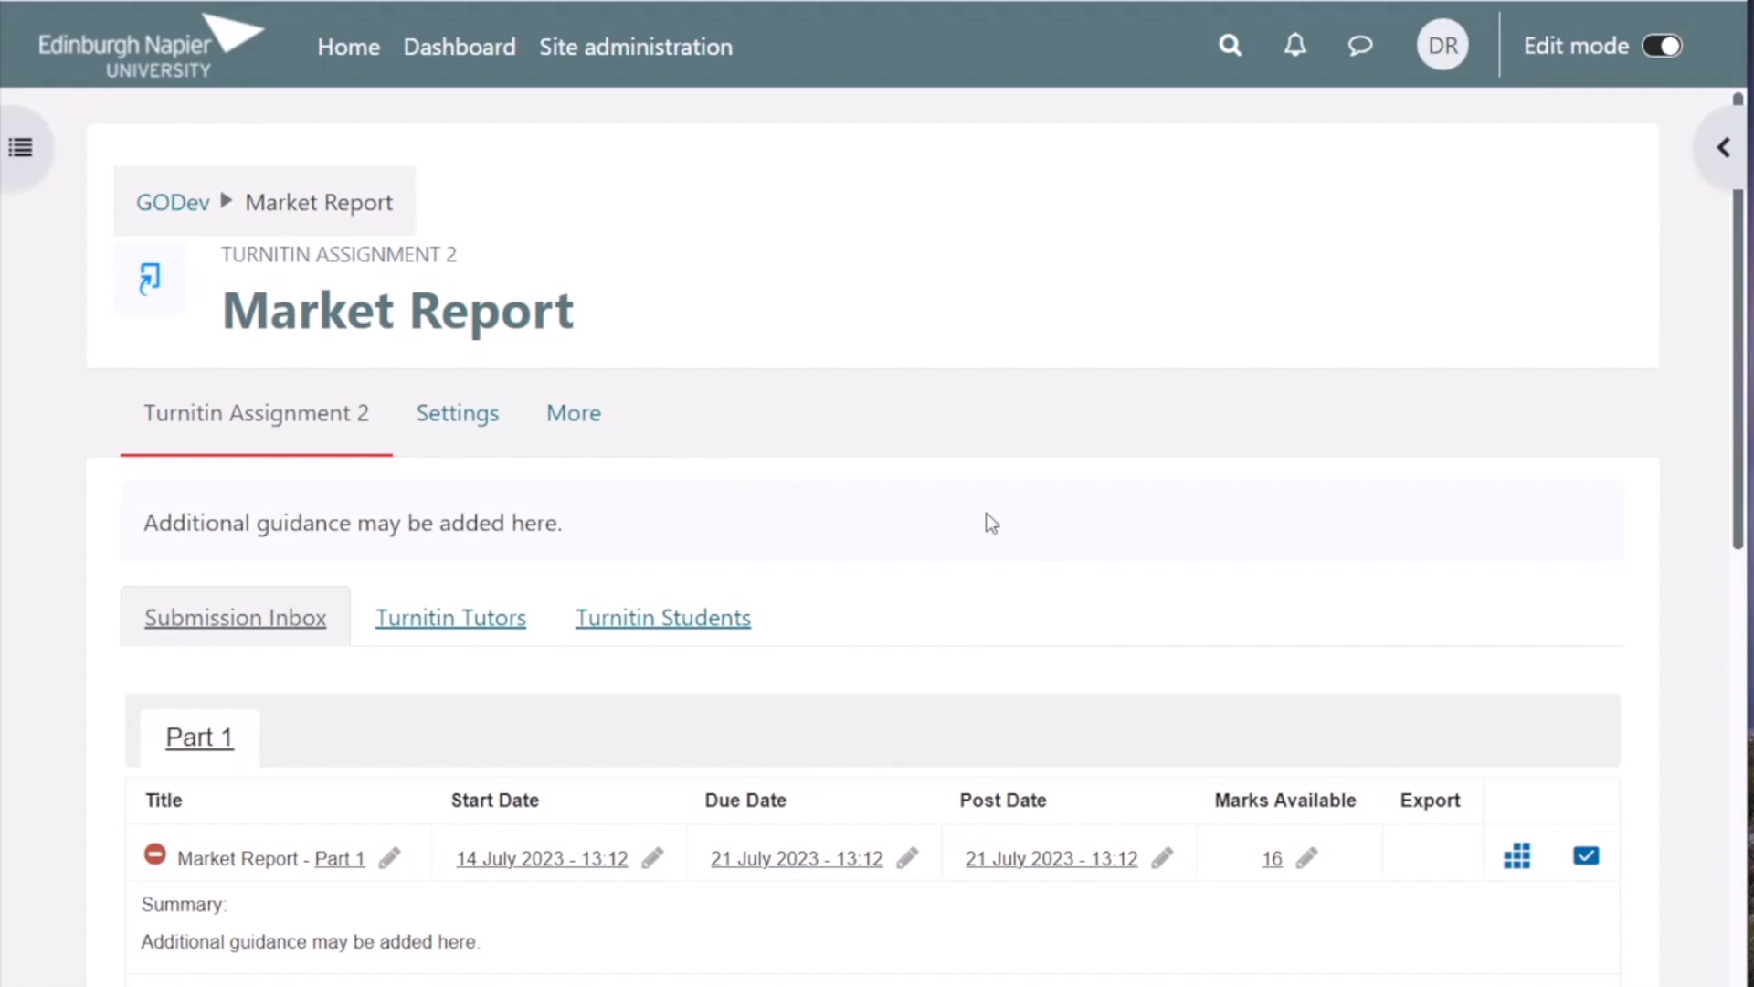
Open the Market Report settings with all sections expanded and launch the rubric view from GradeMark Options.
click(455, 433)
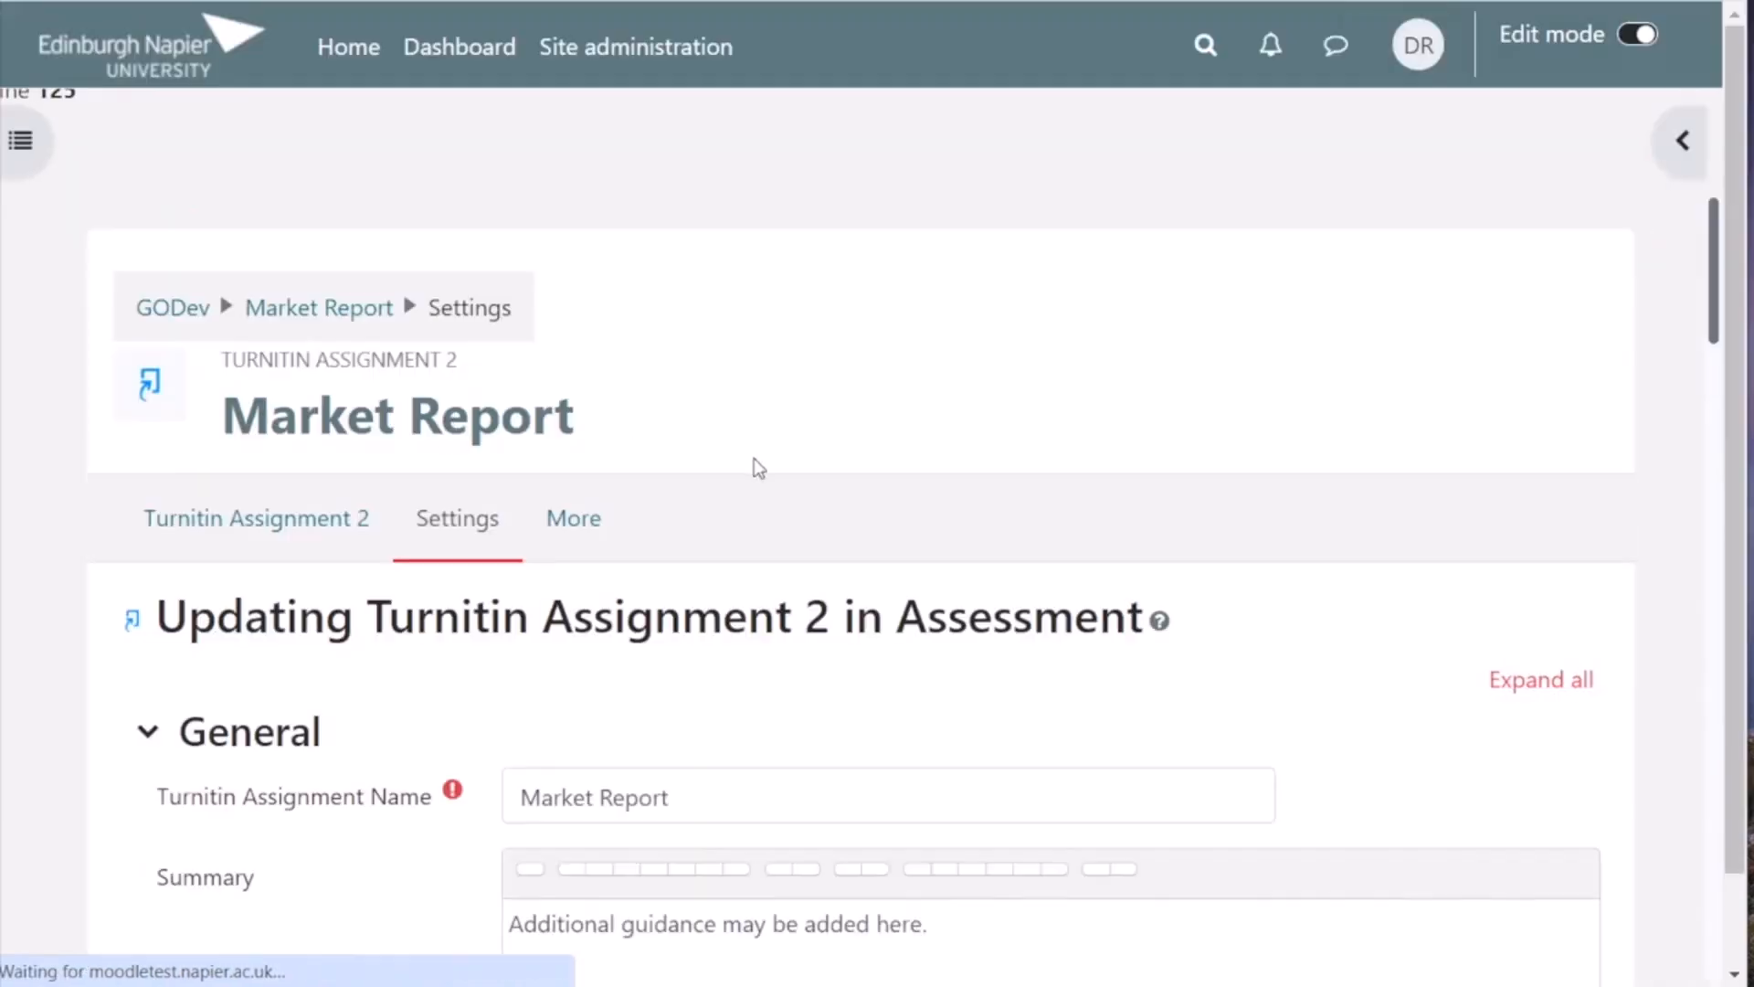
scroll(829, 478, down, 3)
click(1538, 391)
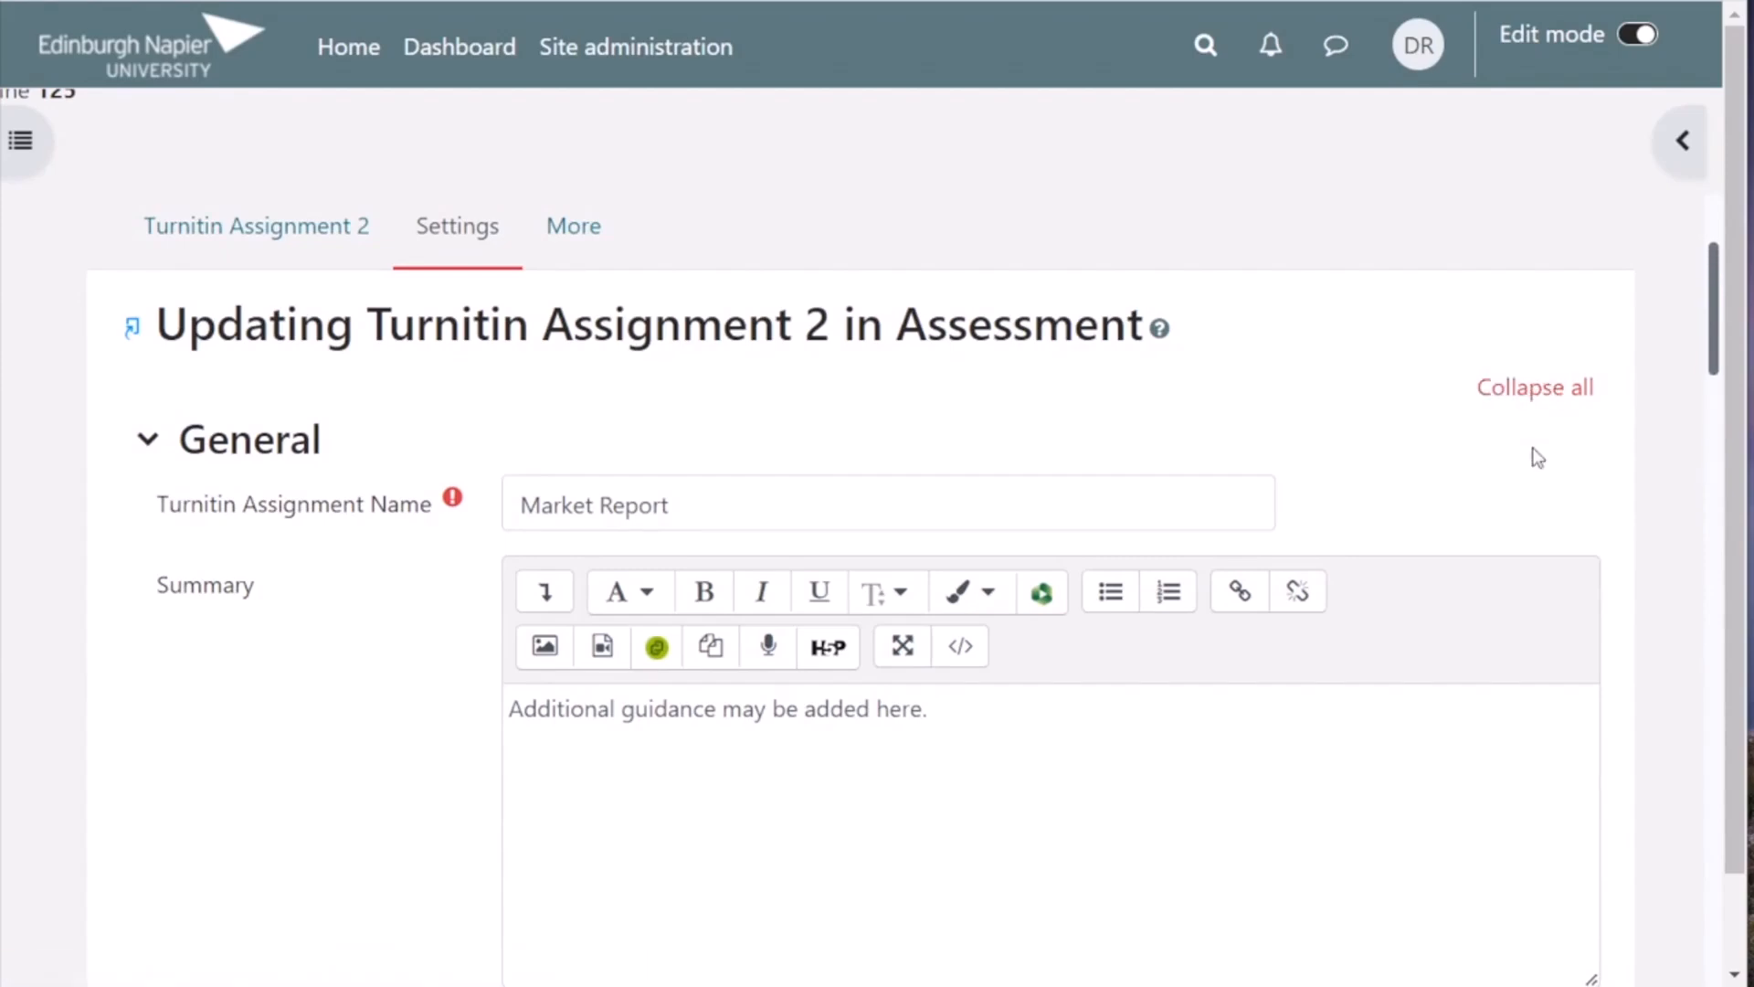
scroll(1317, 594, down, 12)
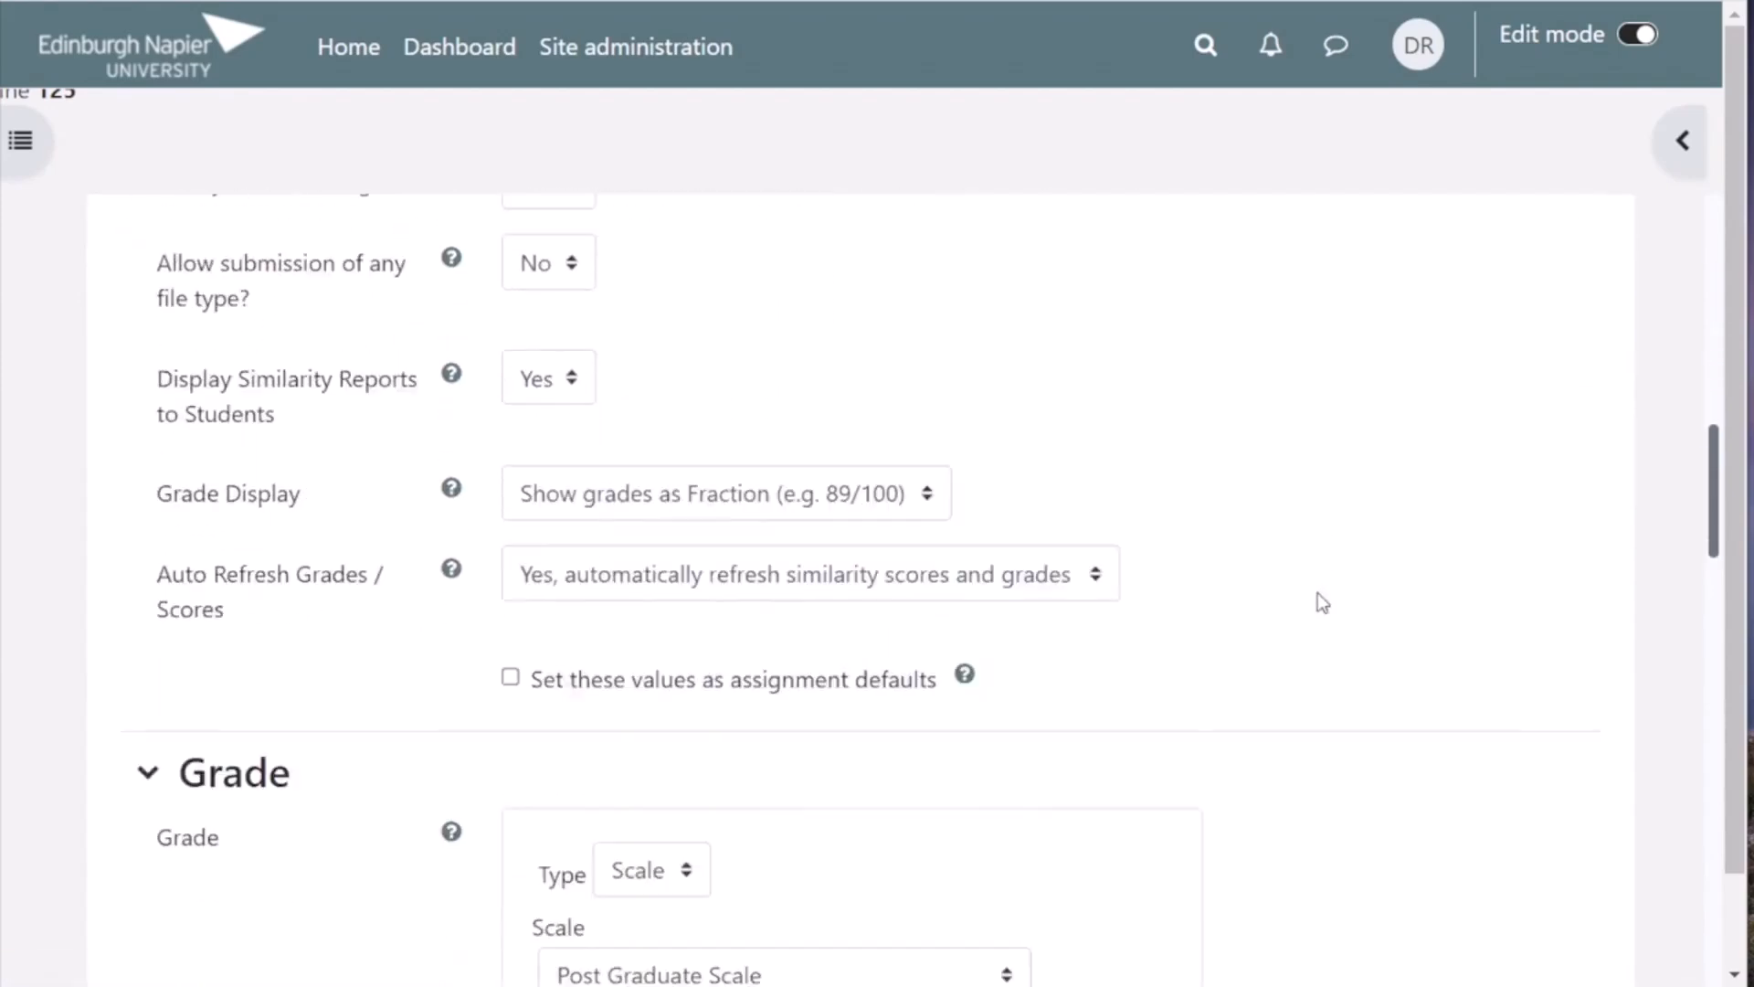
scroll(1318, 594, down, 12)
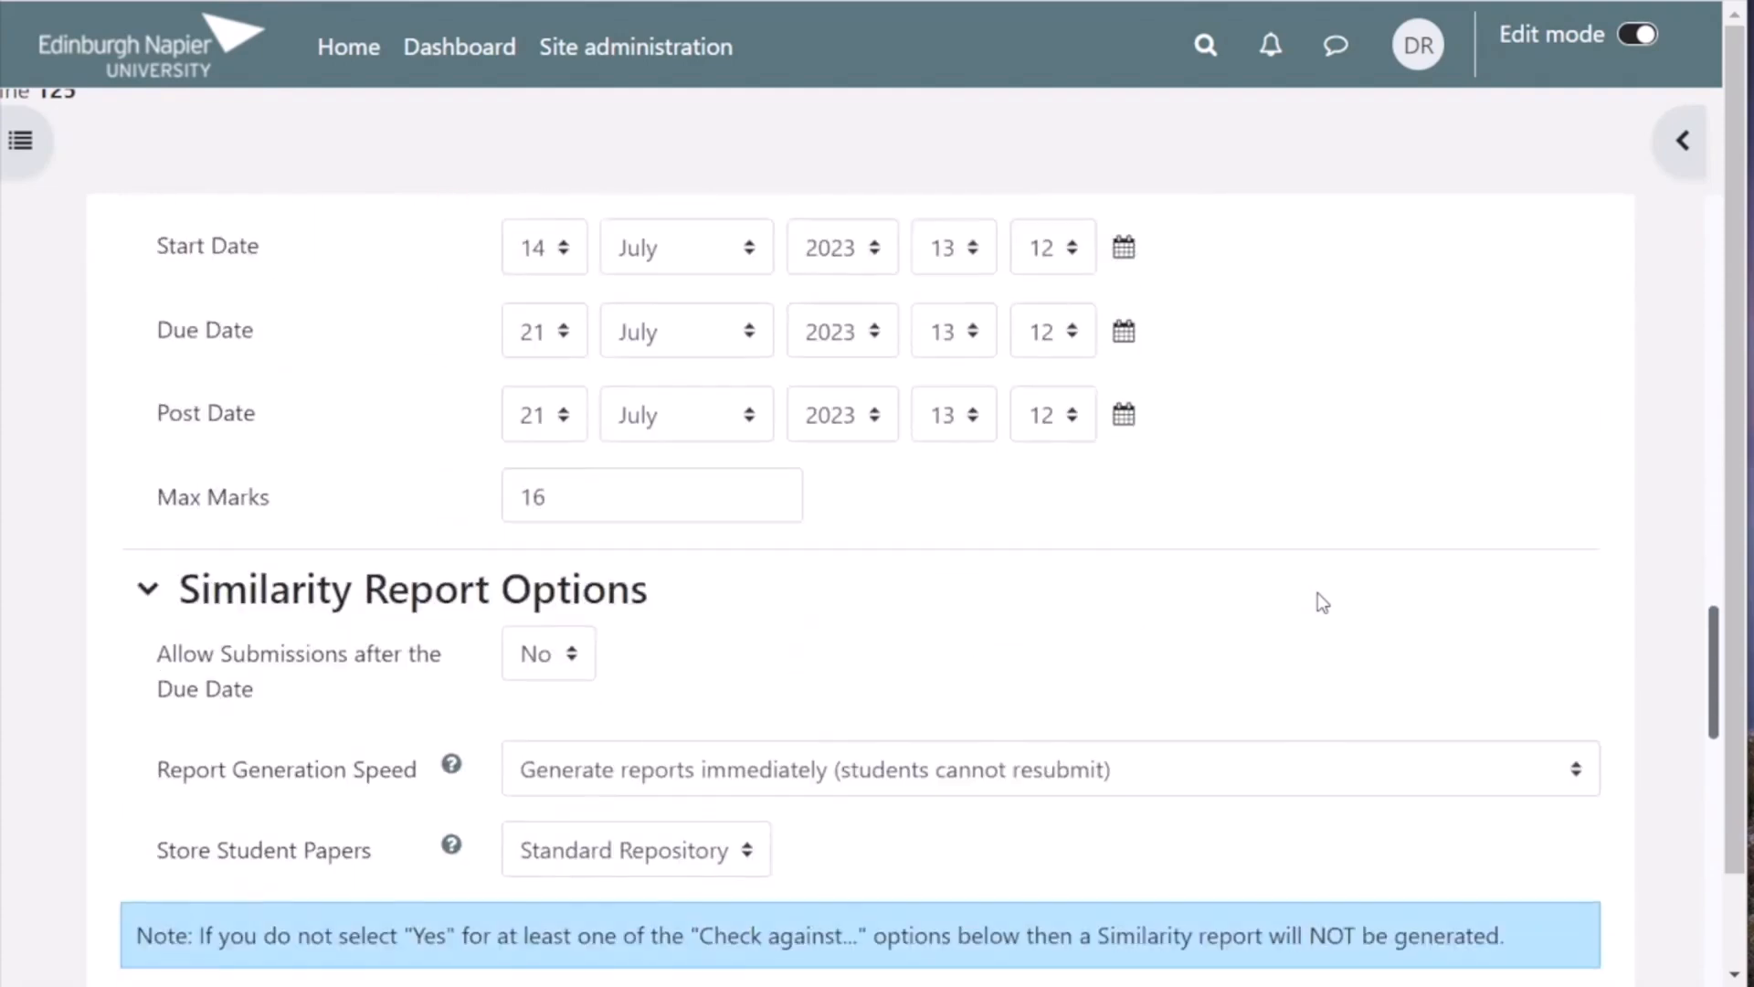
scroll(1318, 594, down, 15)
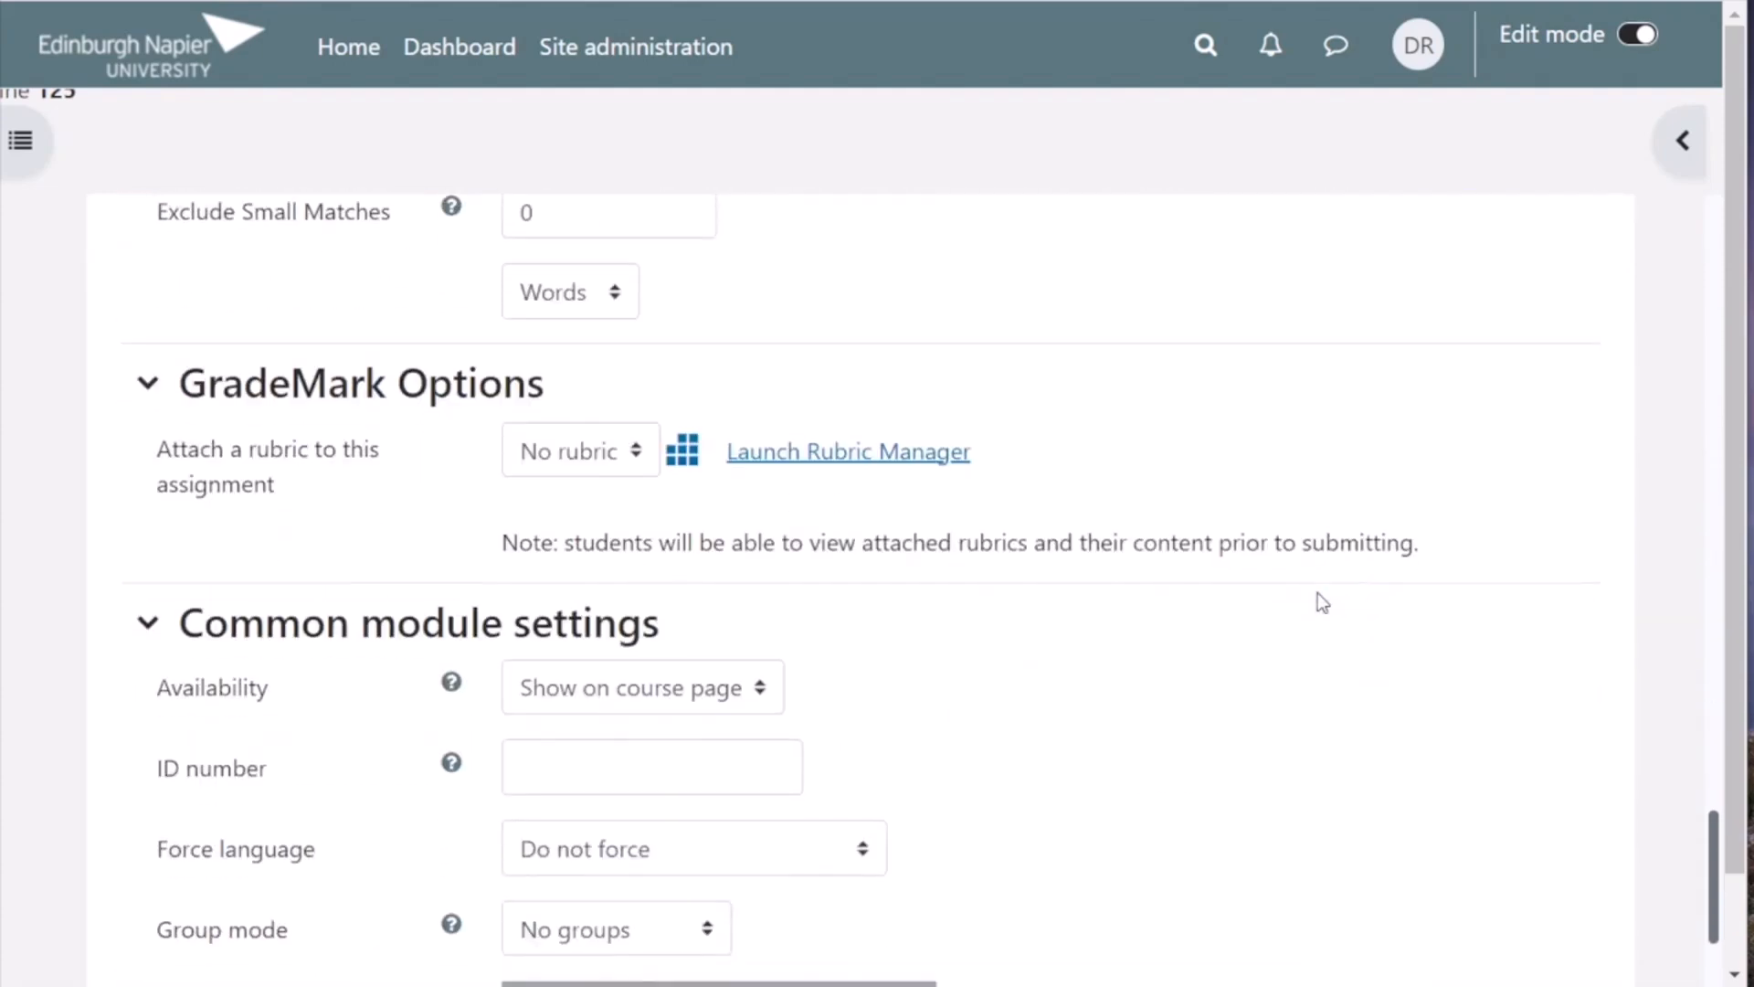
click(685, 464)
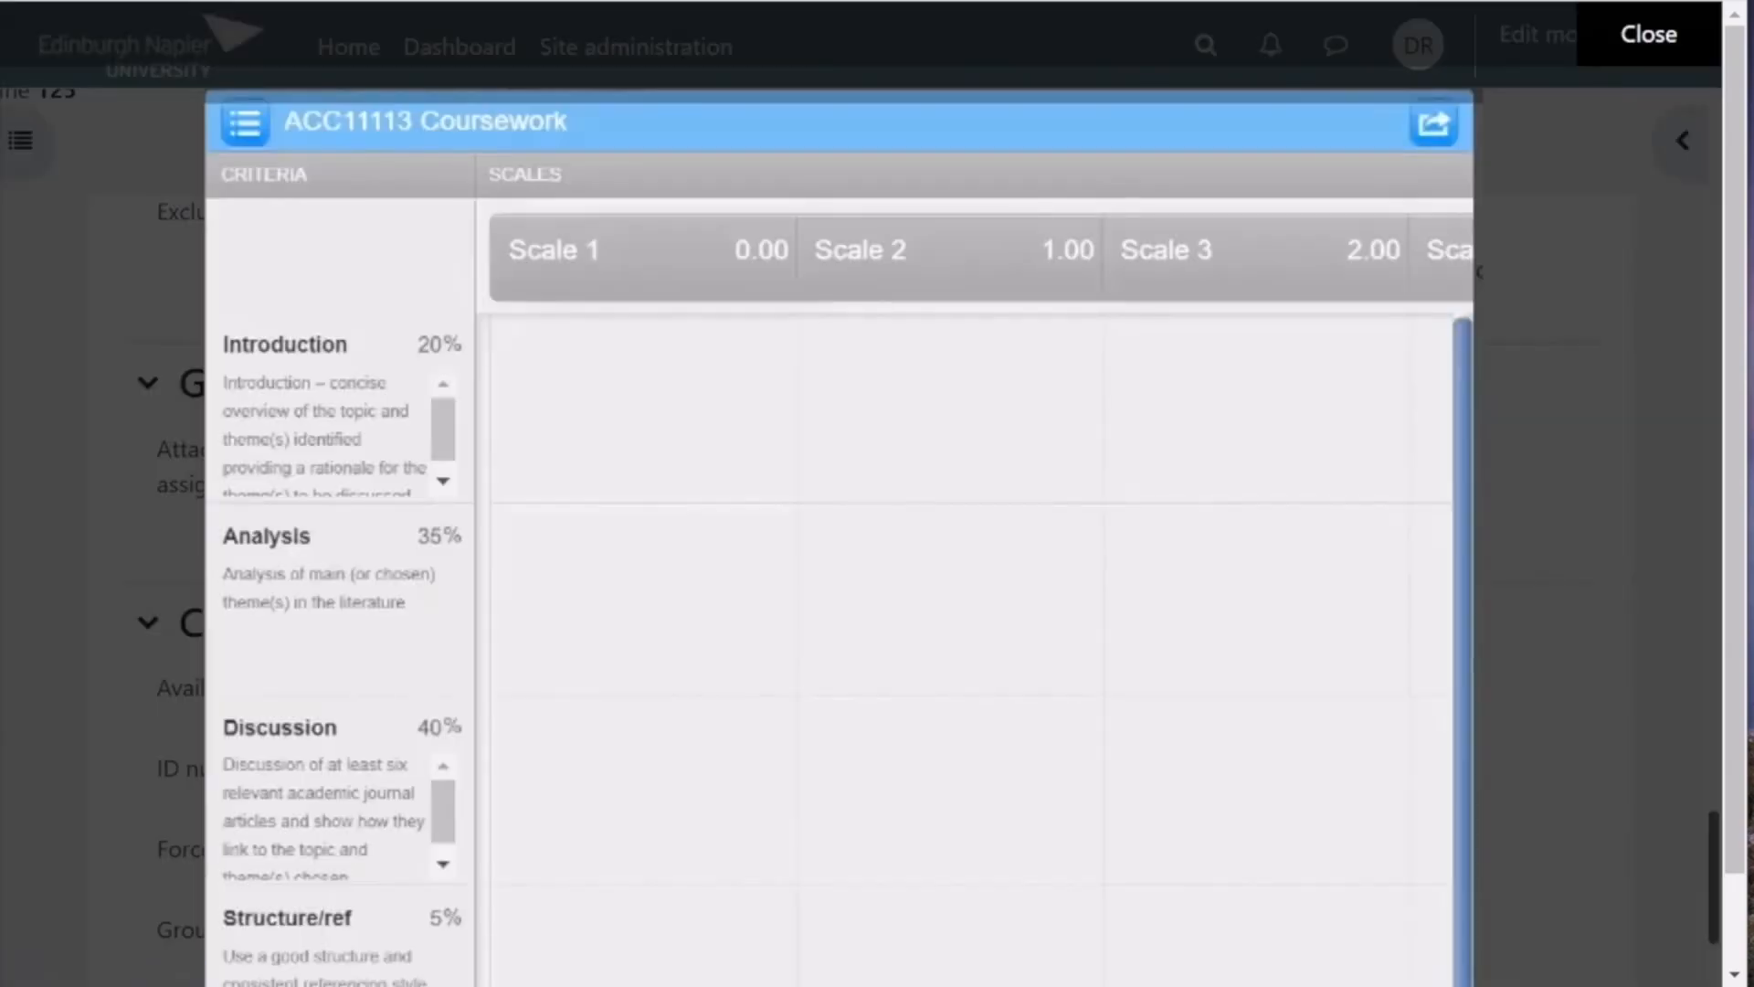
Create a new rubric named "XXX09101 - Assignment 1".
click(245, 136)
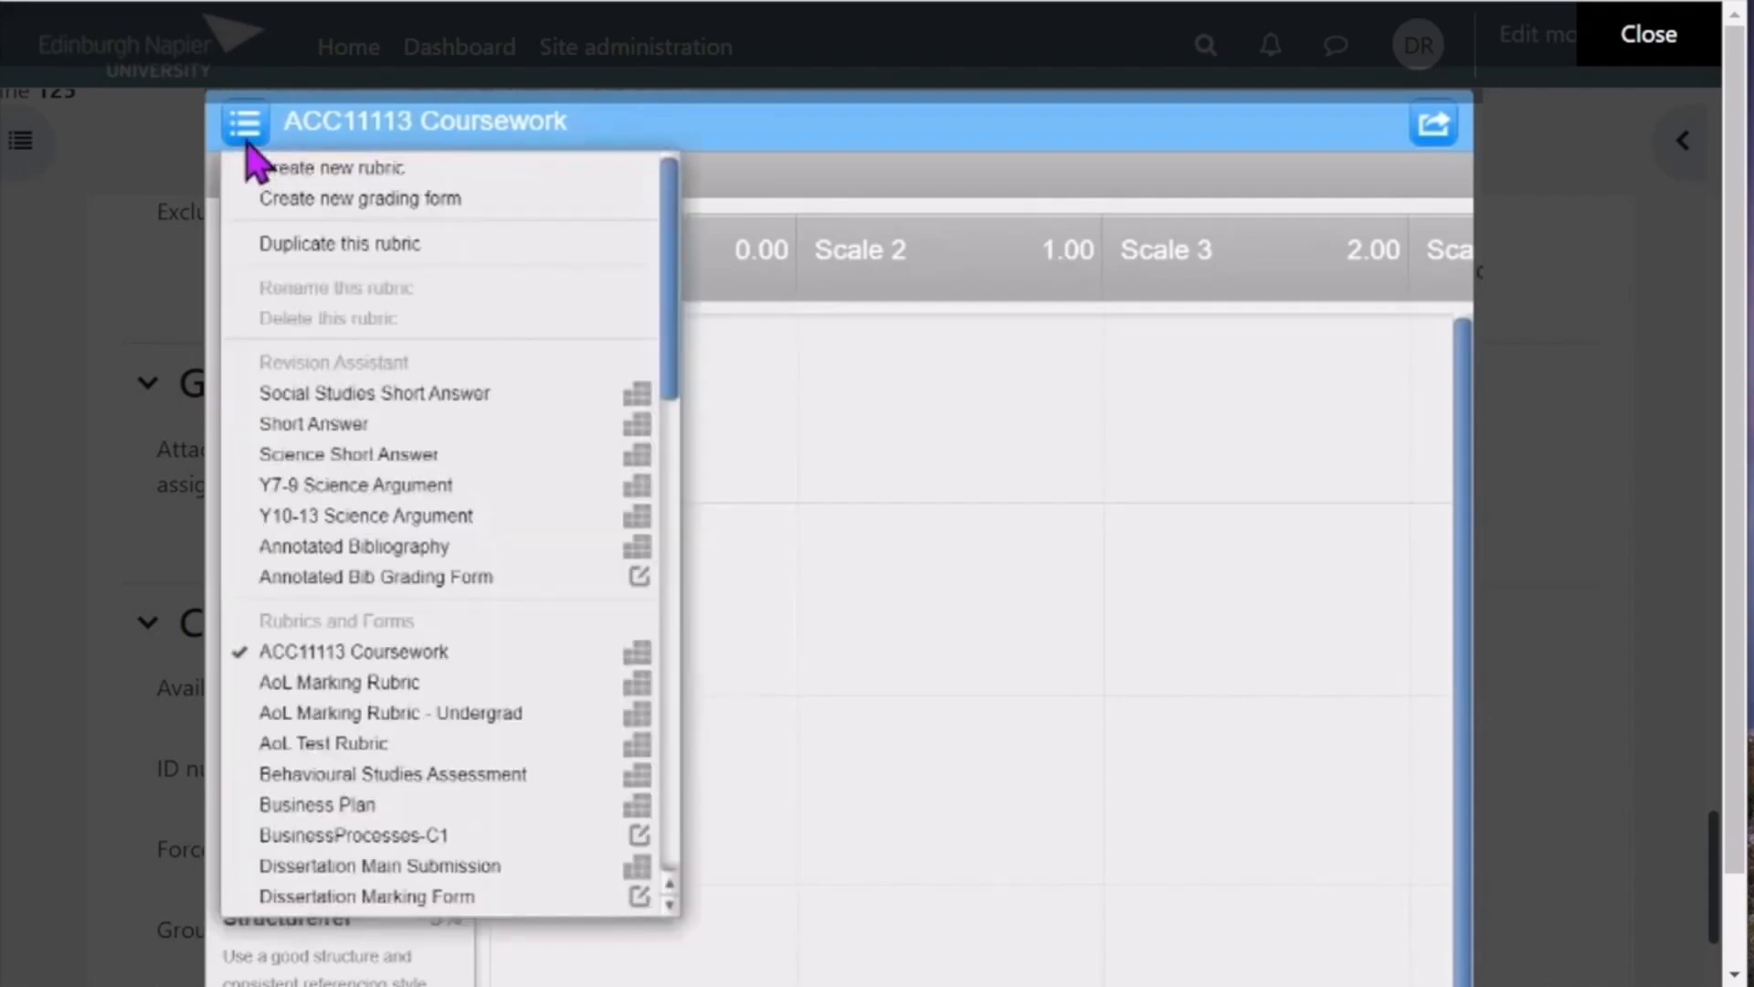
click(279, 169)
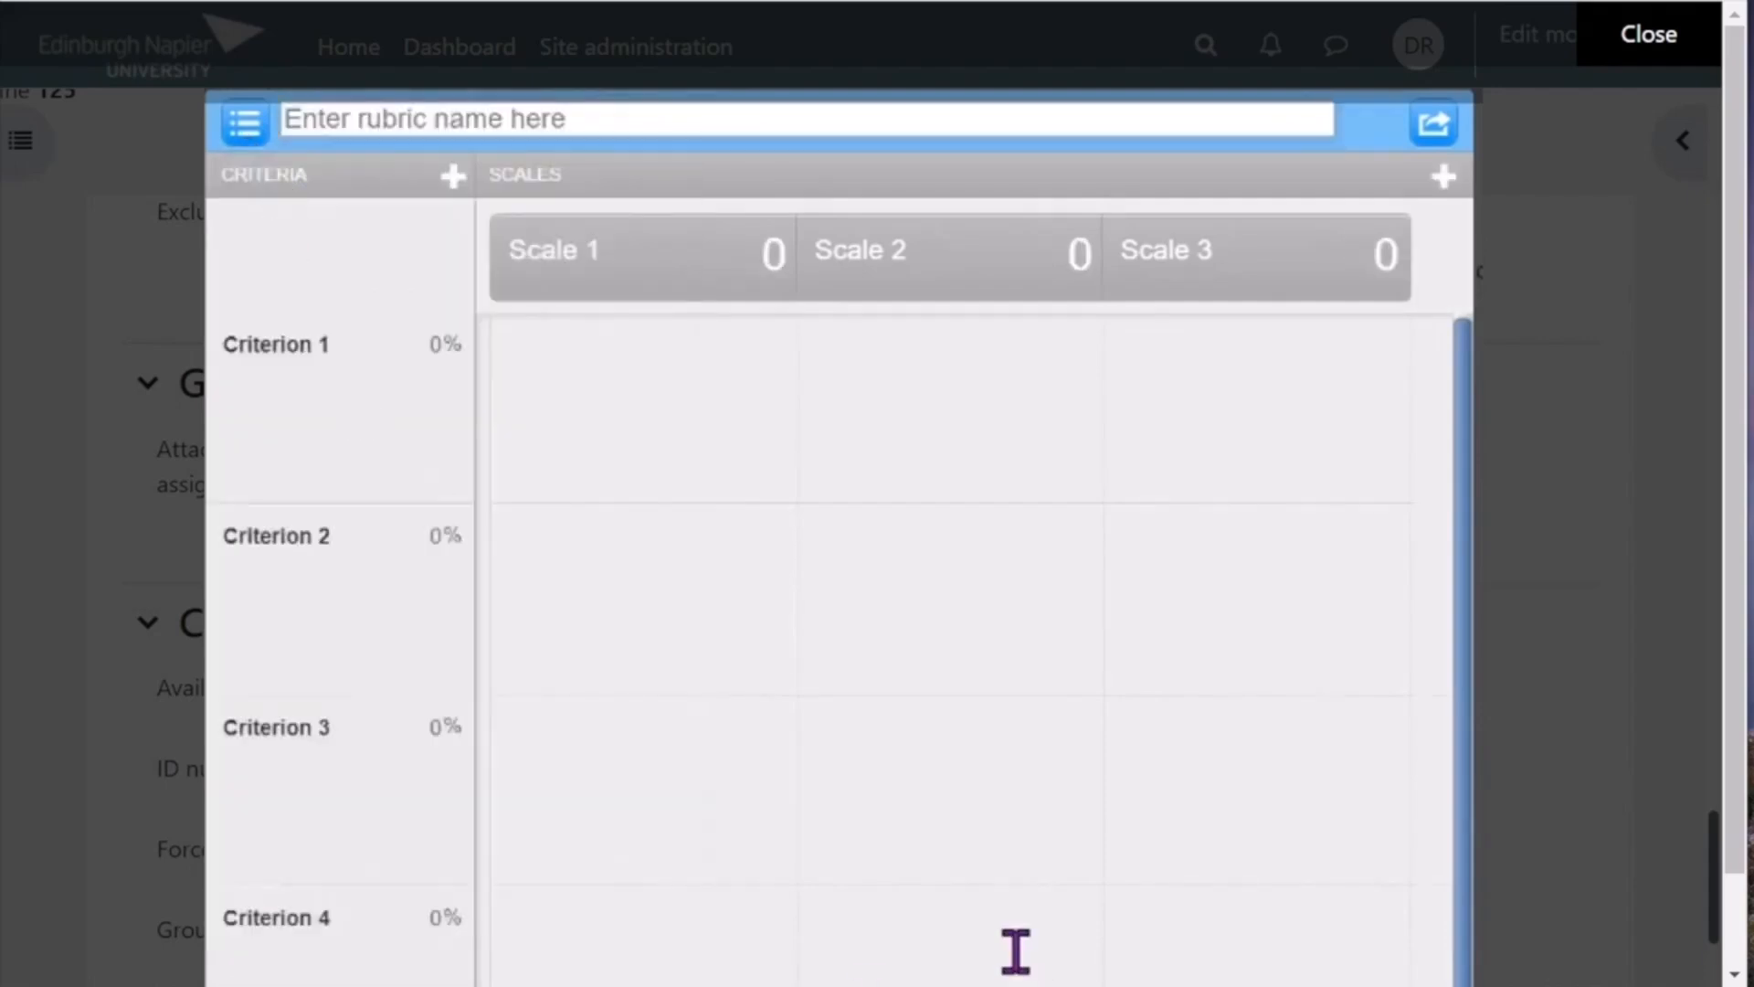
text(XXX)
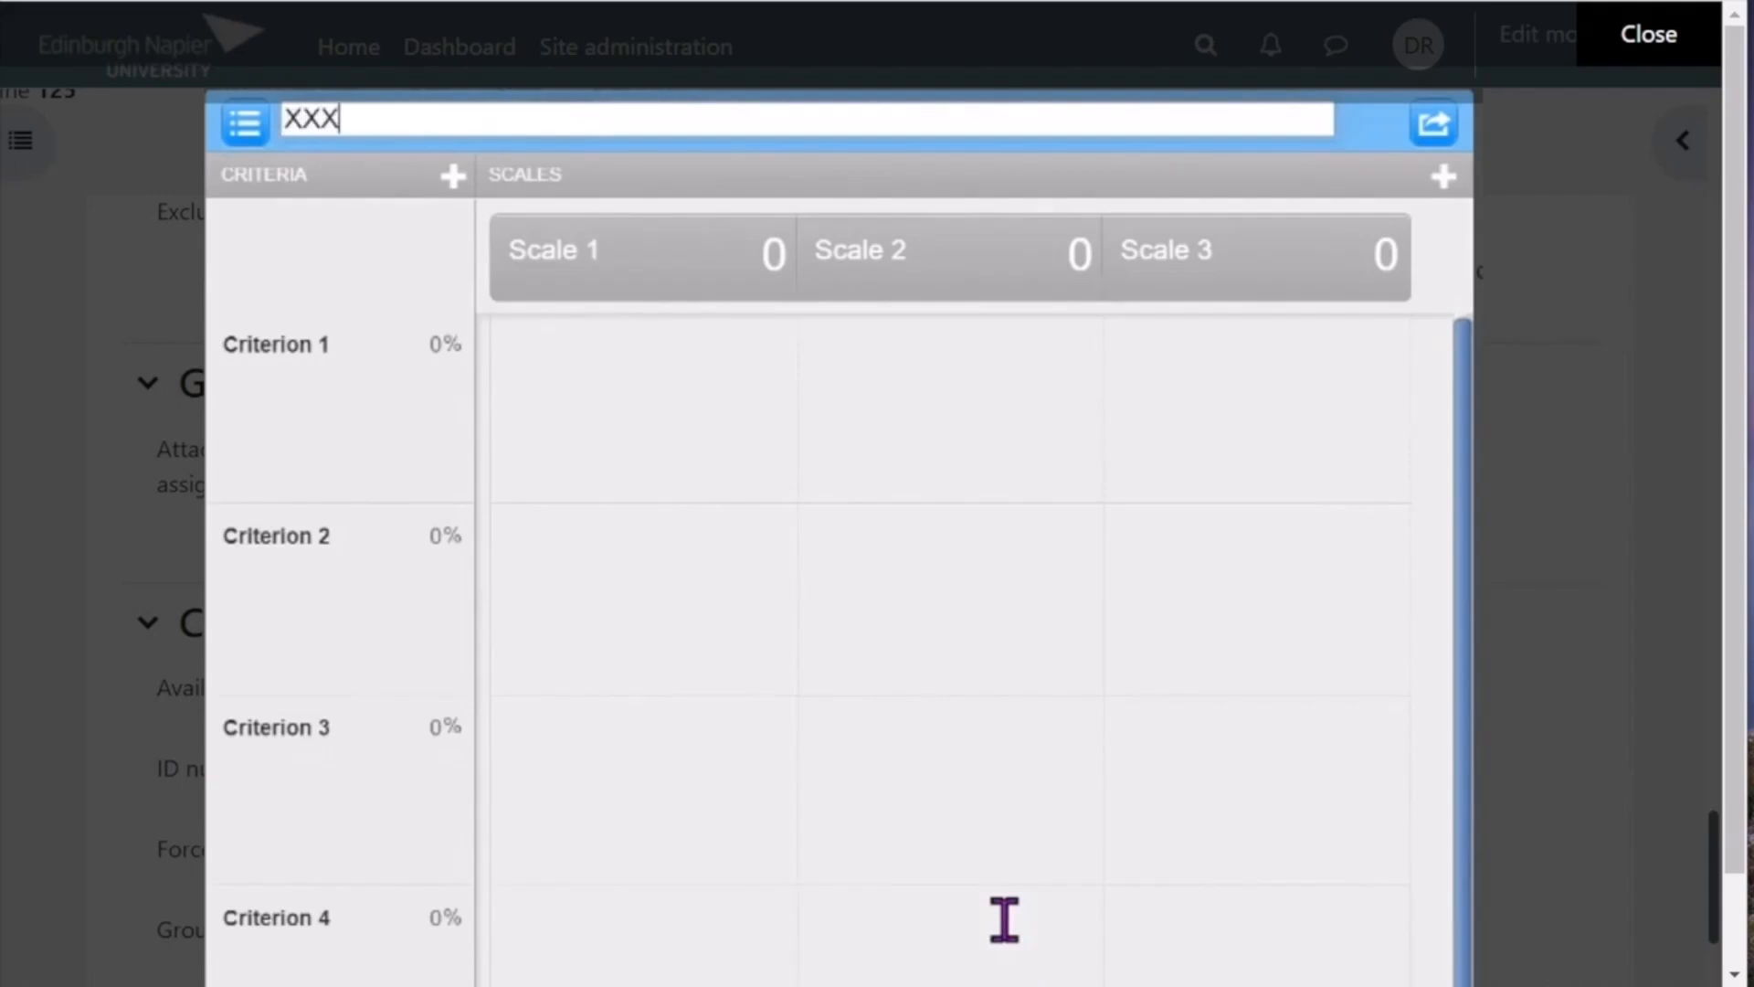
text(09101)
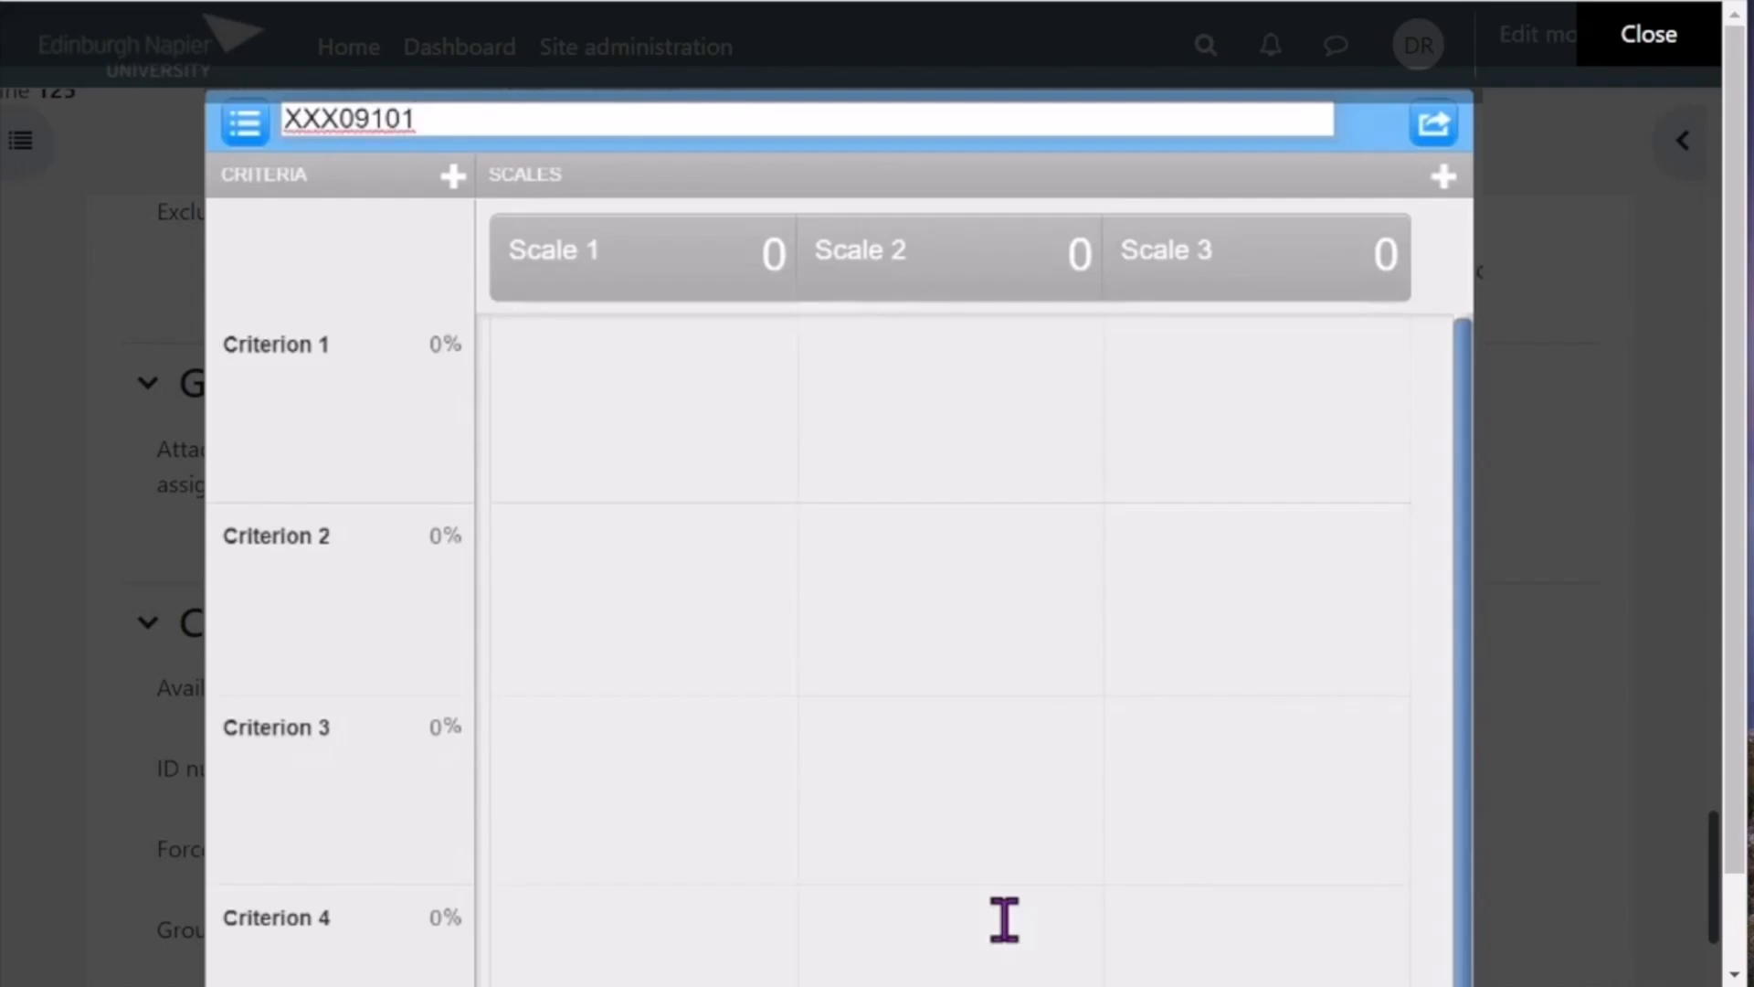
text( - Assignment )
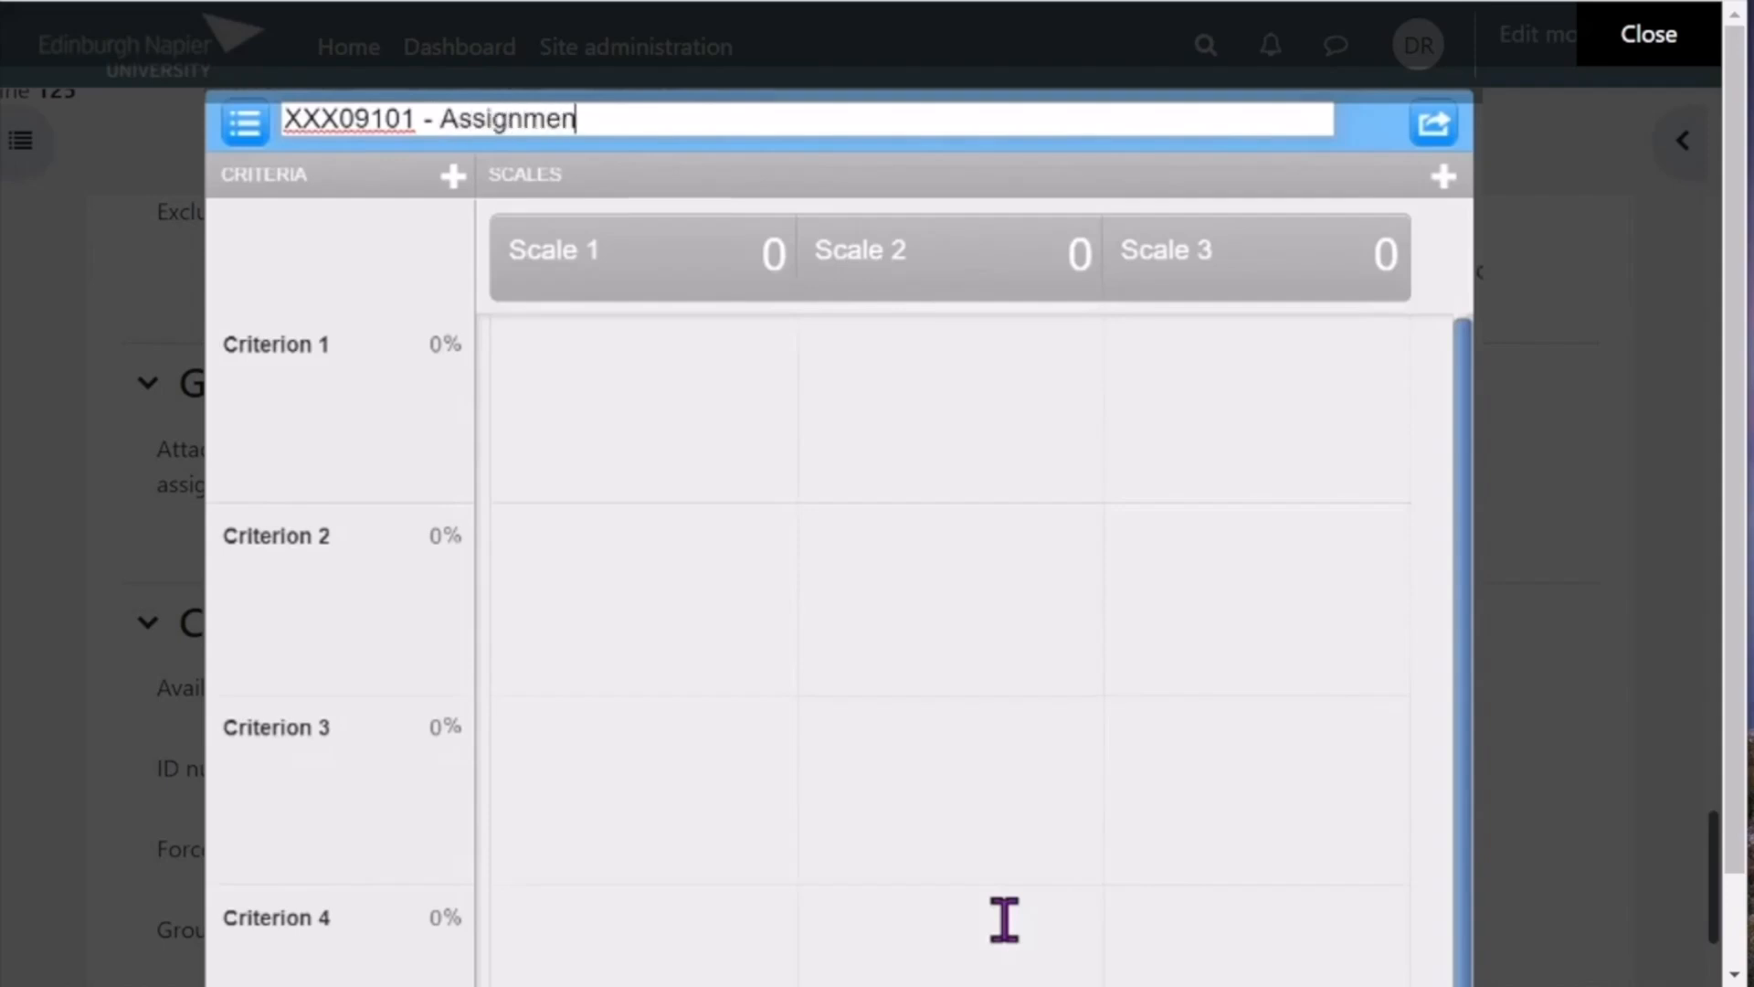
text(1)
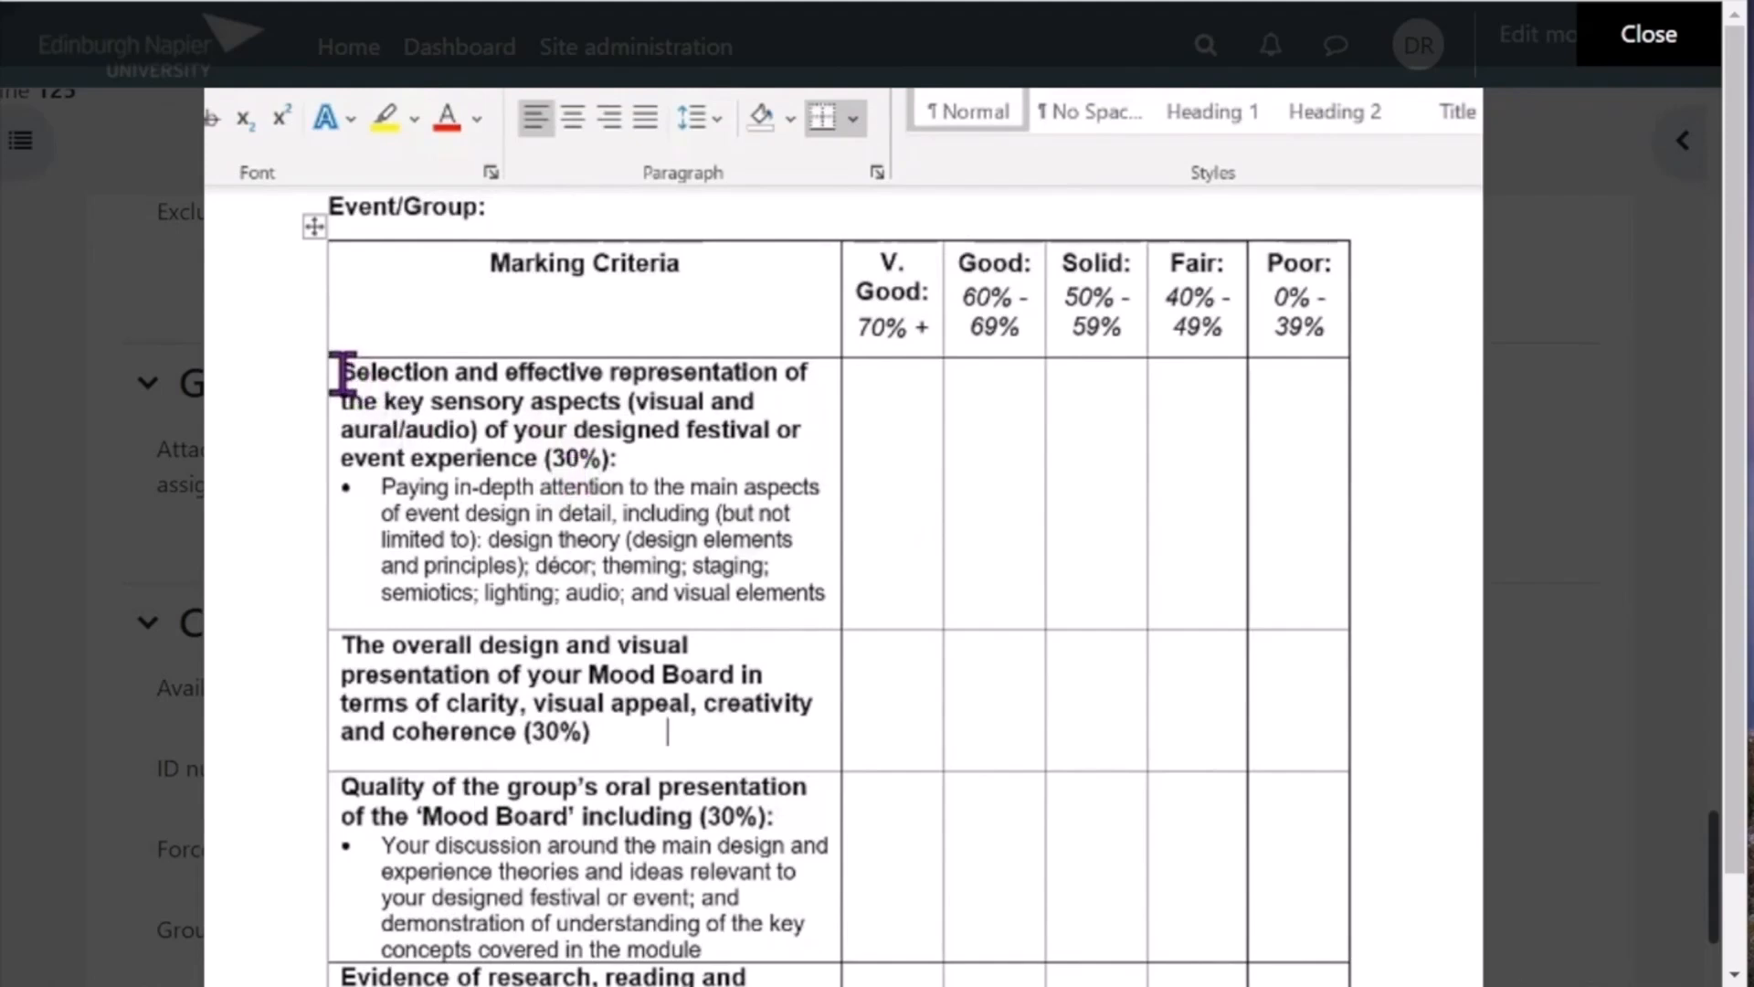
Copy the key sensory aspects criterion from the Word marking table, and set the rubric's Criterion 1 to Introduction with a 30% weighting.
drag(339, 374, 817, 599)
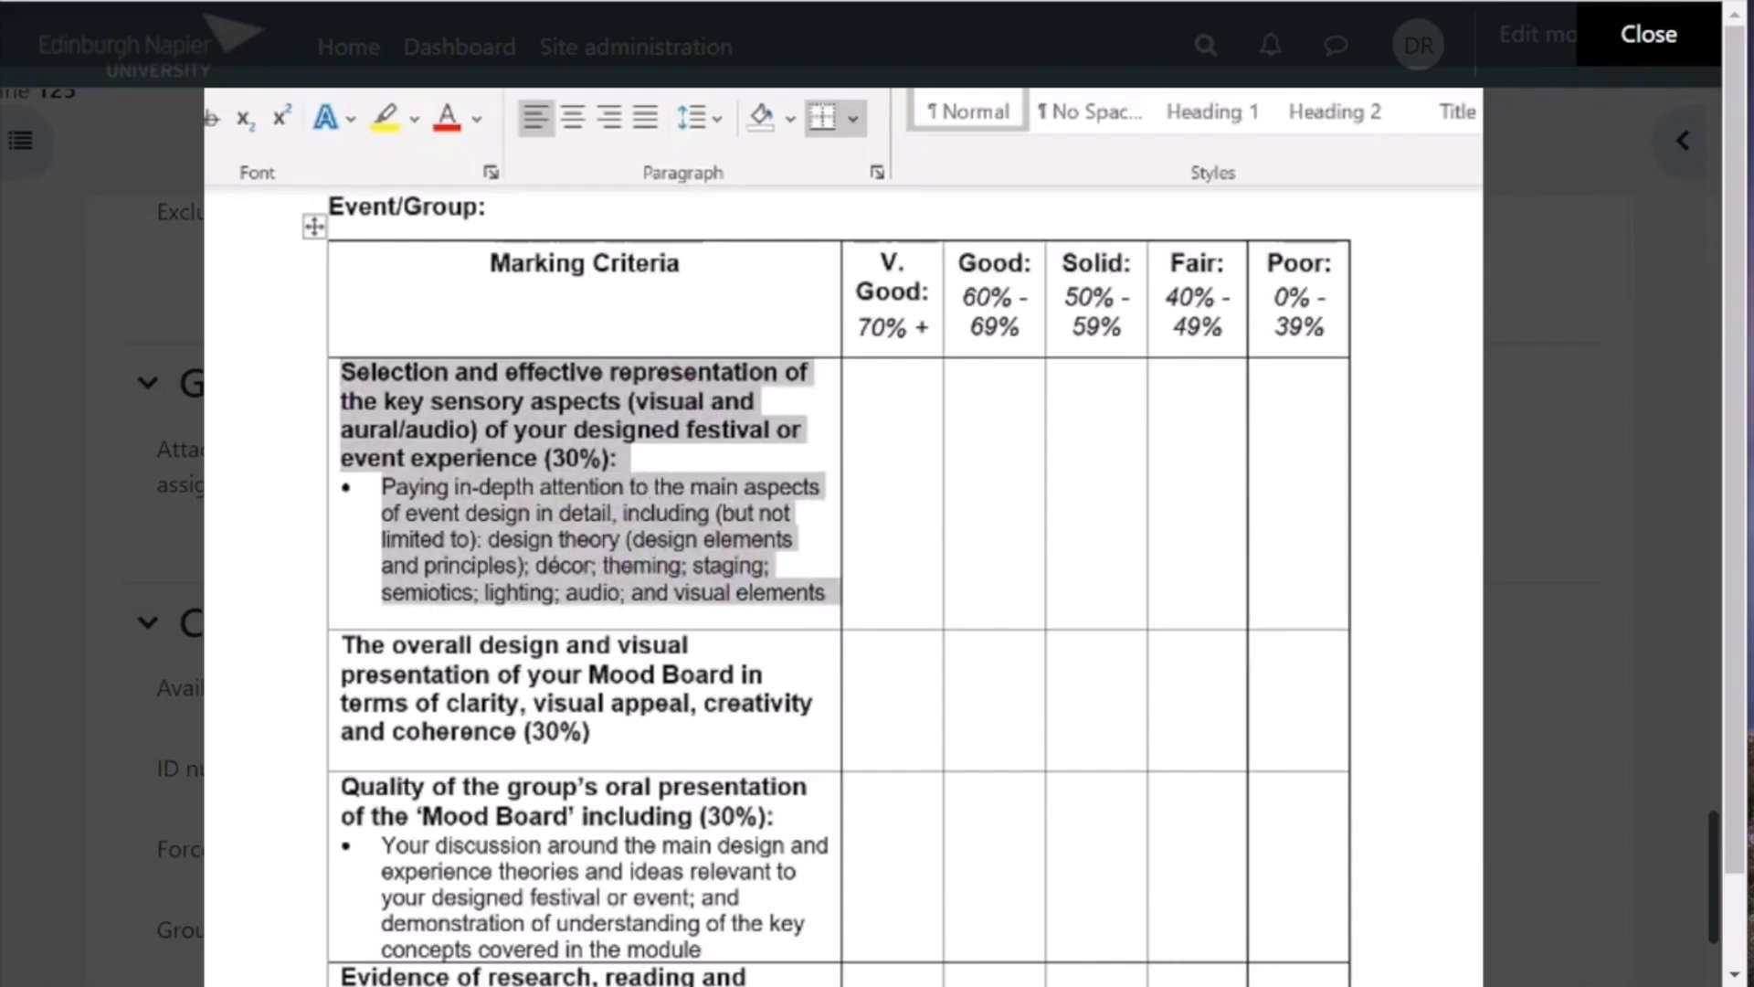
click(1012, 850)
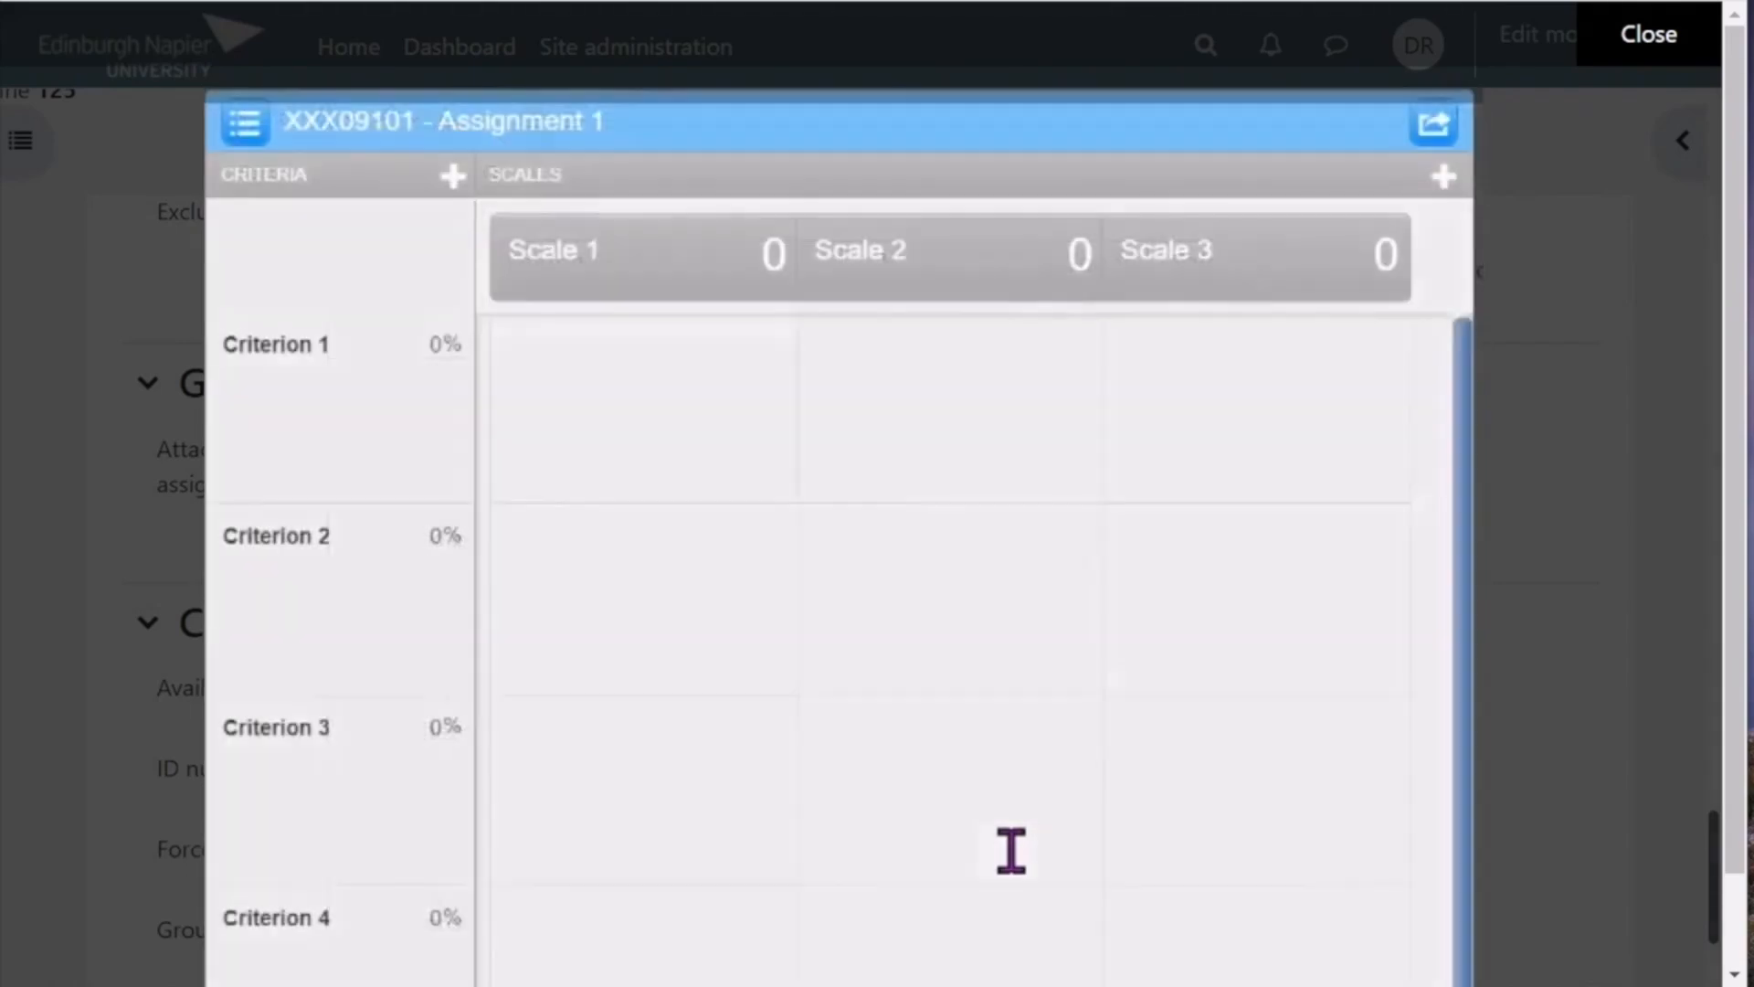
click(358, 349)
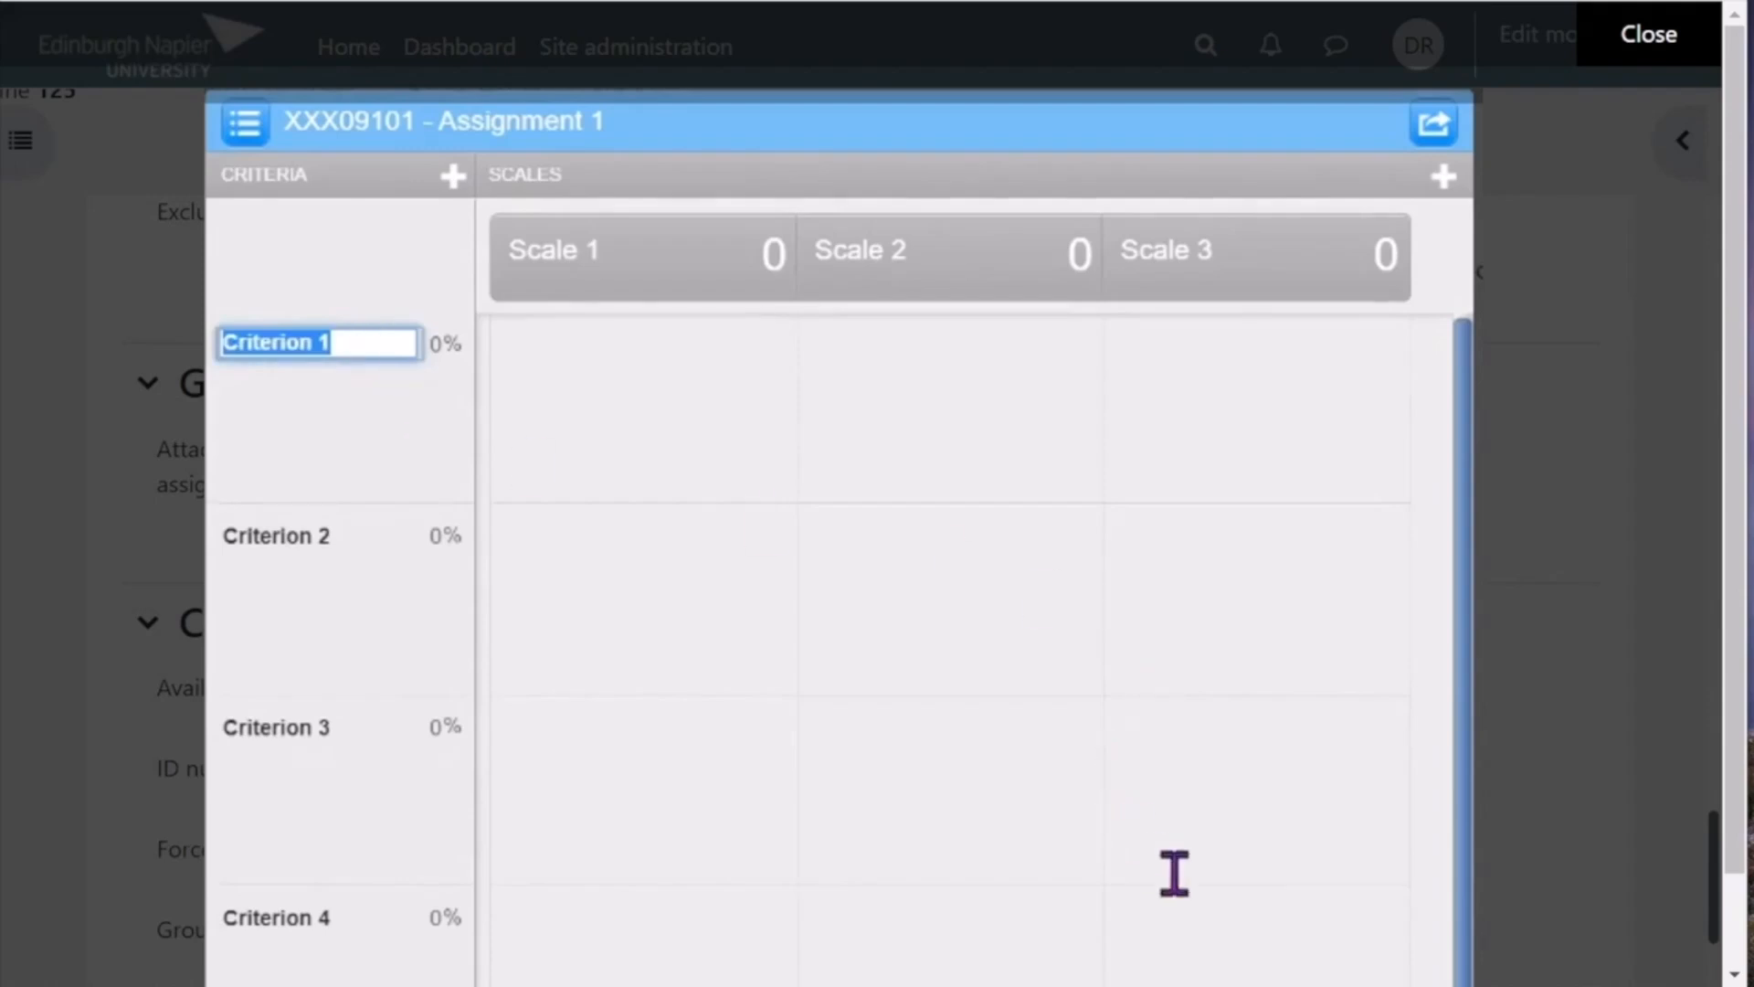
text(Intr)
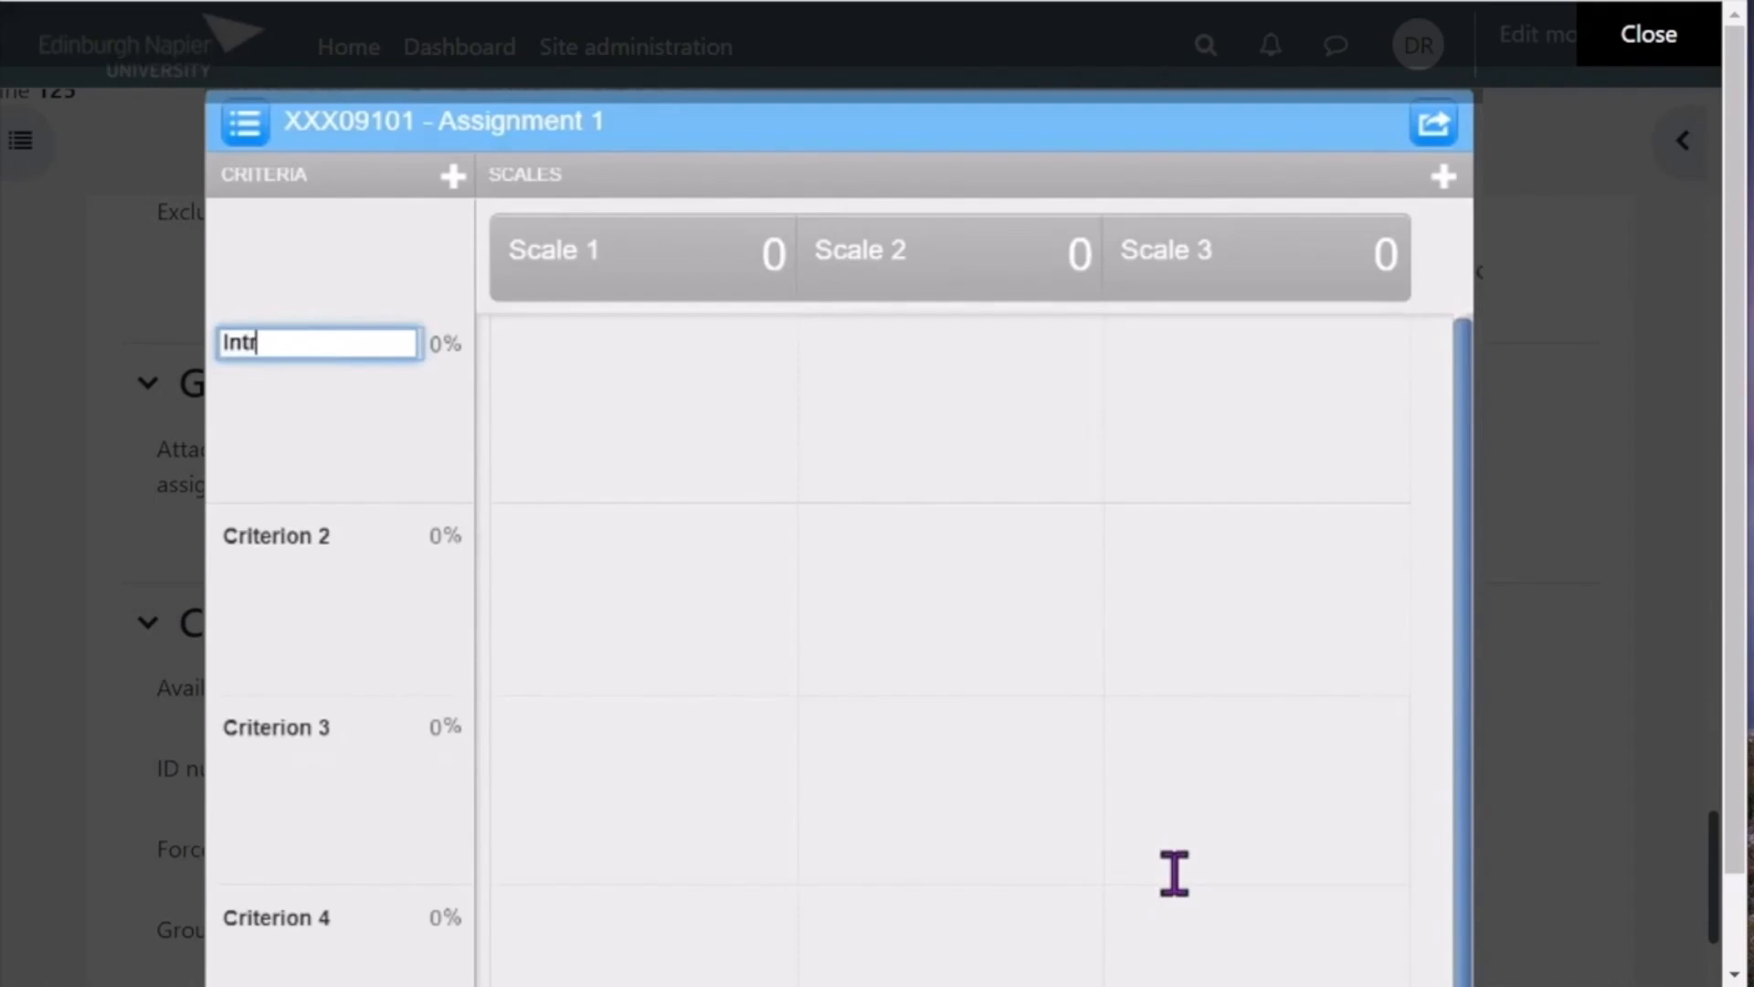
text(oduction)
click(433, 346)
text(30)
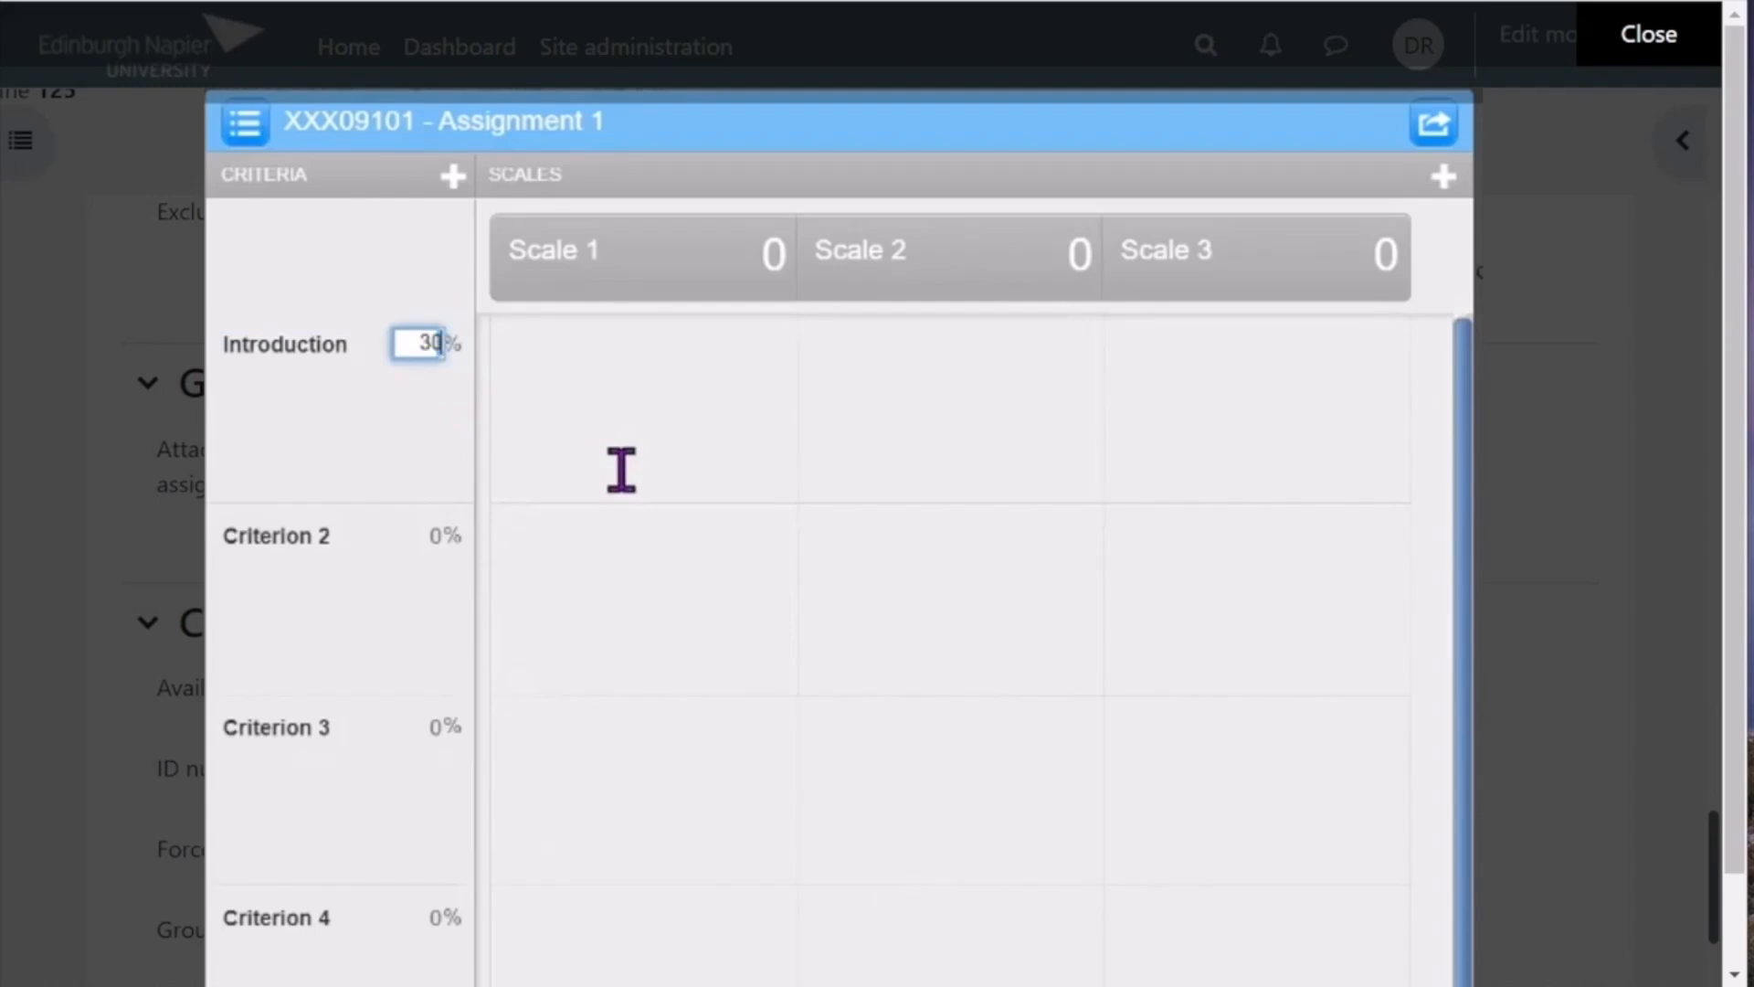
Paste the copied key sensory aspects text as the description of the Introduction criterion.
click(283, 396)
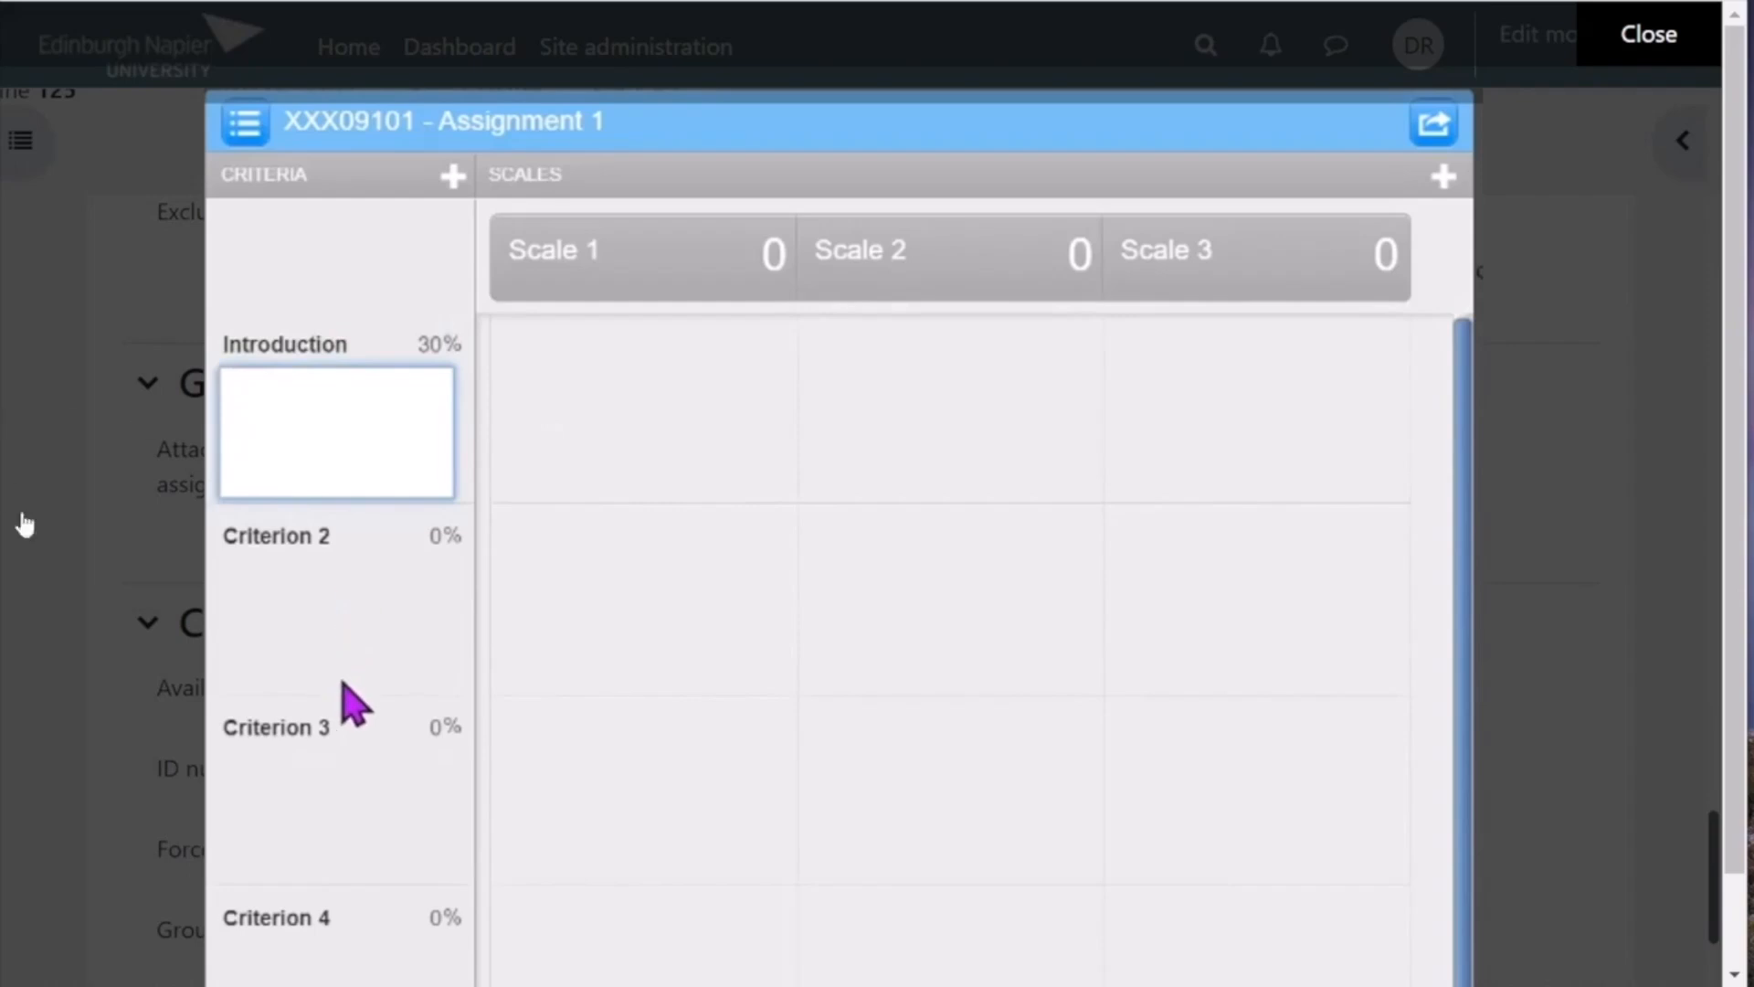
key(ctrl+v)
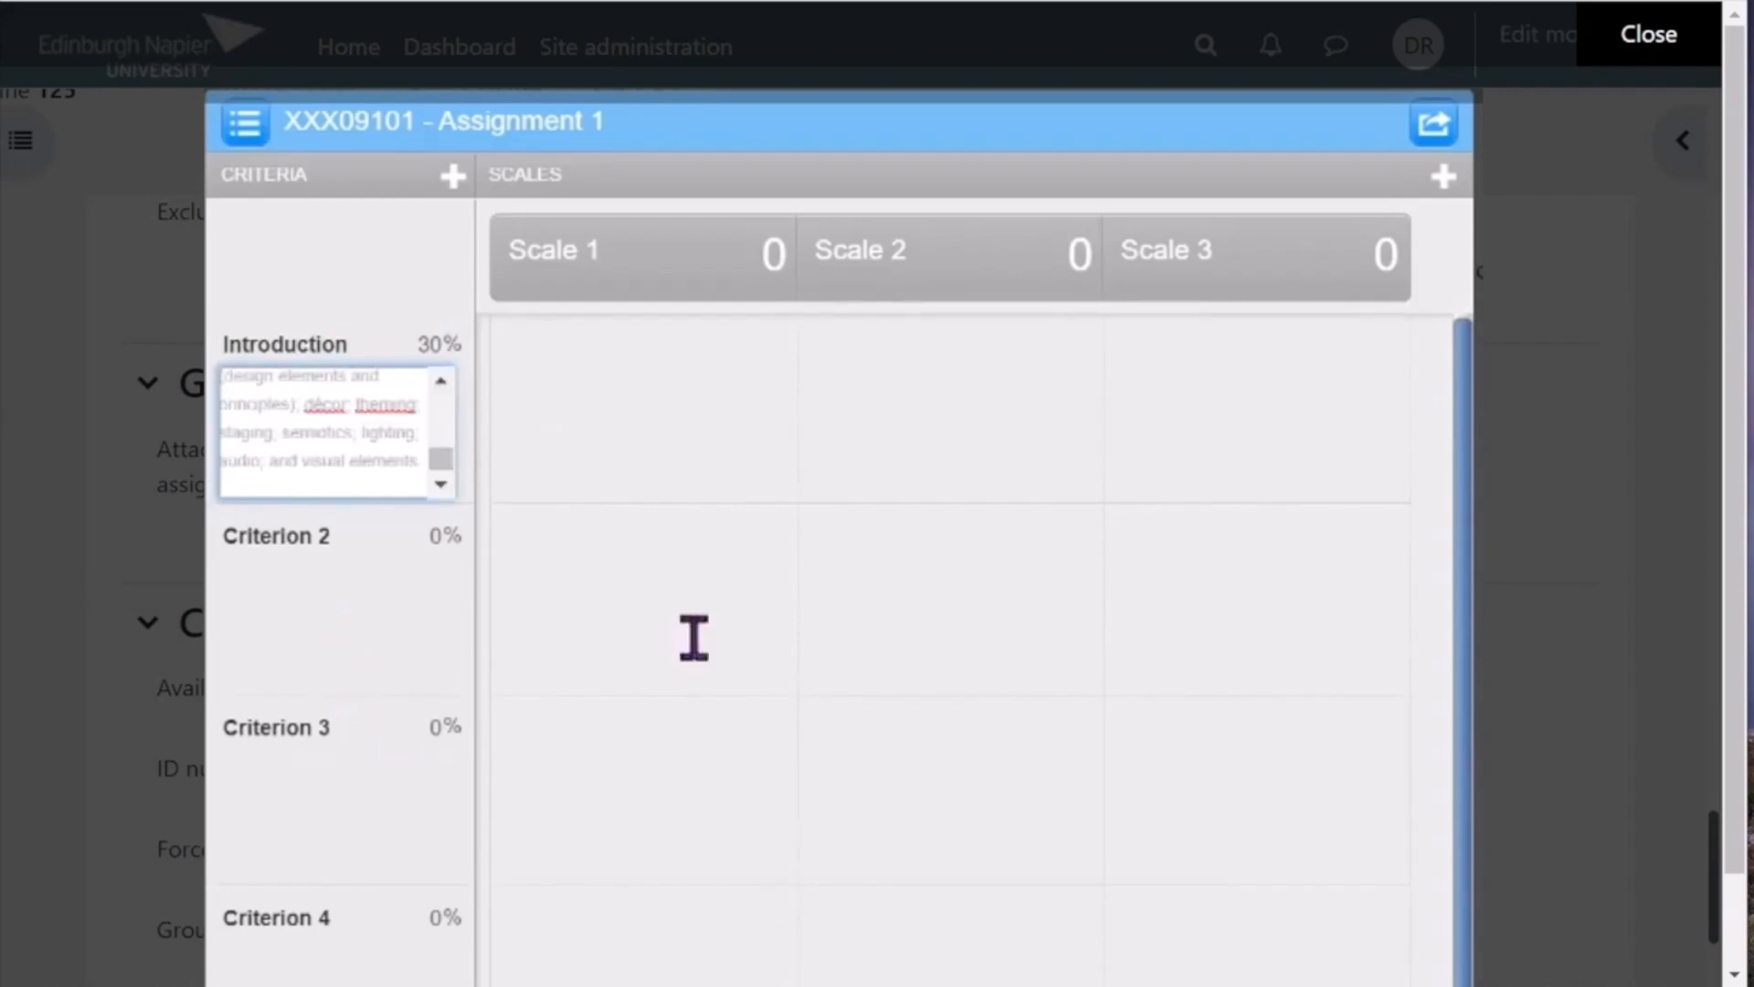
click(329, 613)
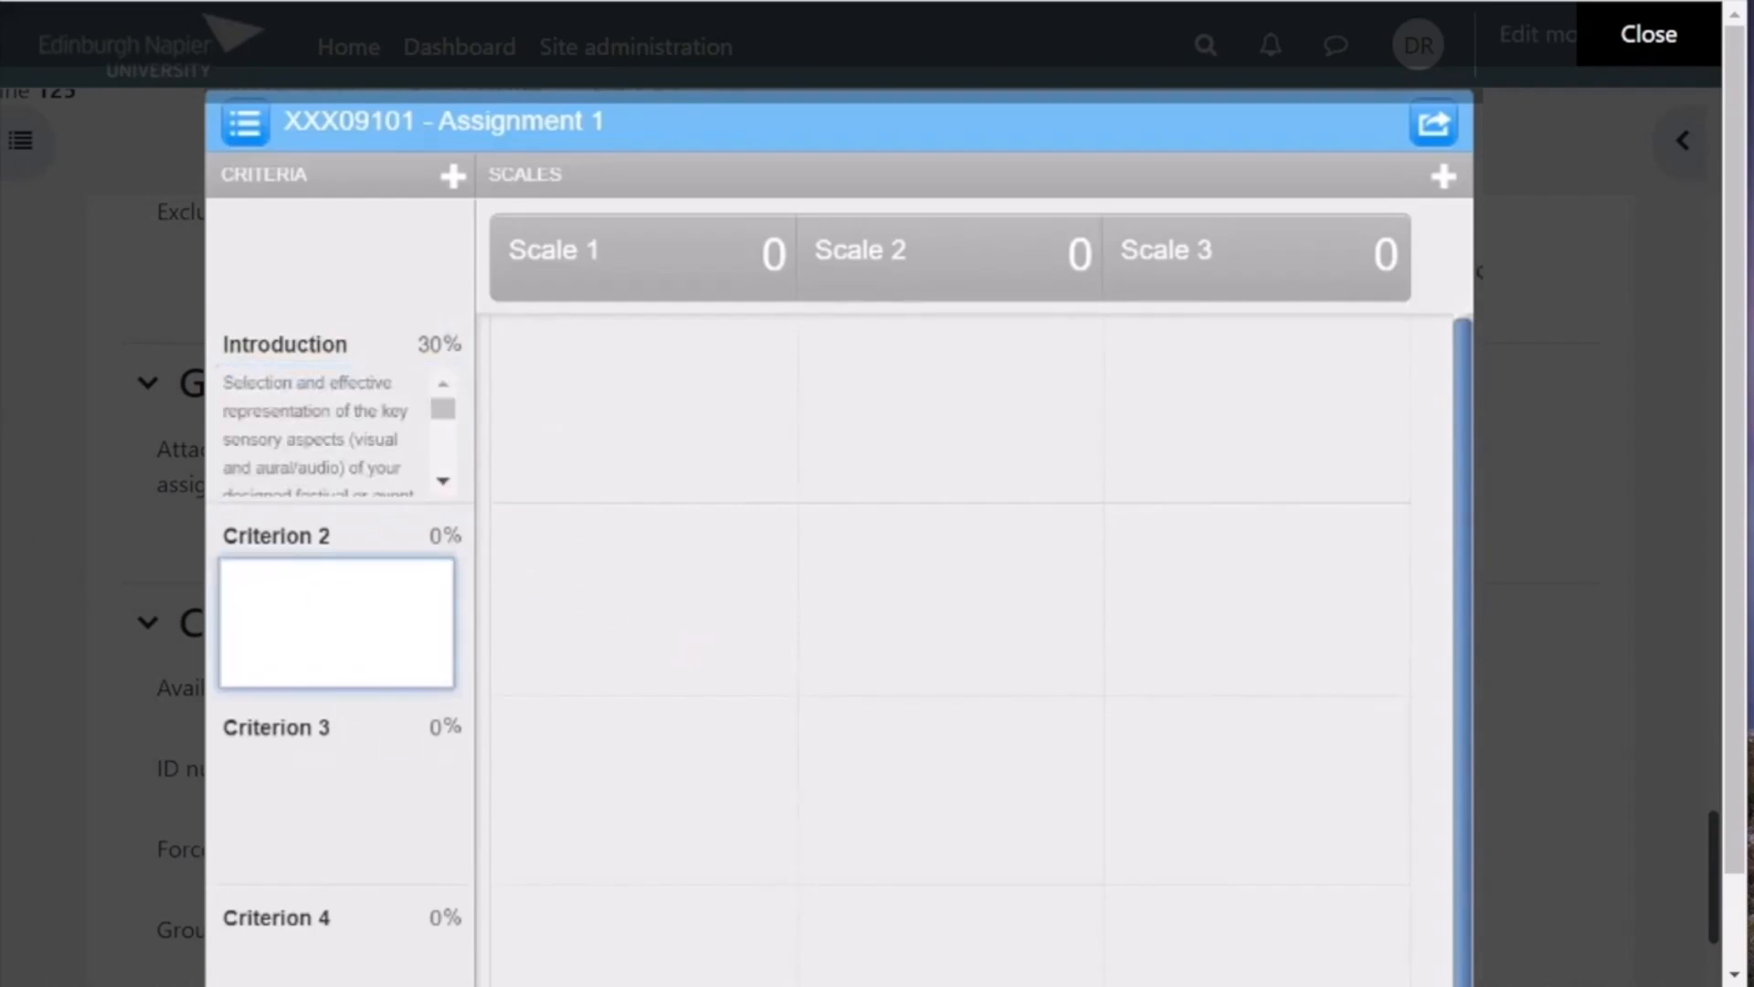
key(Escape)
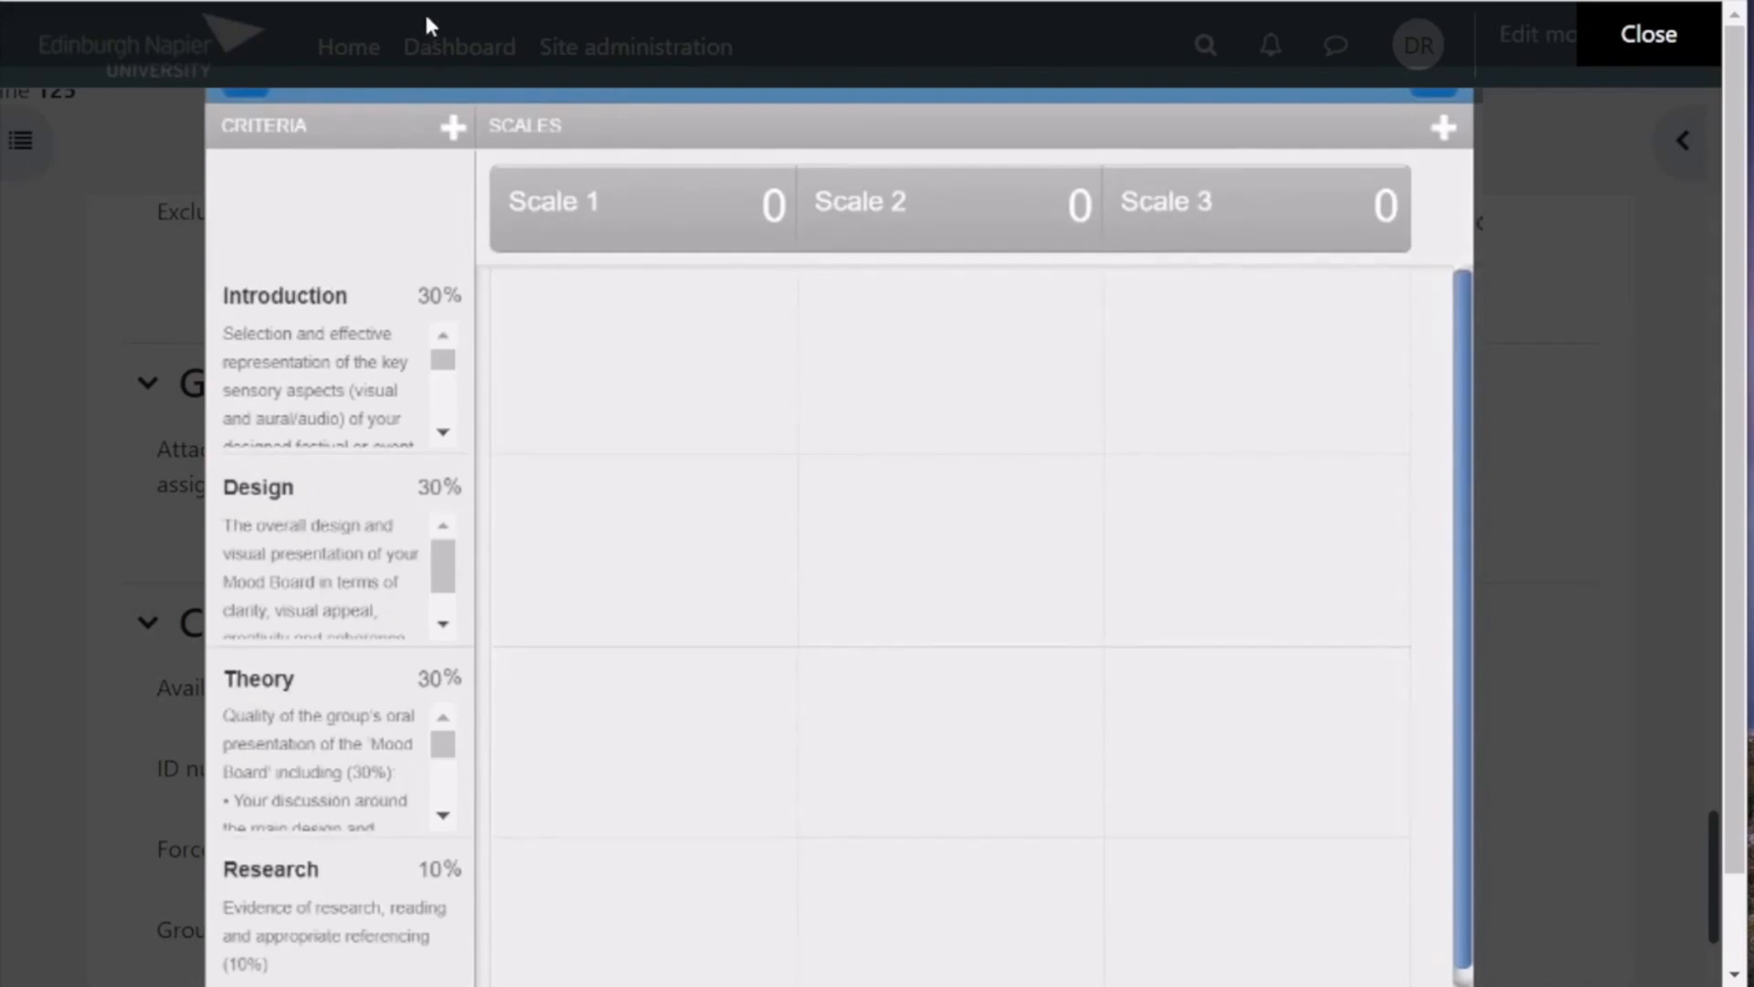
Add a fifth criterion row to the rubric.
click(453, 127)
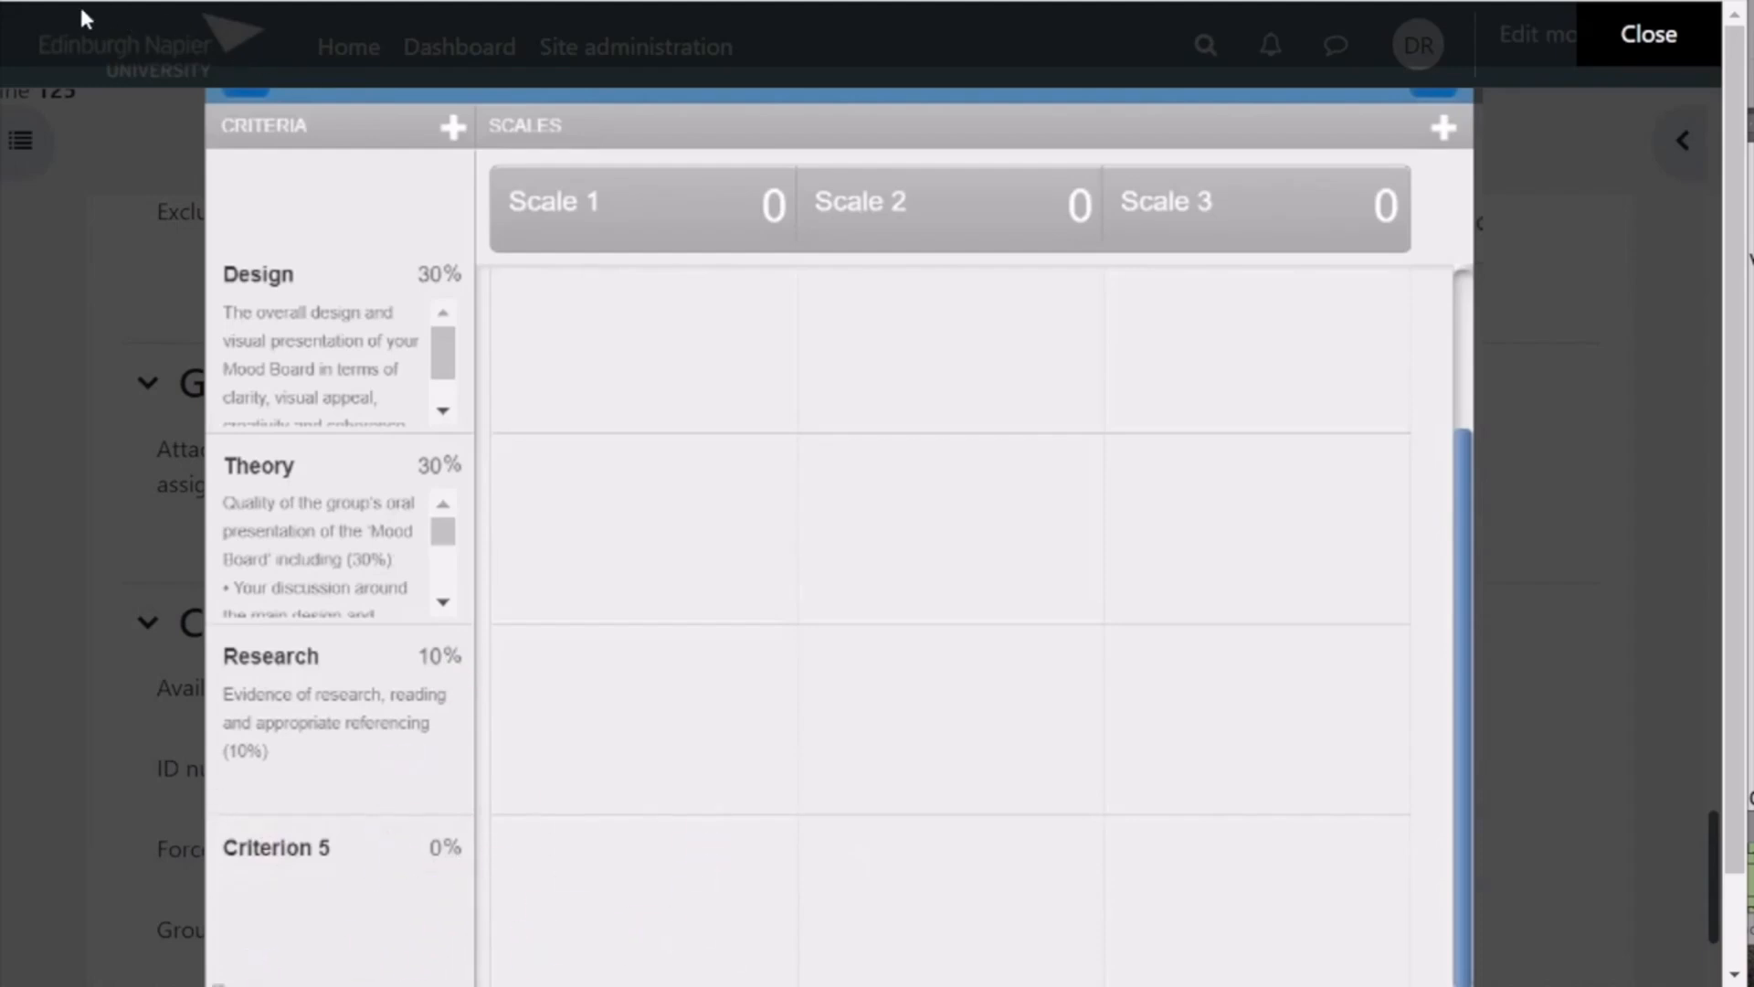
Delete the empty Criterion 5 row from the rubric and save the rubric.
click(220, 984)
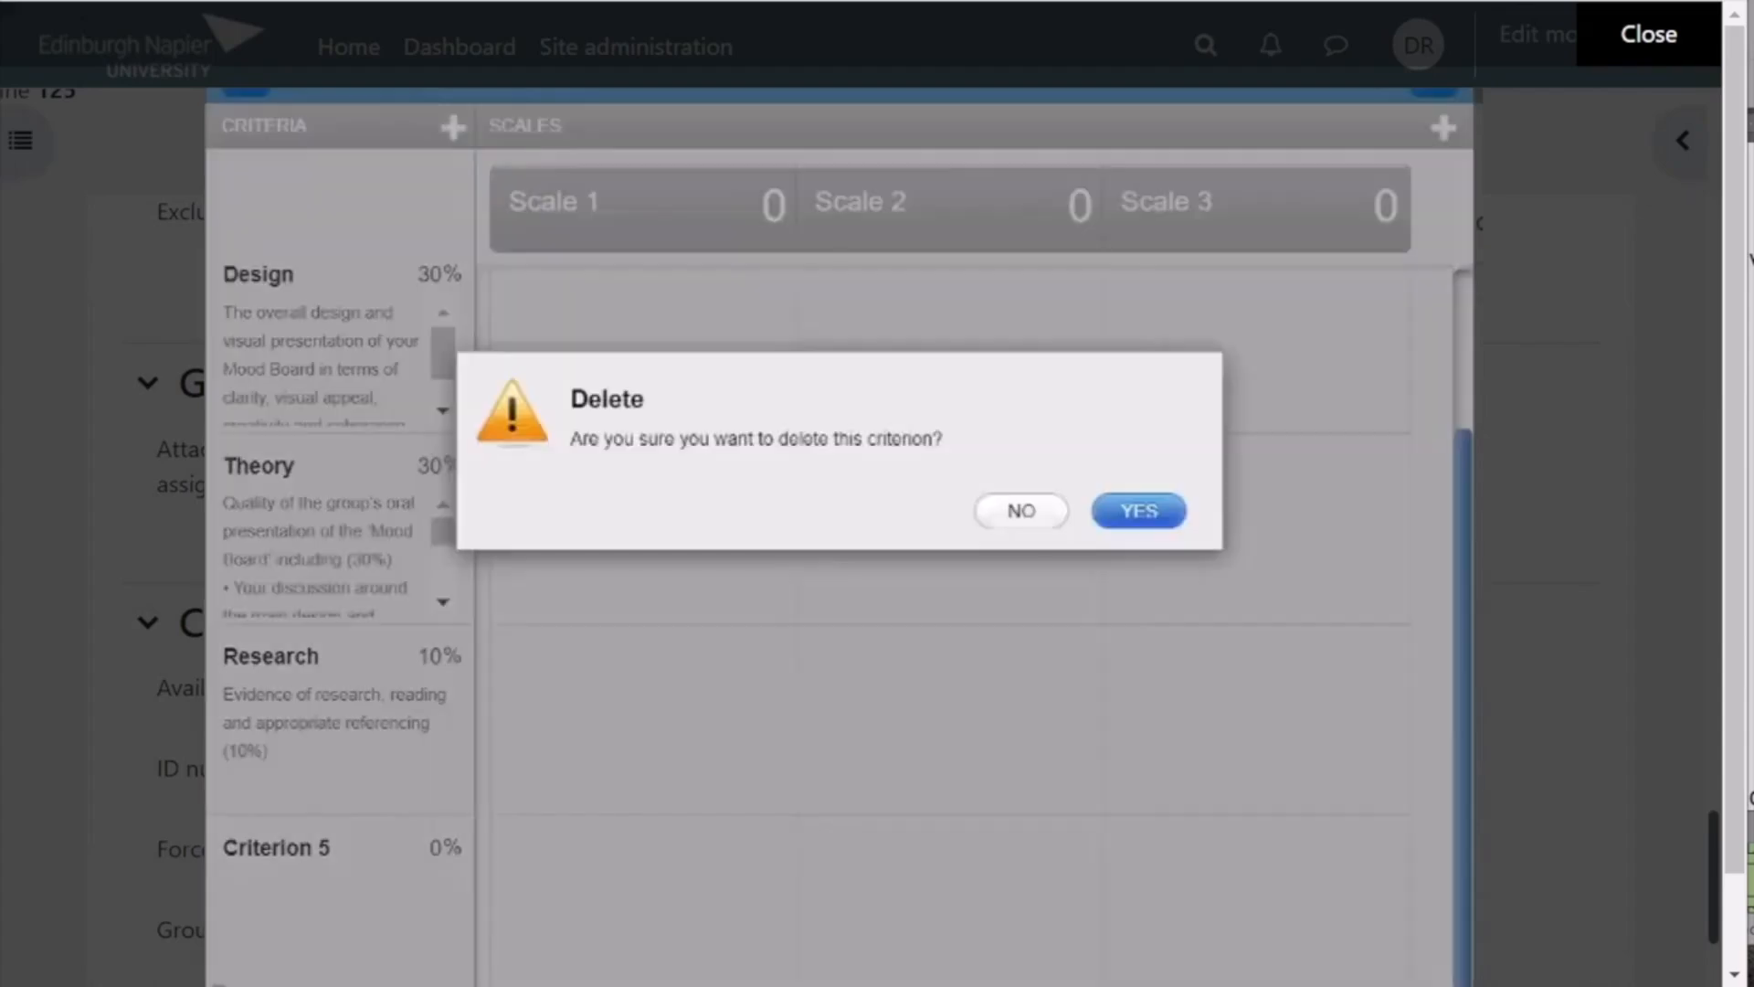
click(1174, 511)
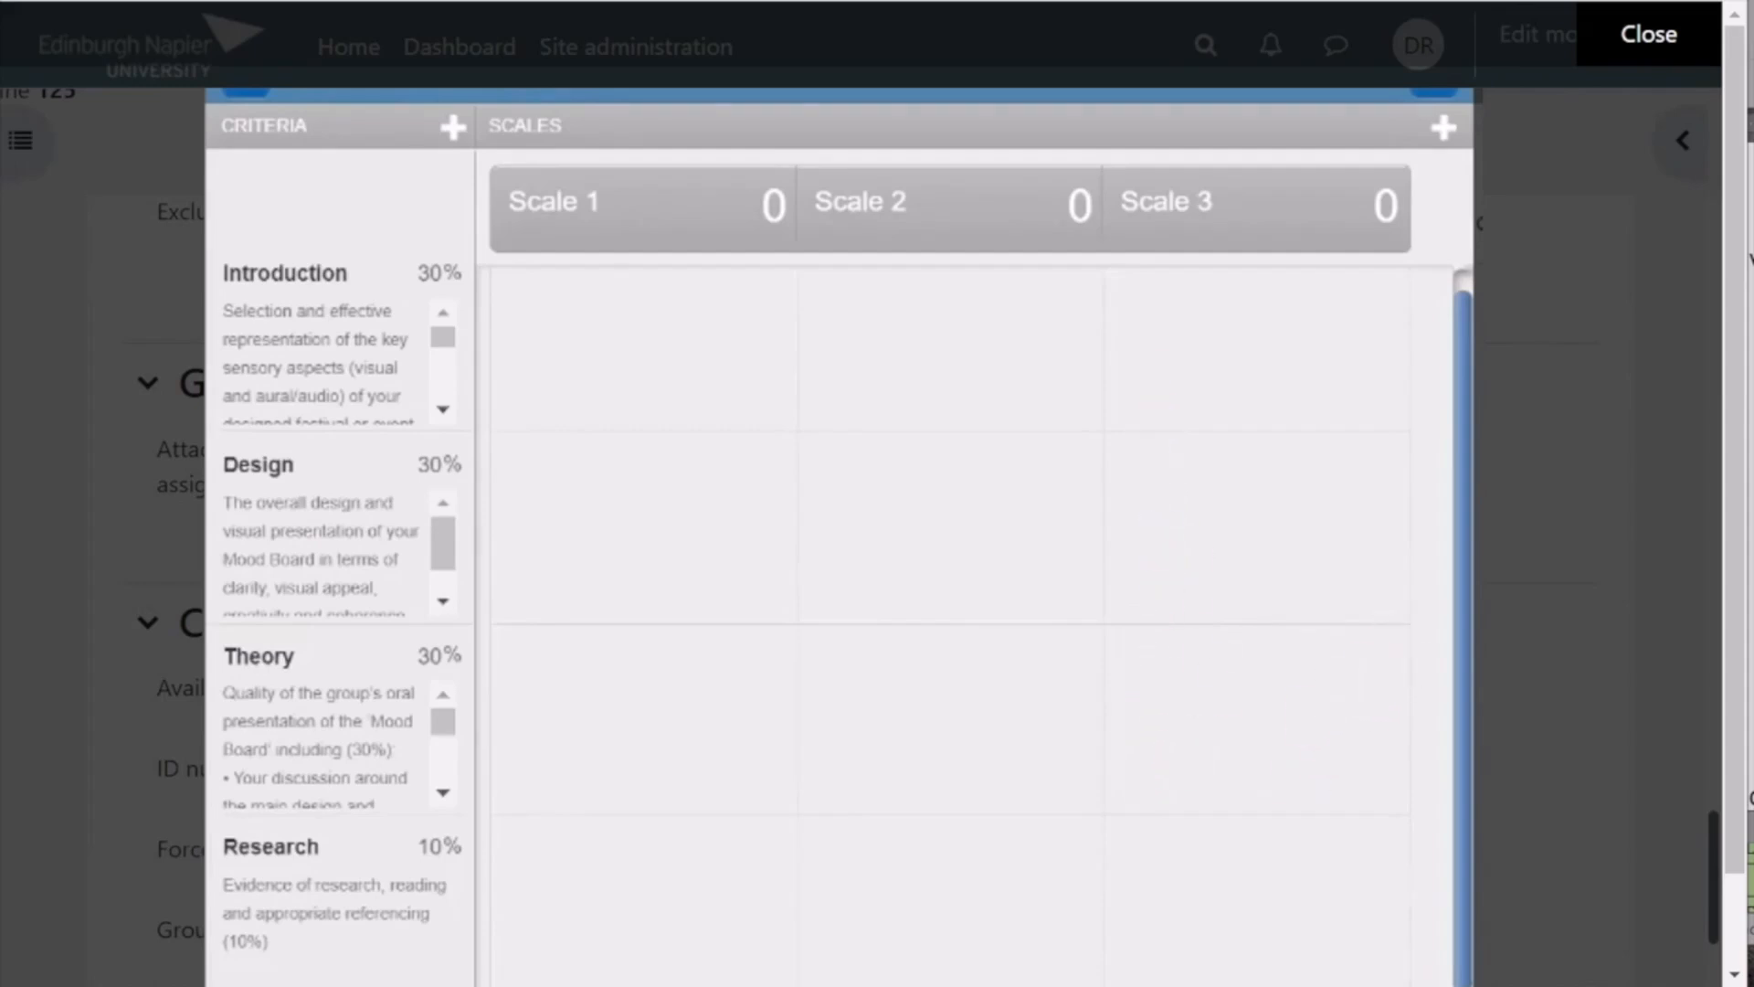
scroll(434, 968, down, 1)
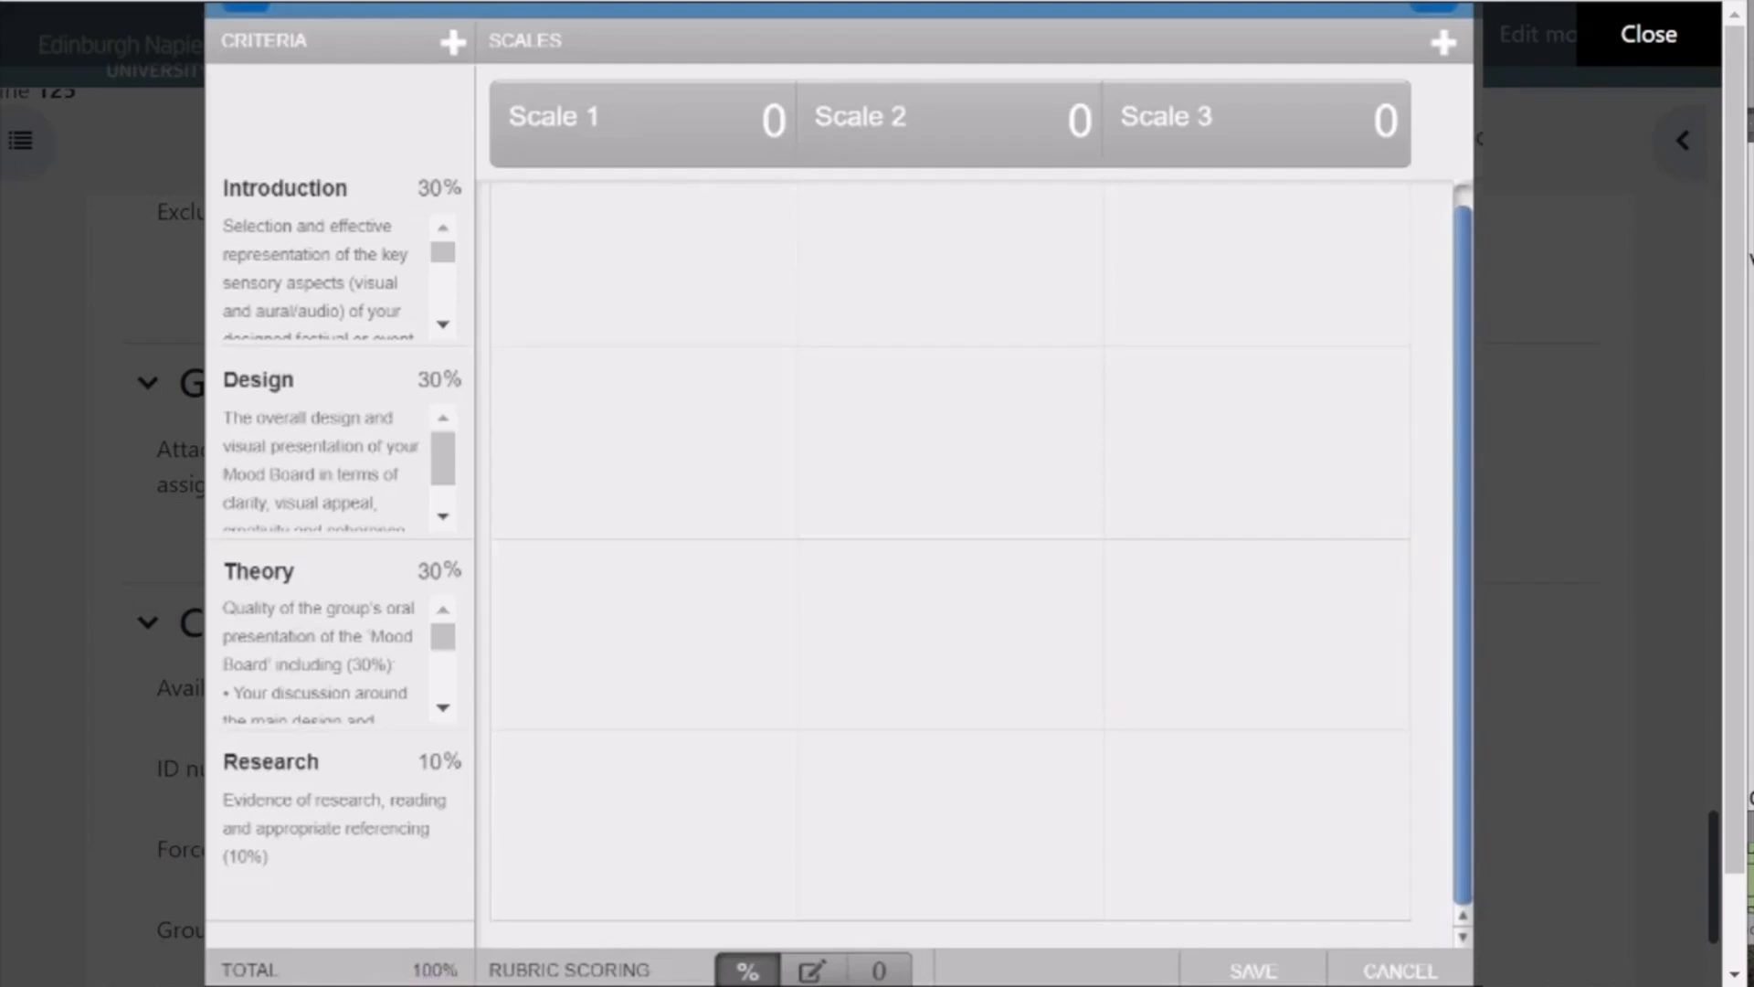
click(1253, 956)
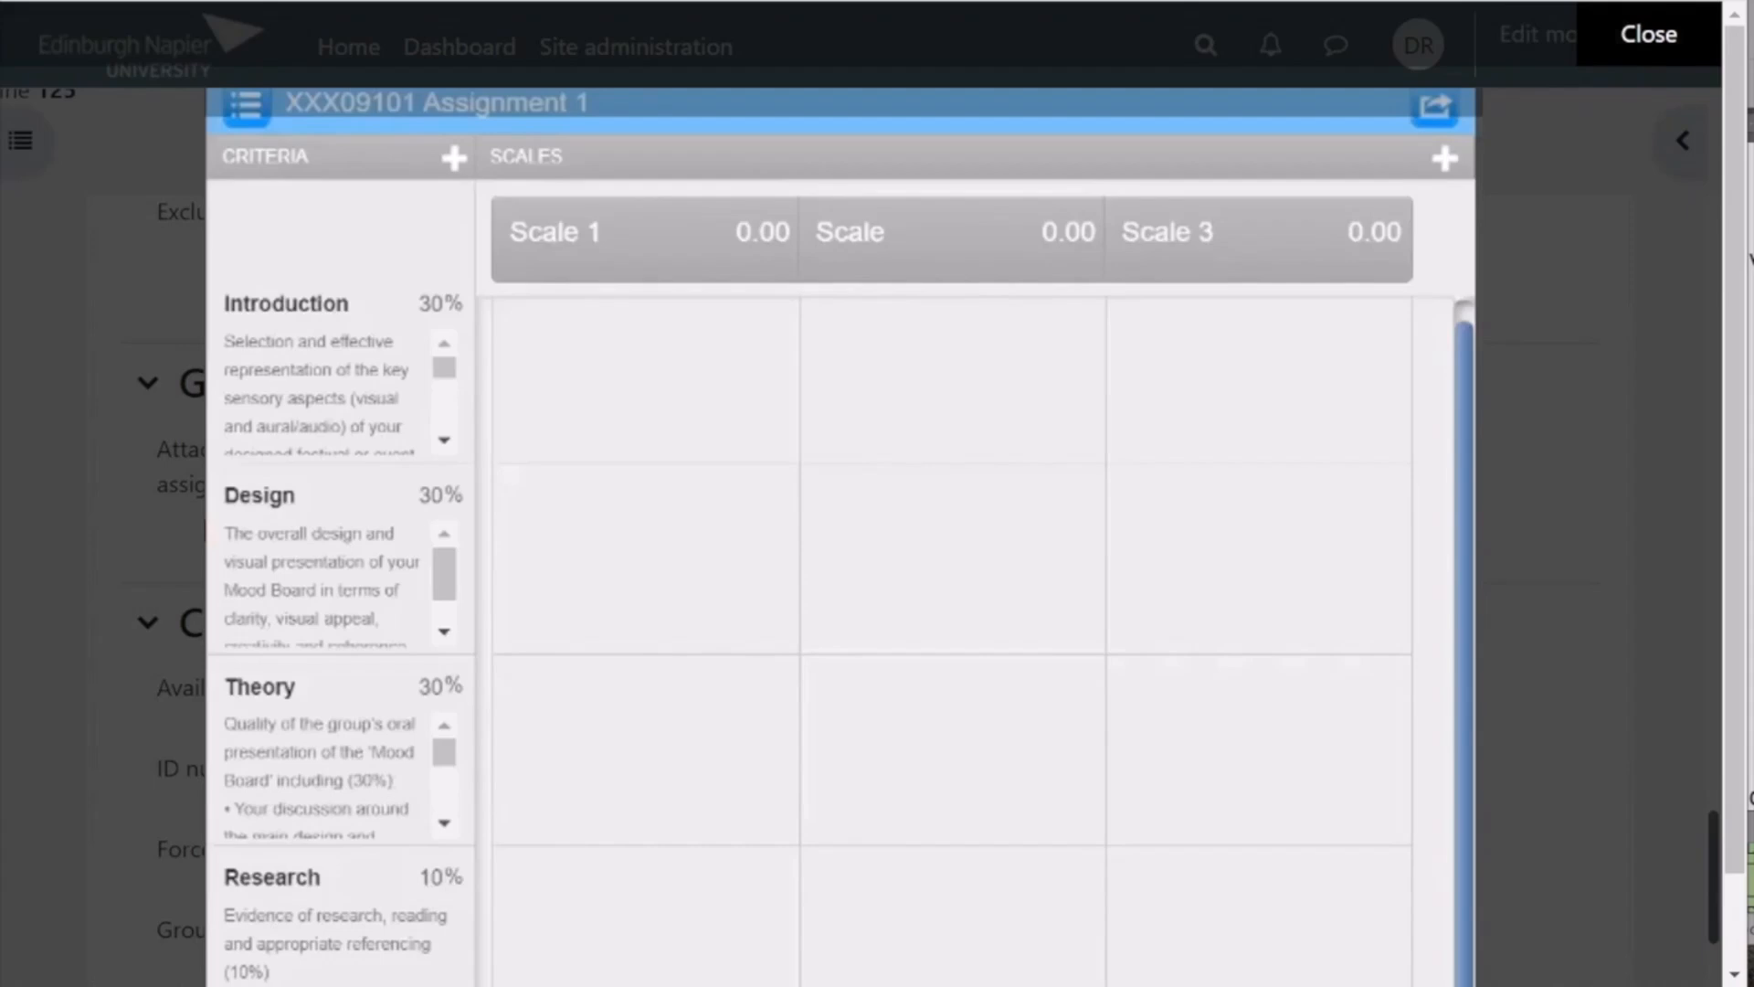
Title the rubric's first scale 100 and give it a value of 100.
click(518, 230)
text(100)
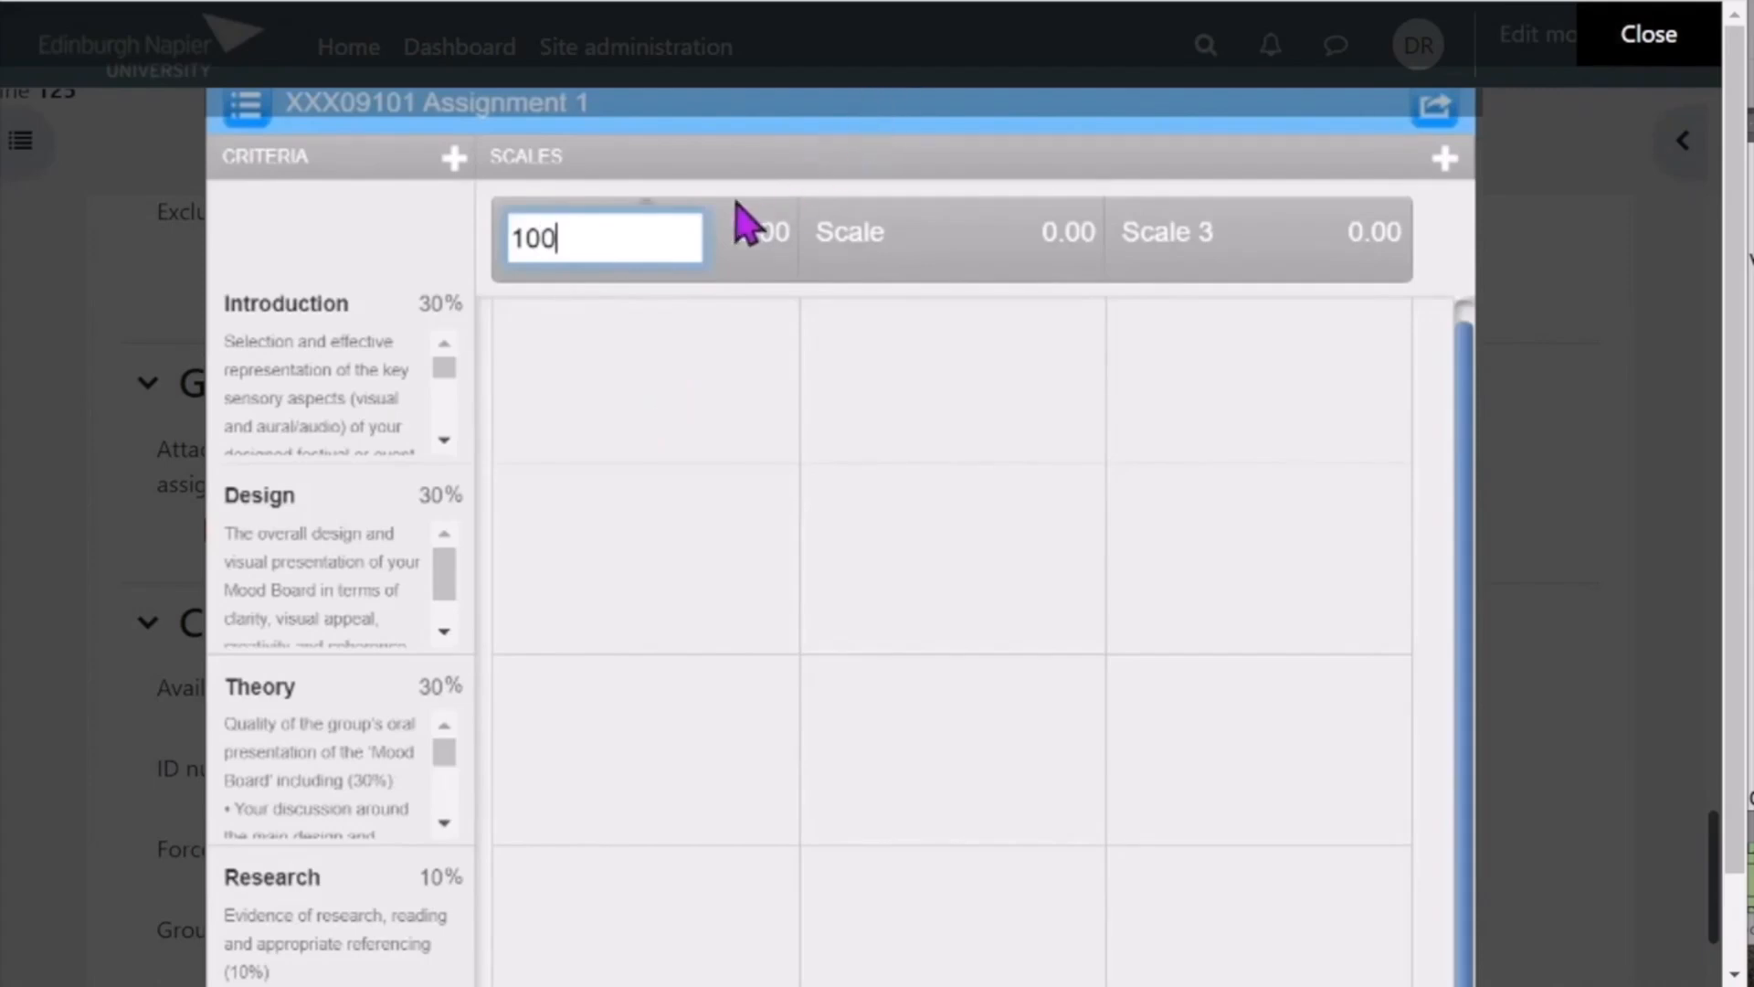
click(736, 236)
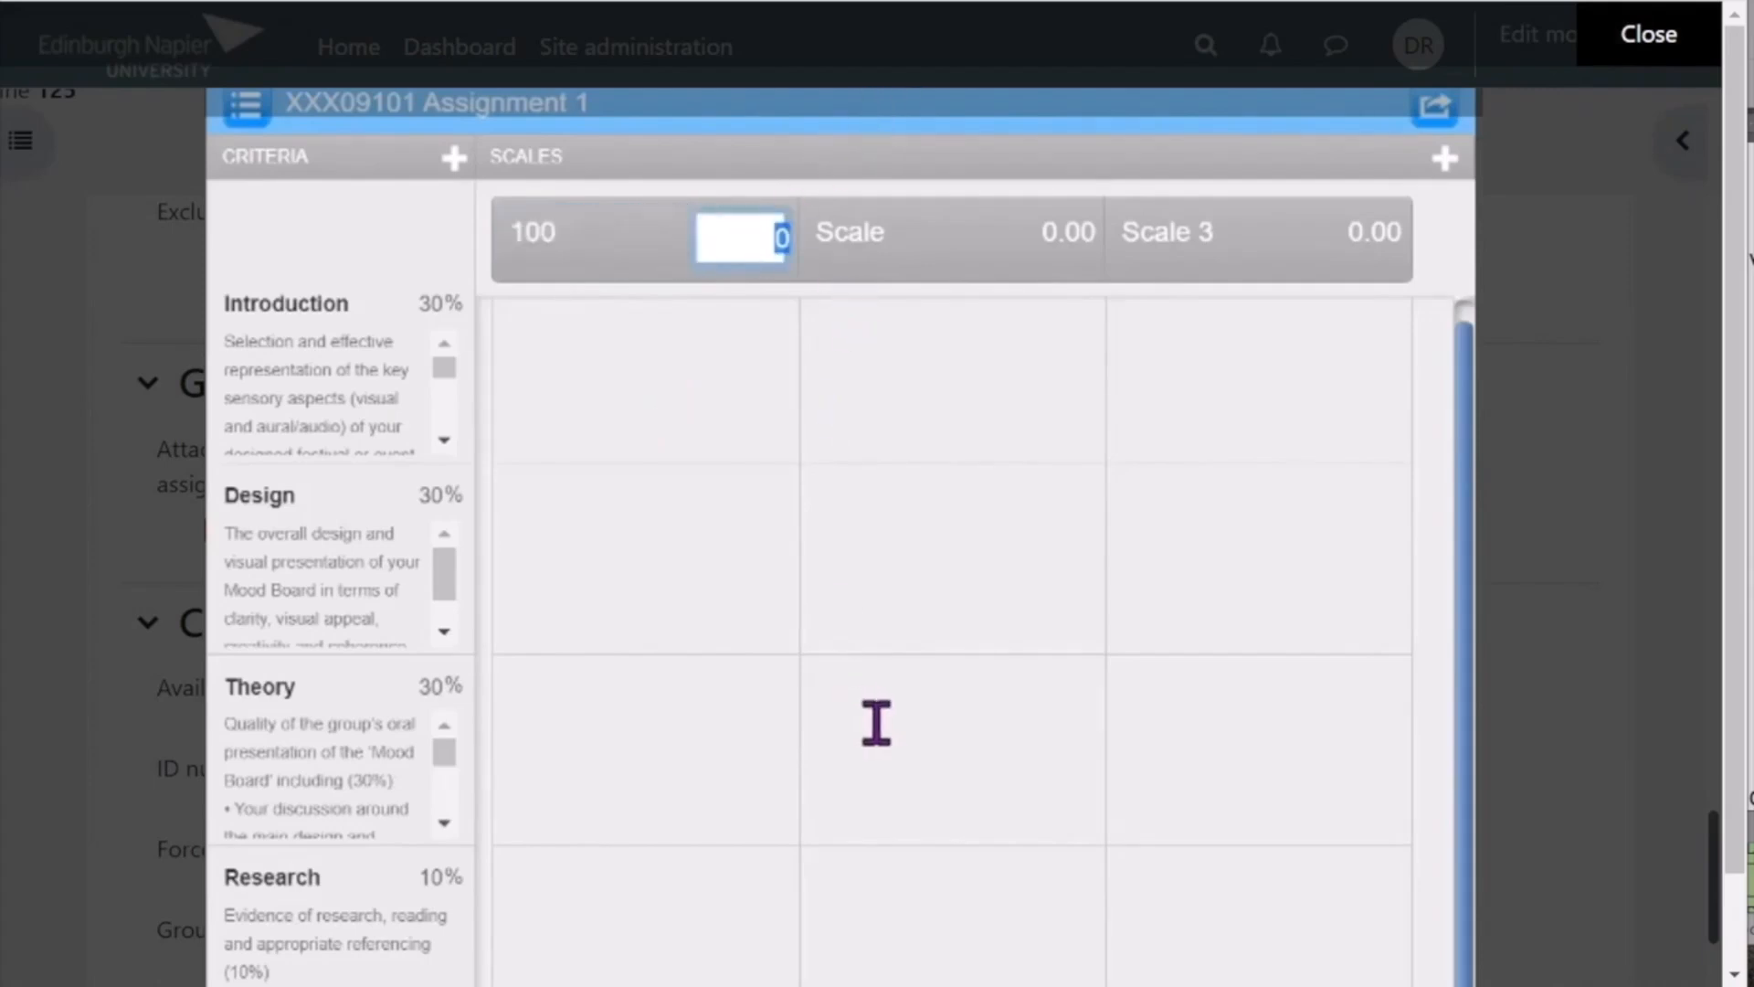
text(100)
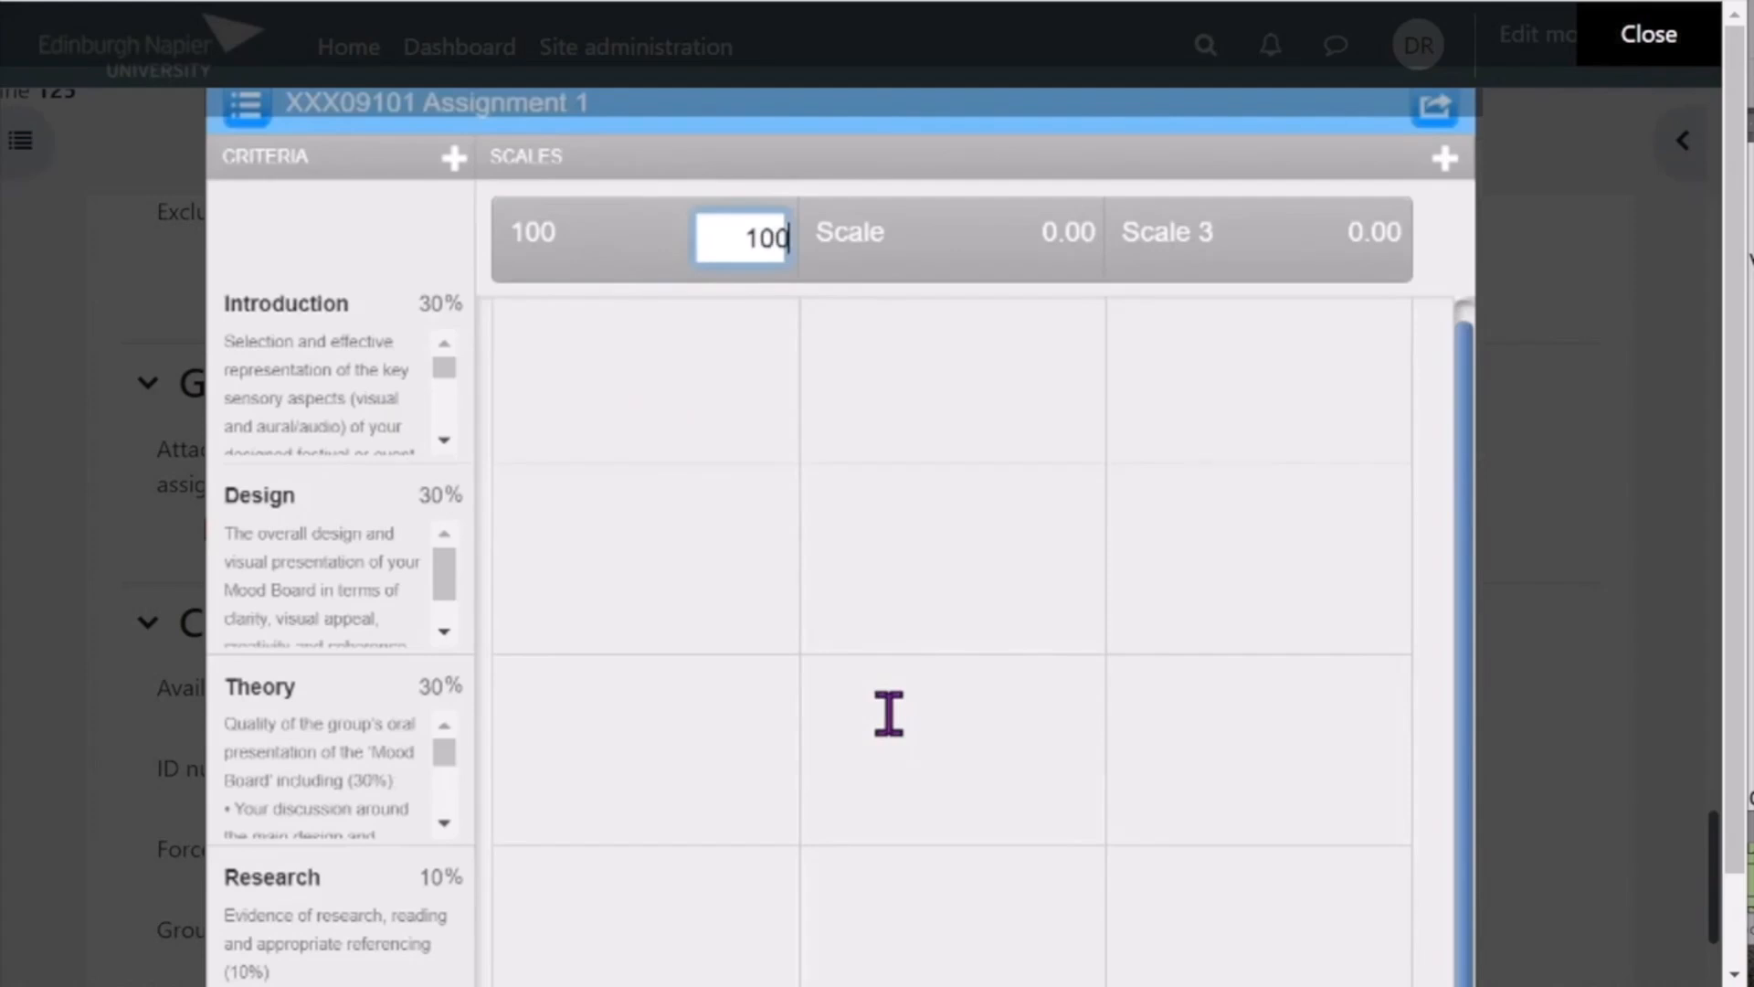
click(829, 239)
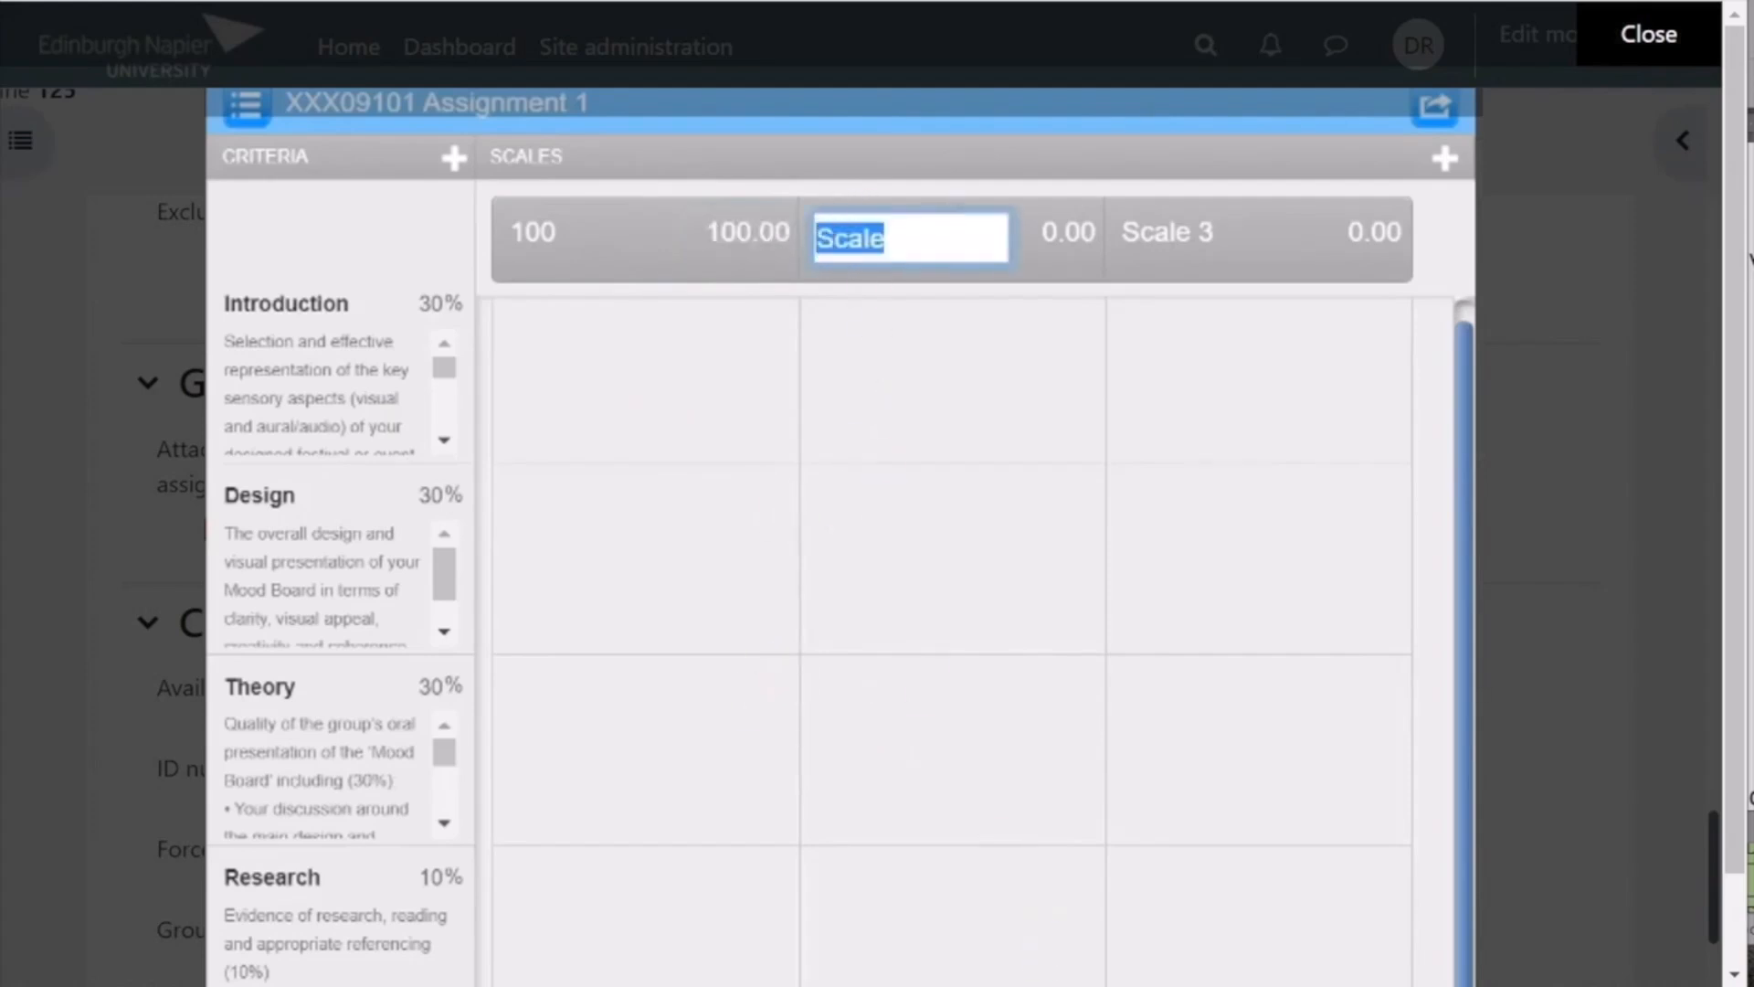
key(Return)
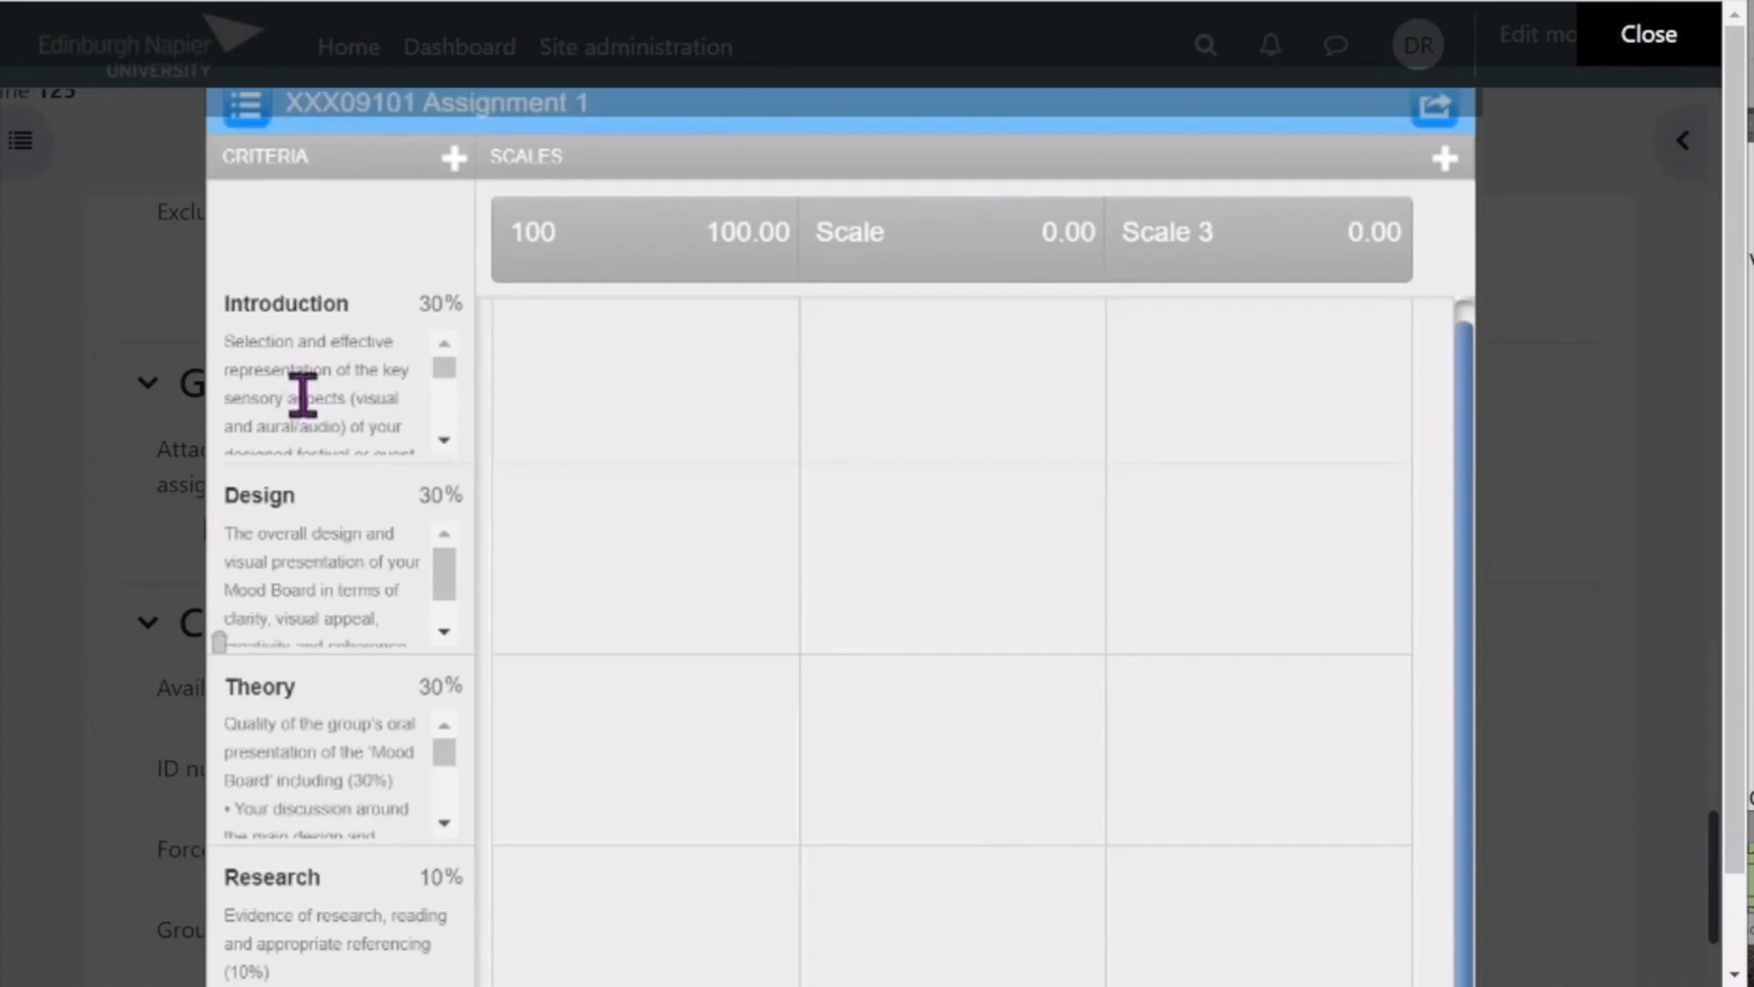
Title the rubric's second scale 95 and give it a value of 95.
click(841, 233)
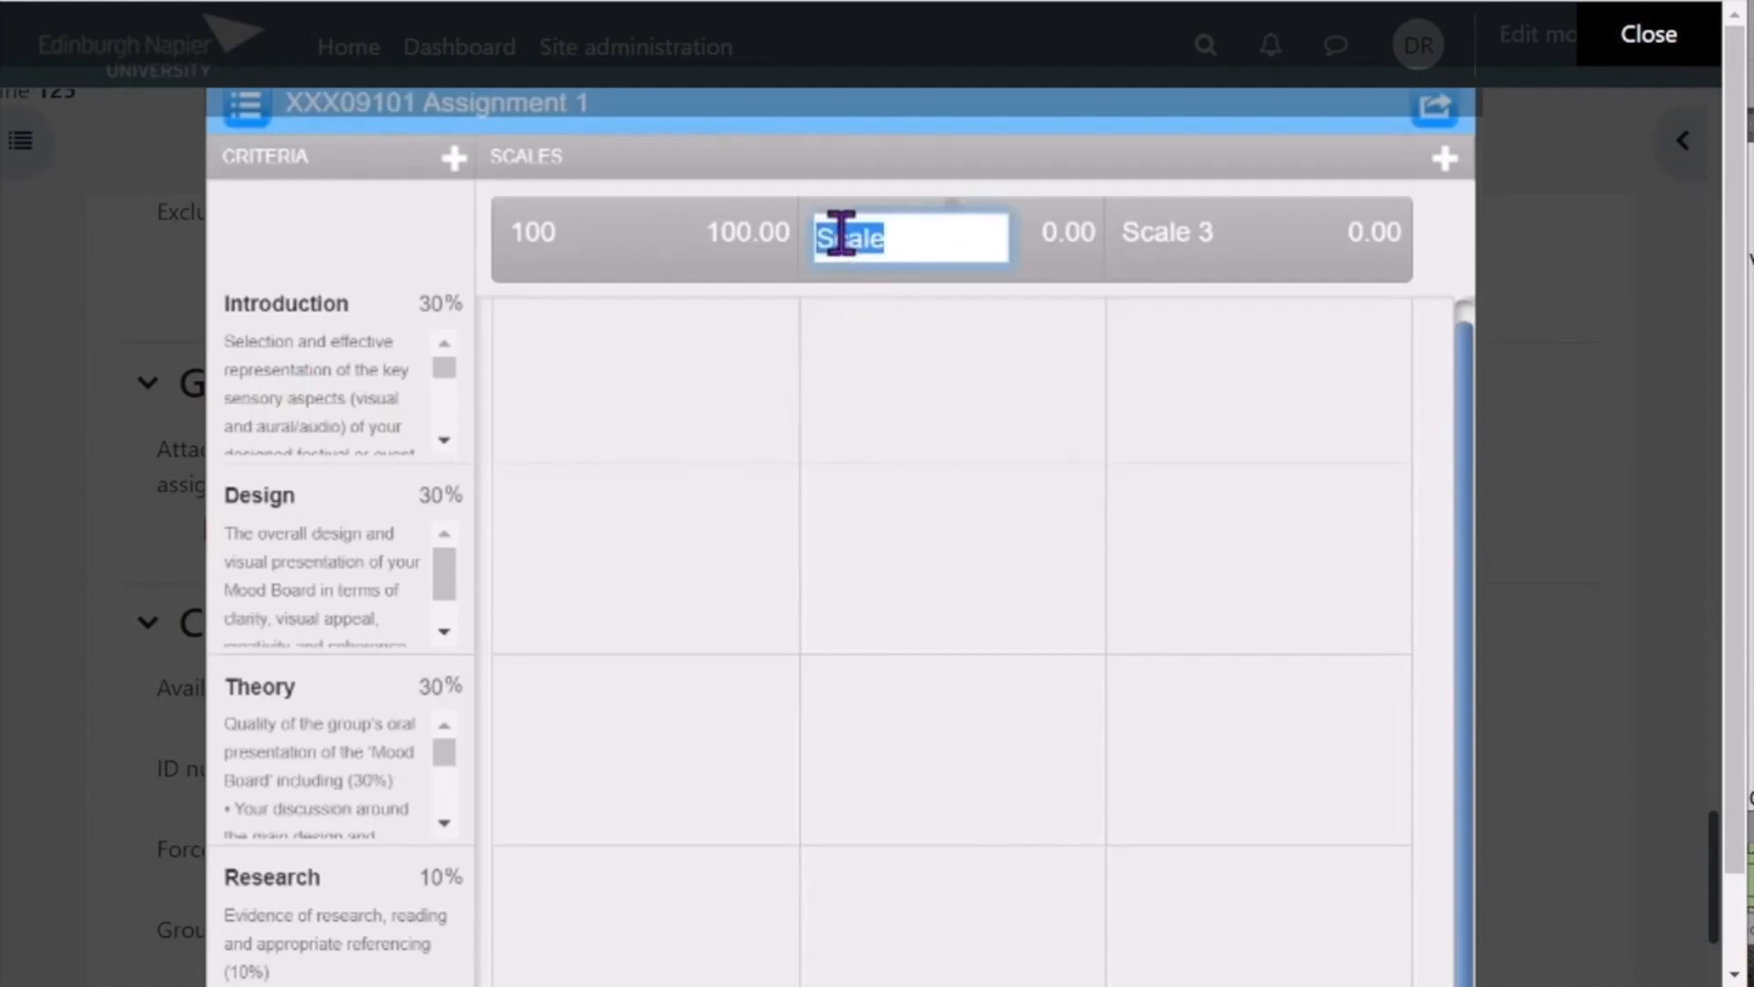
key(BackSpace)
text(95)
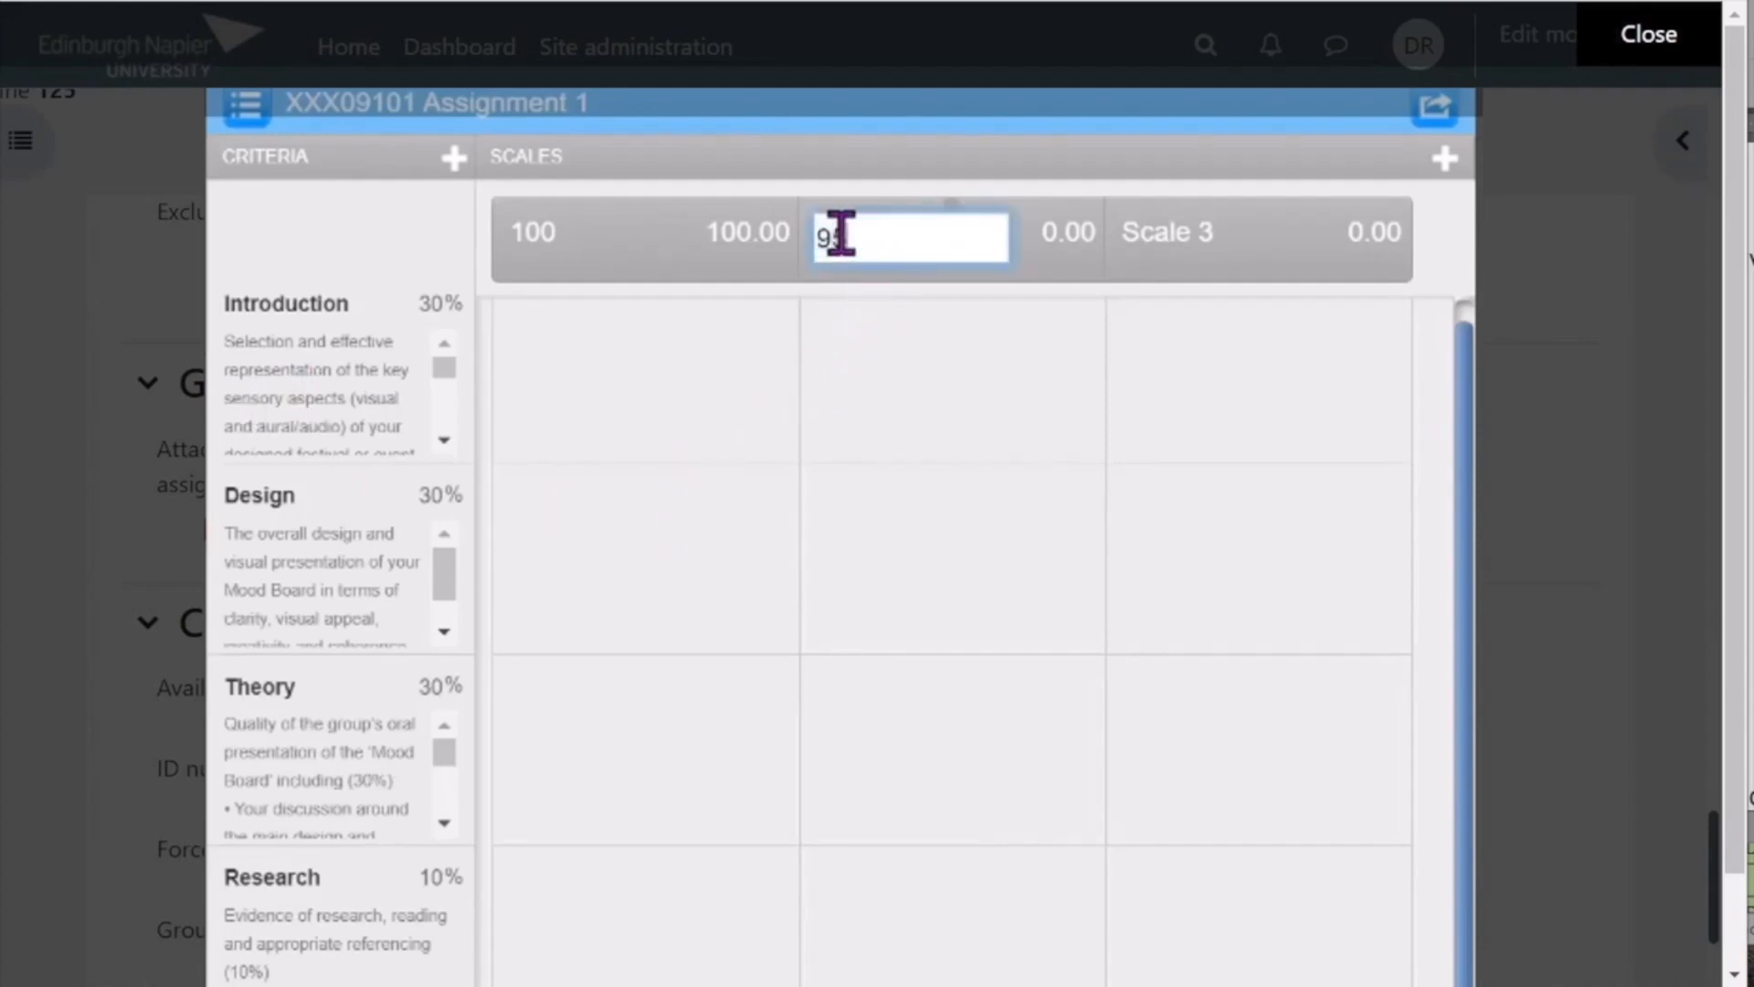
click(1051, 233)
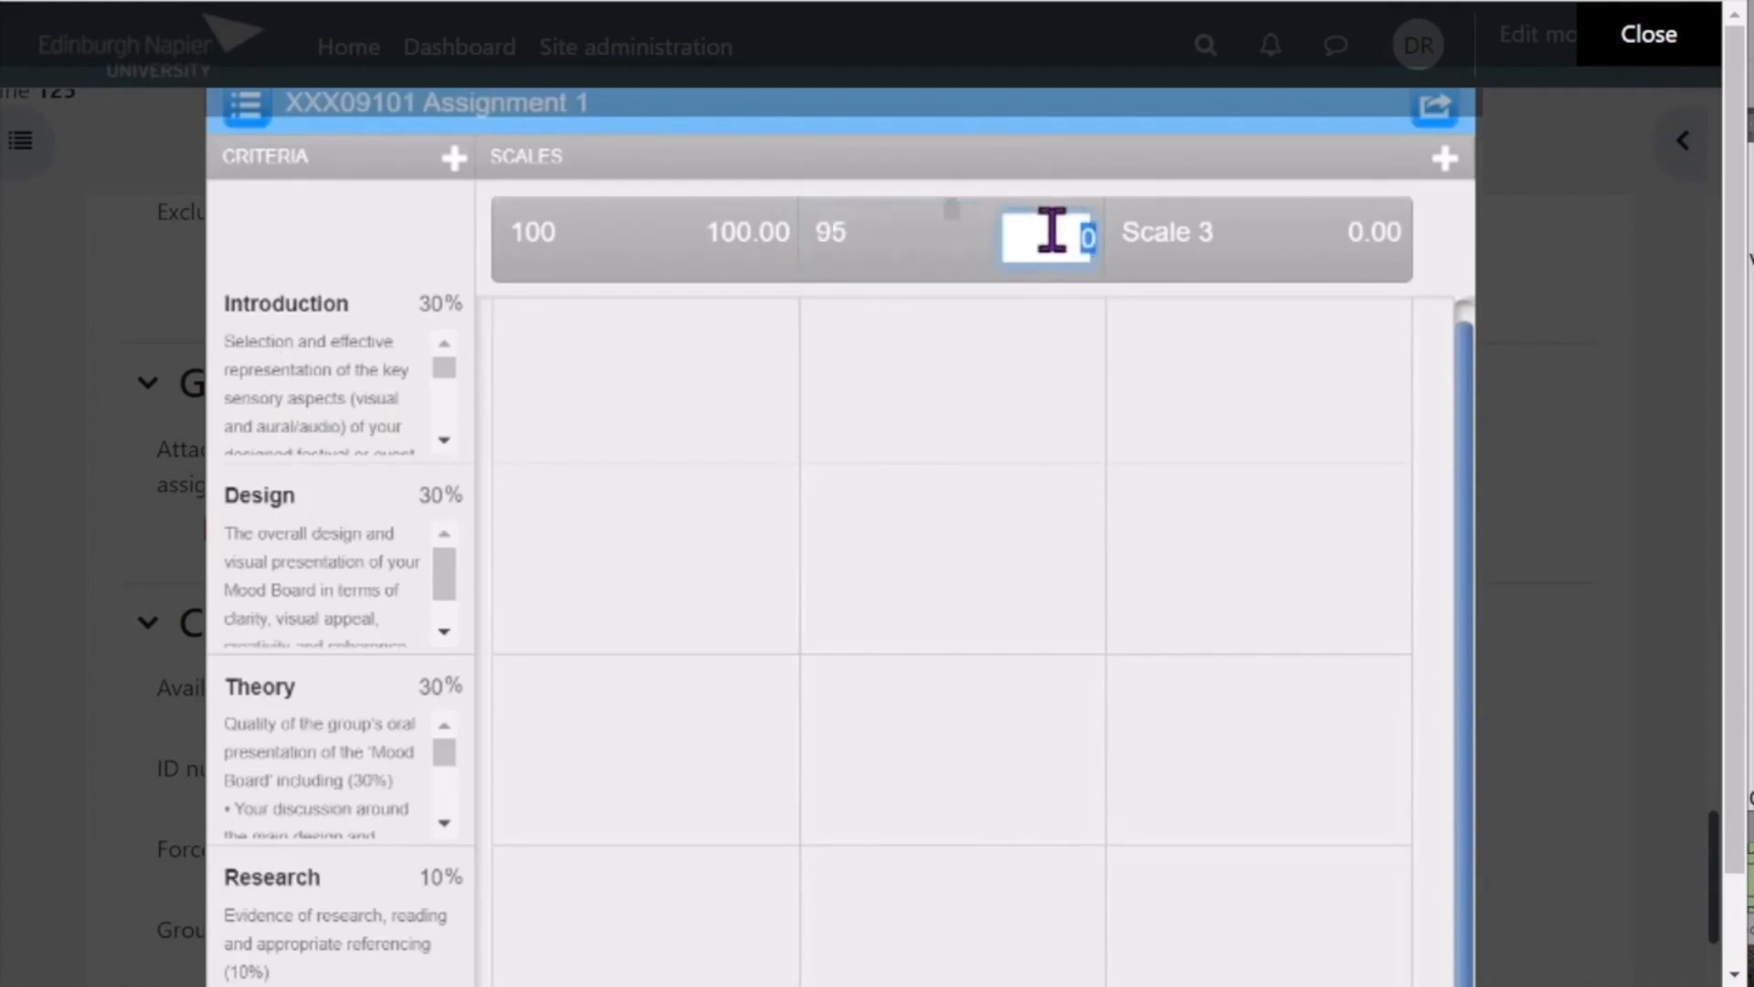
text(95)
Title the rubric's third scale 90 and give it a value of 90.
click(1218, 235)
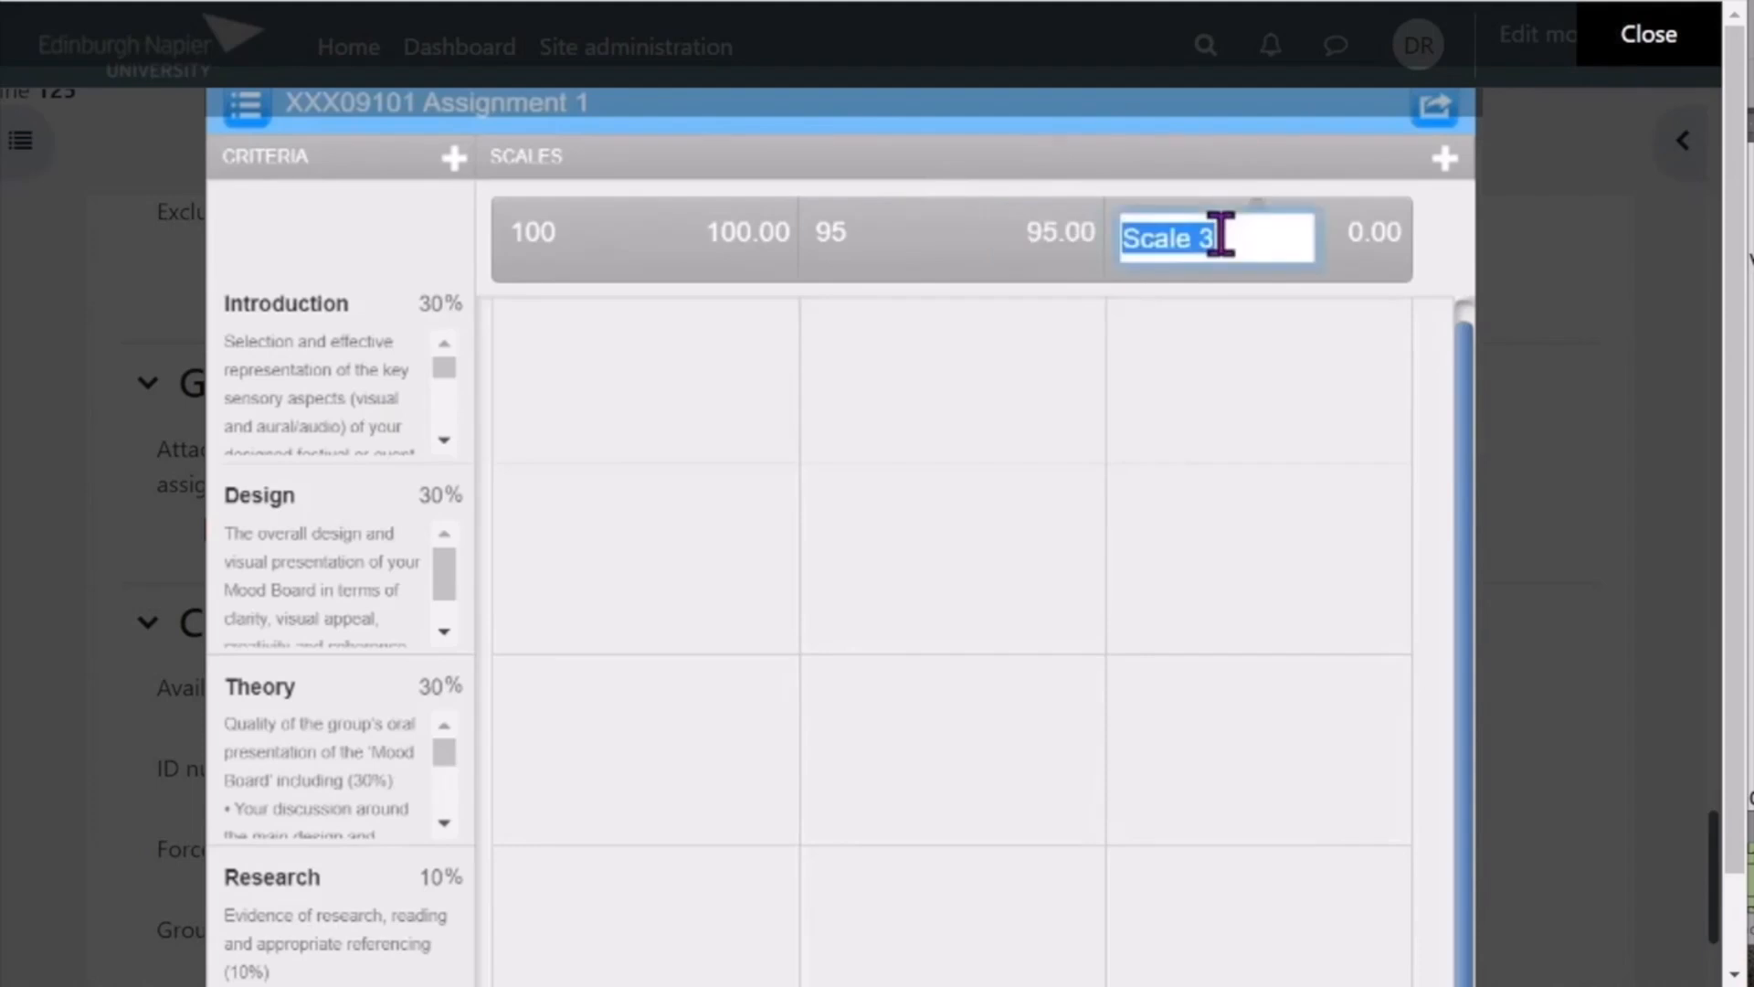
text(90)
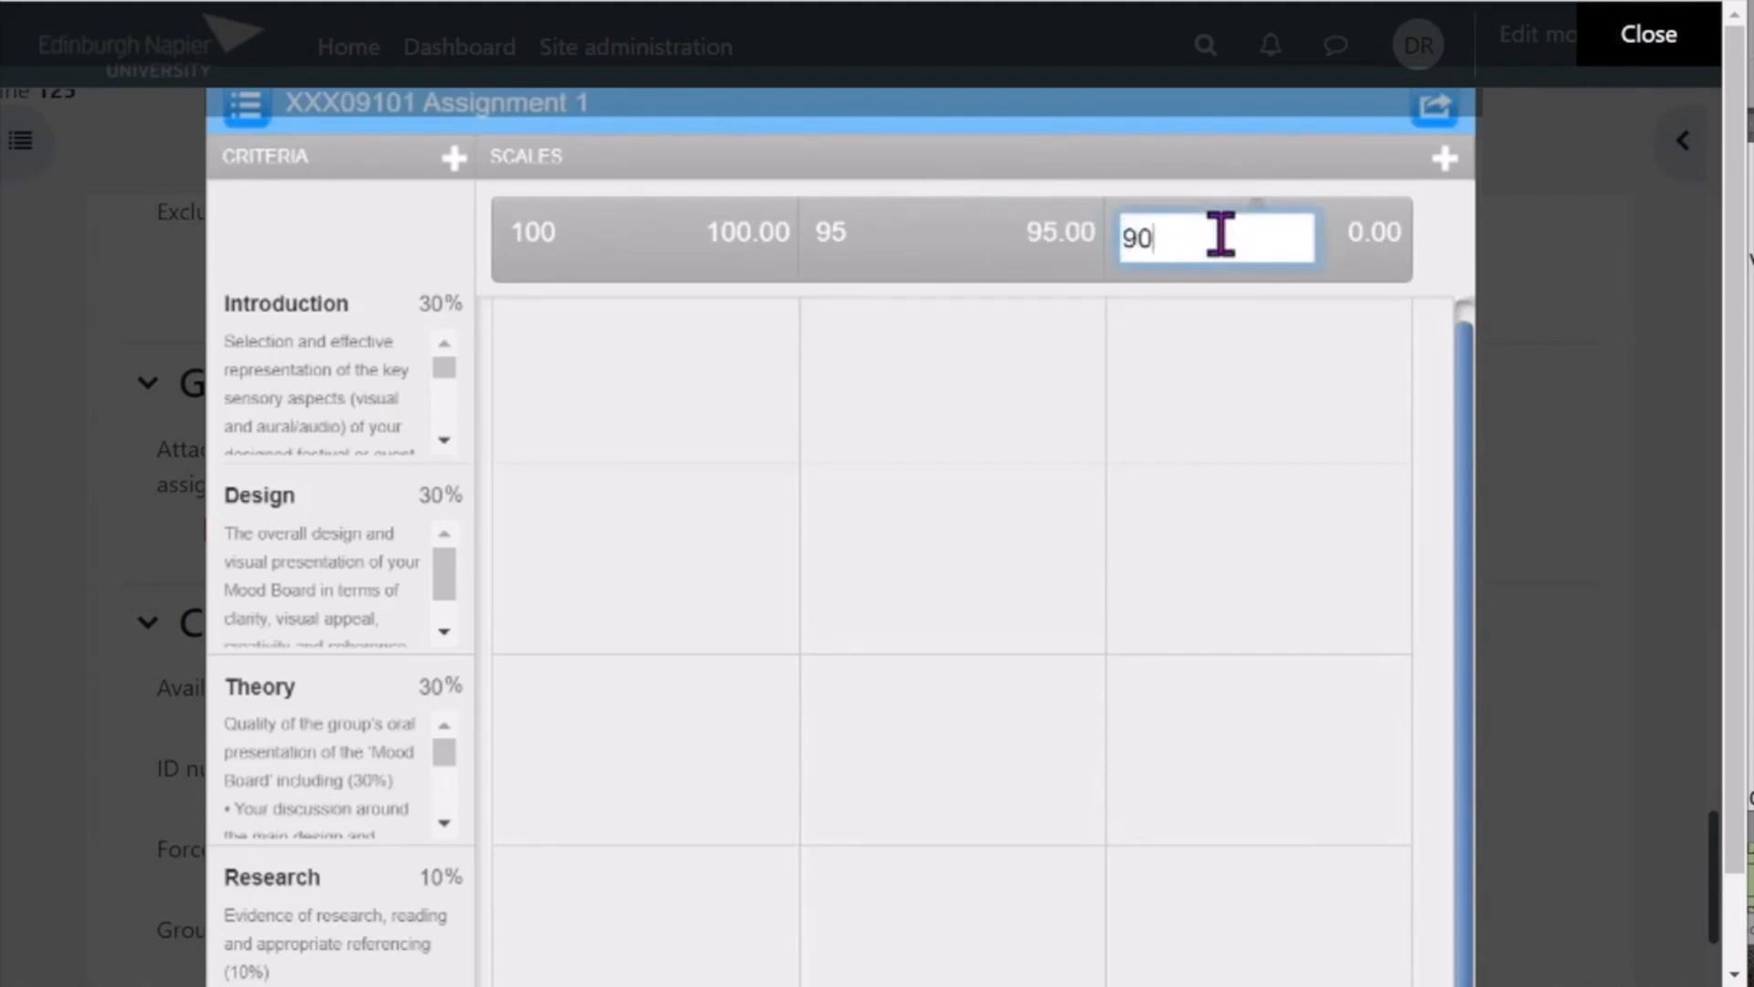
click(1356, 240)
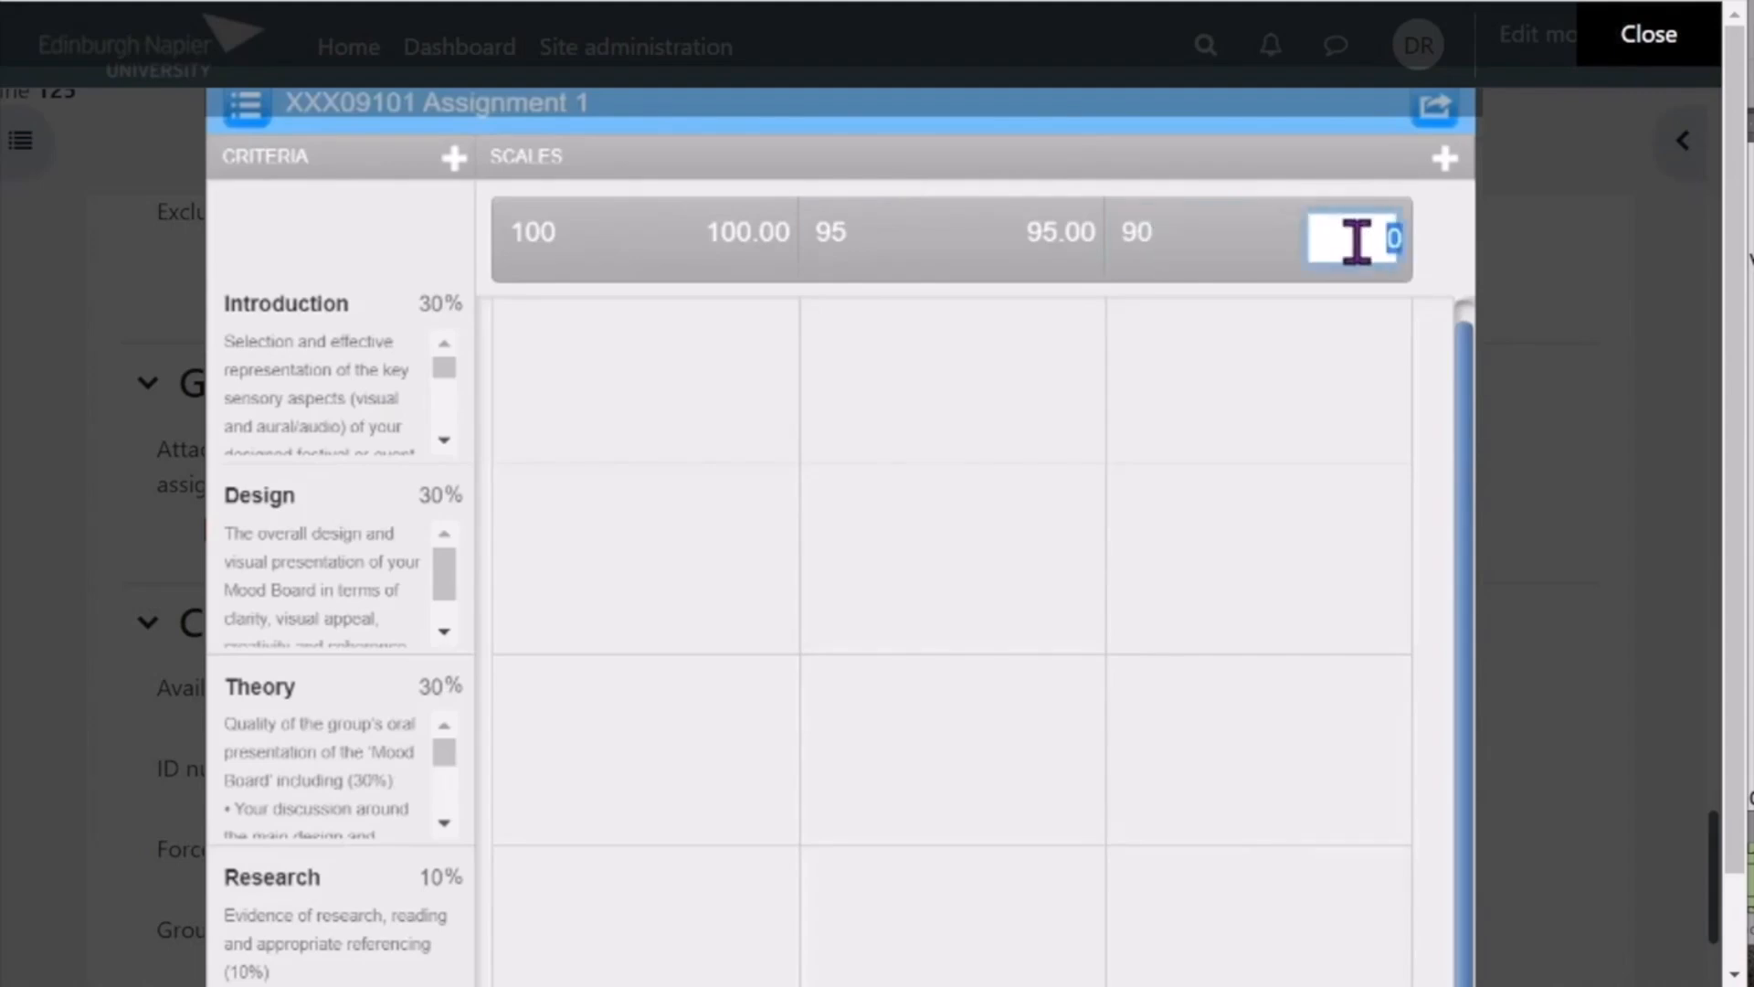
text(90)
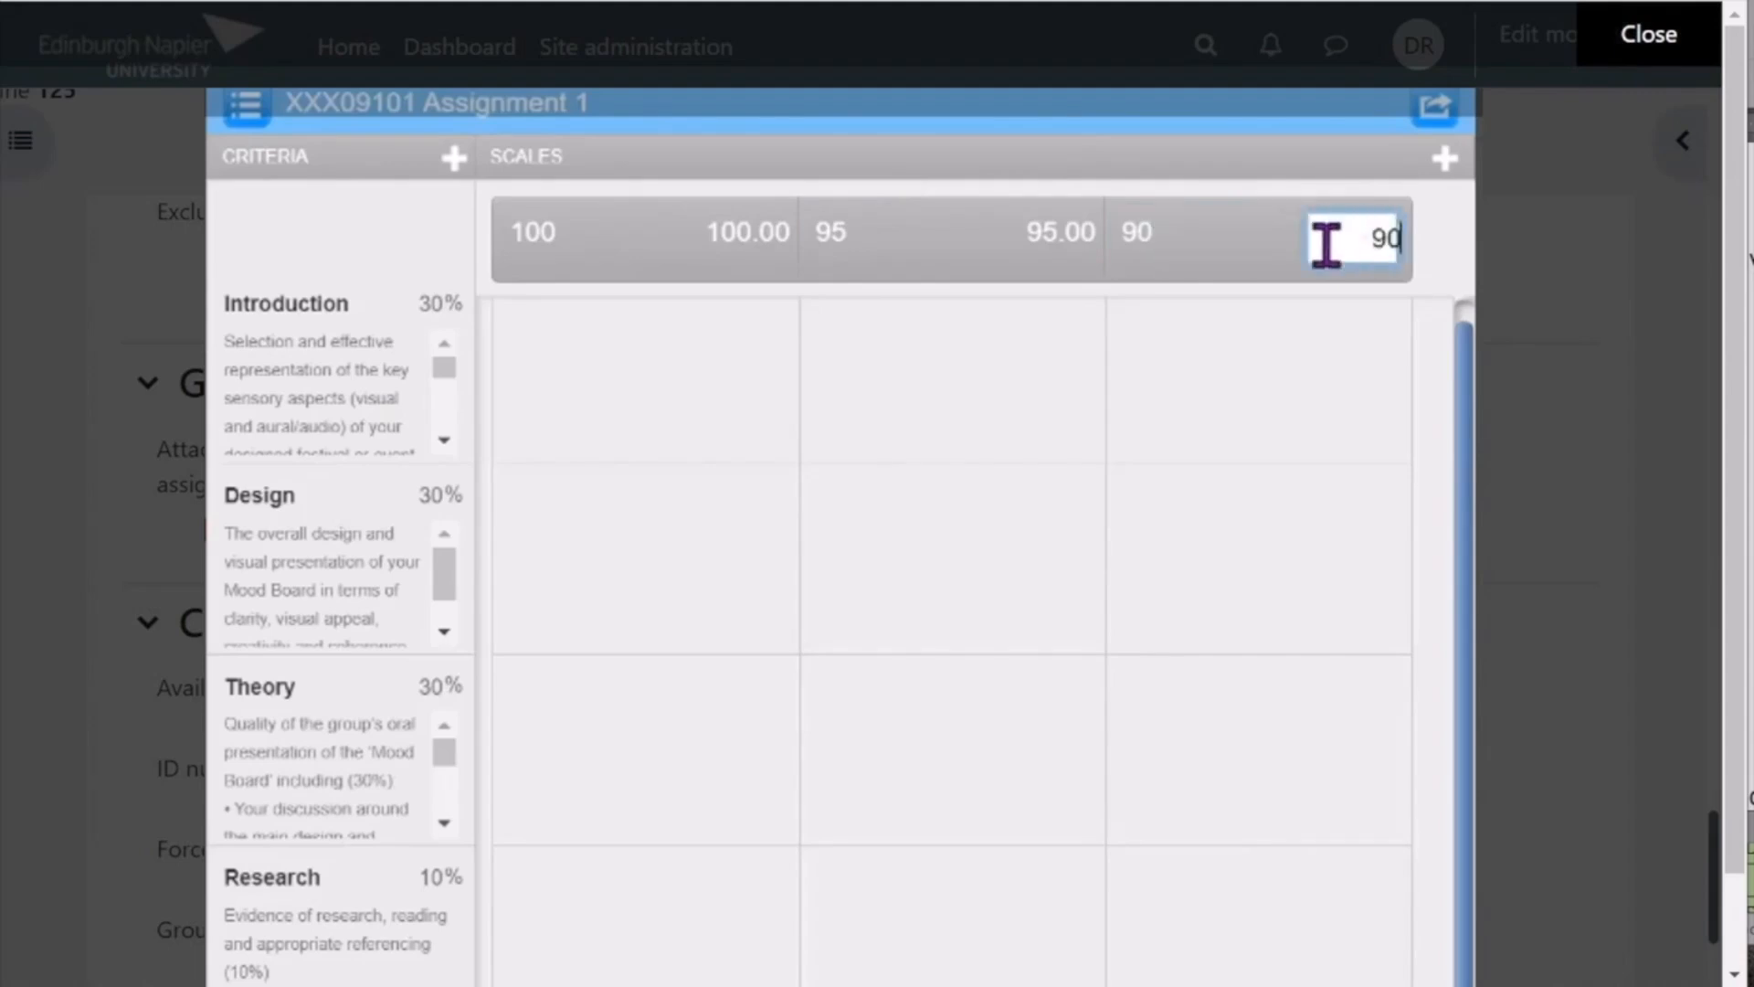
click(1254, 391)
click(1254, 391)
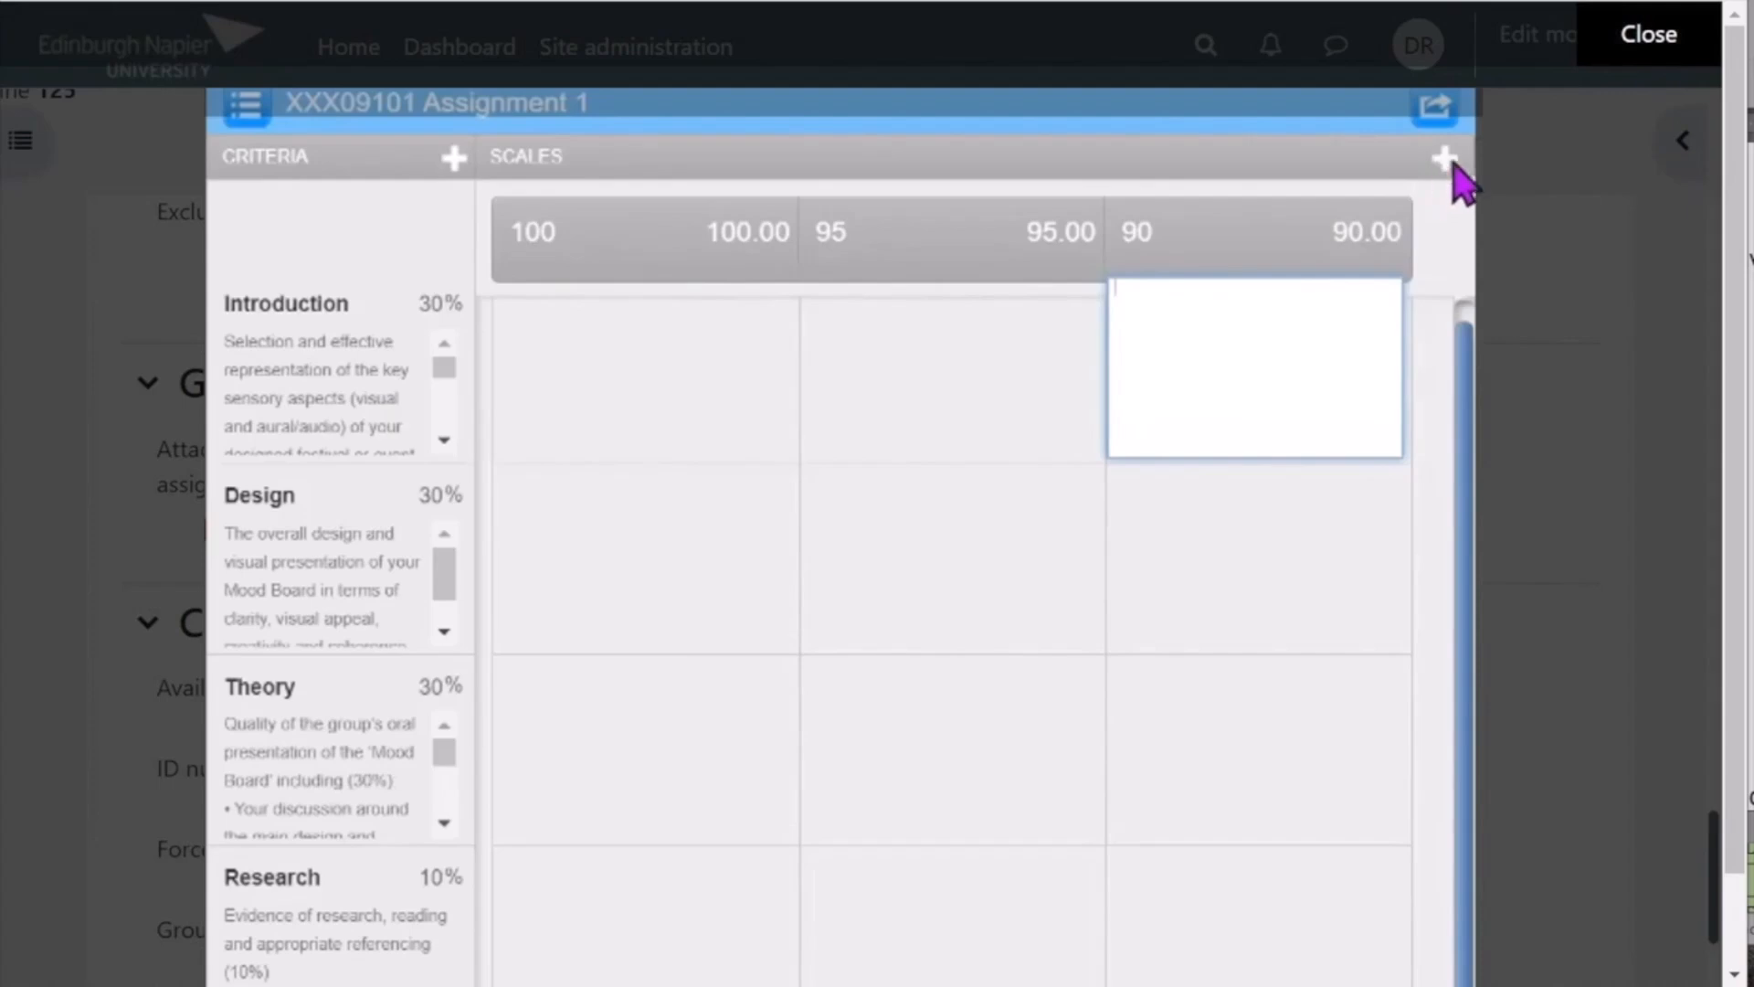
Add a fourth scale to the rubric, titled 85 with a value of 85.
click(1447, 161)
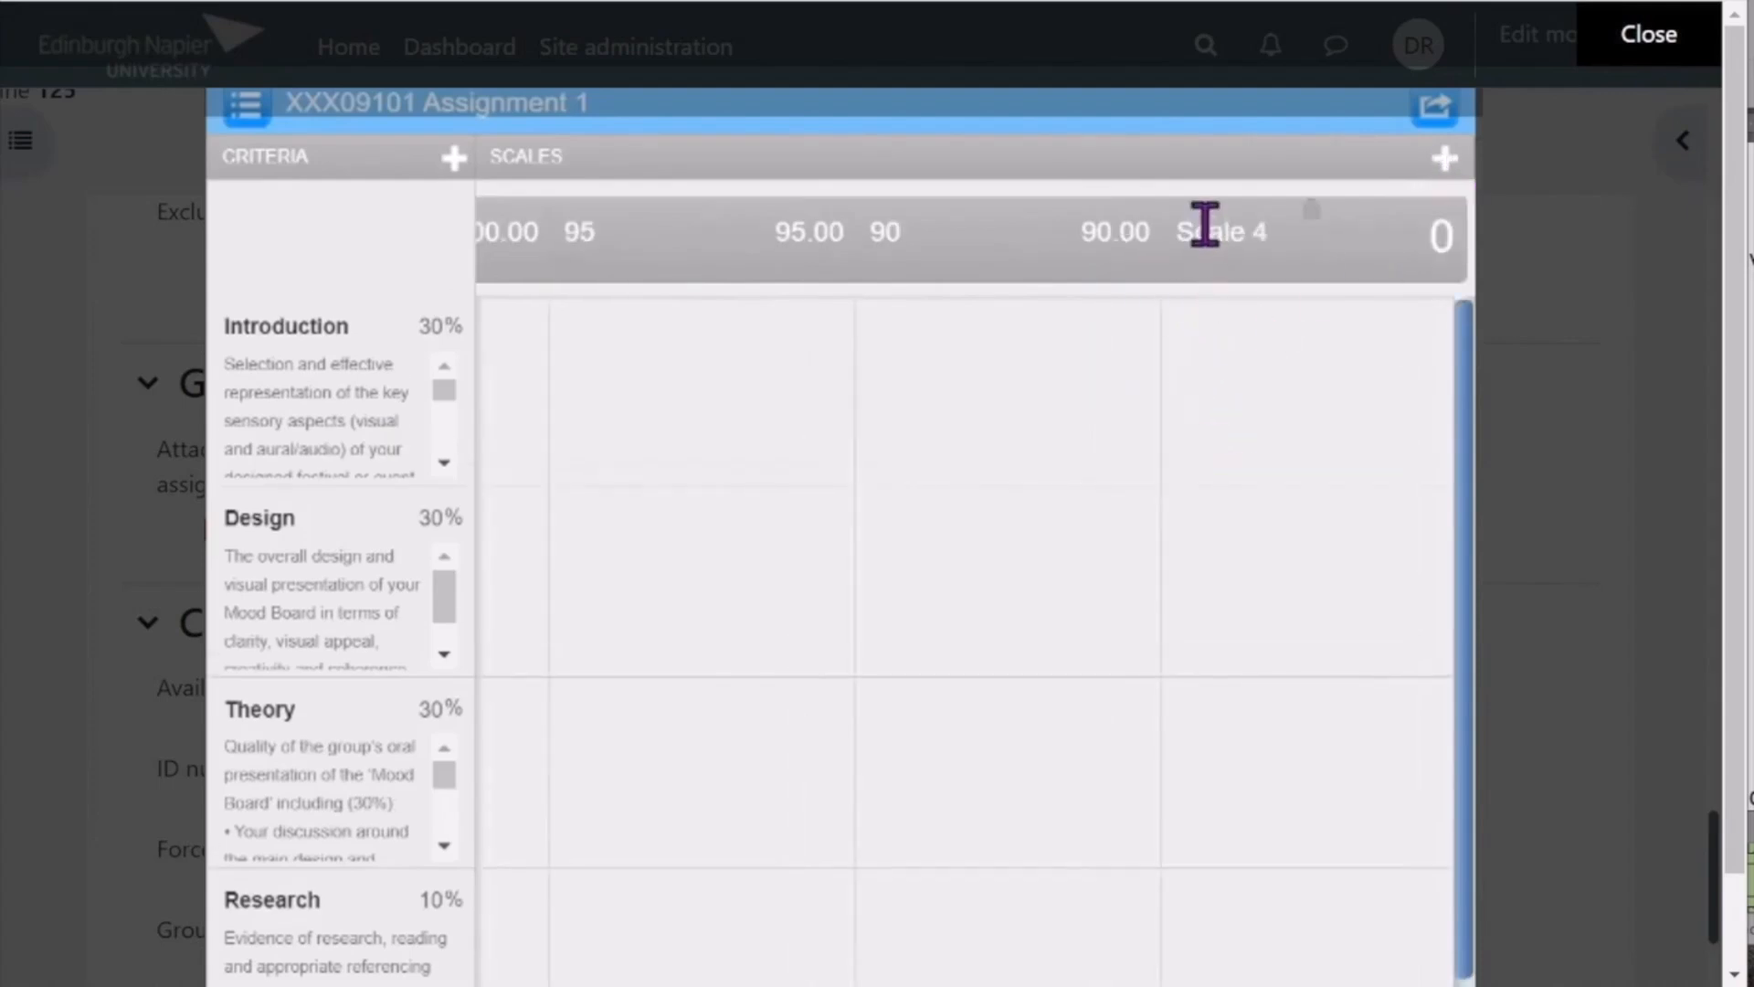
click(1205, 227)
text(85)
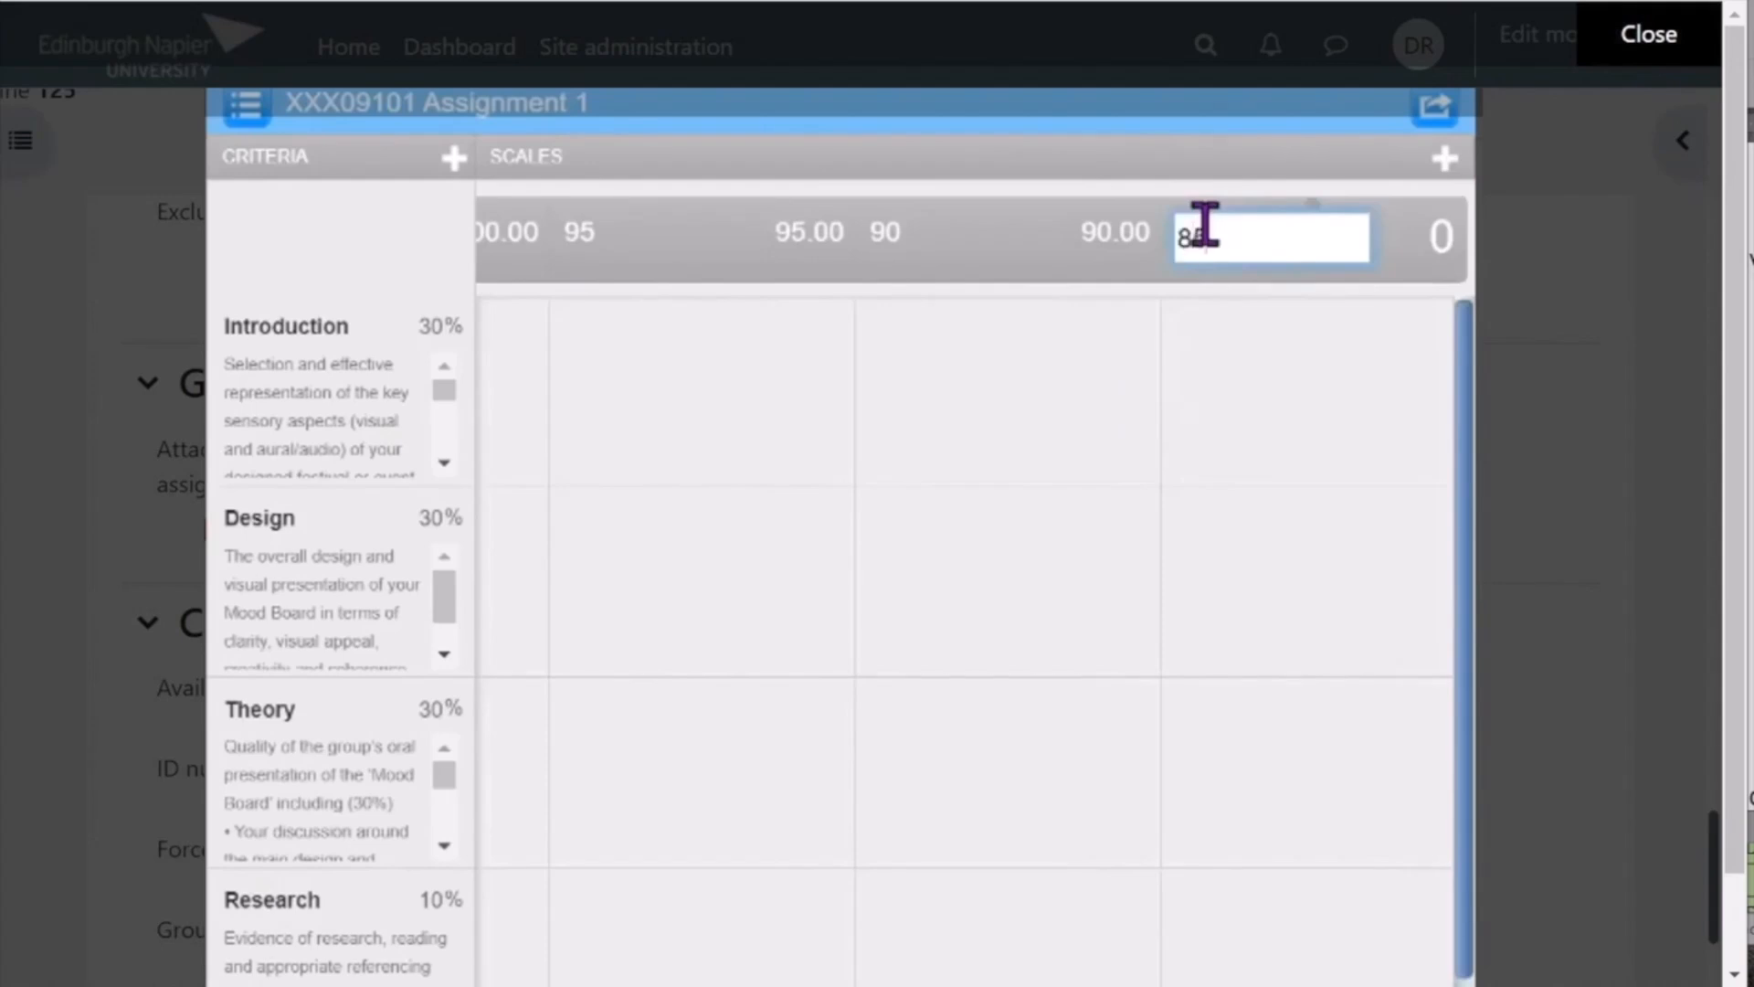
click(1420, 235)
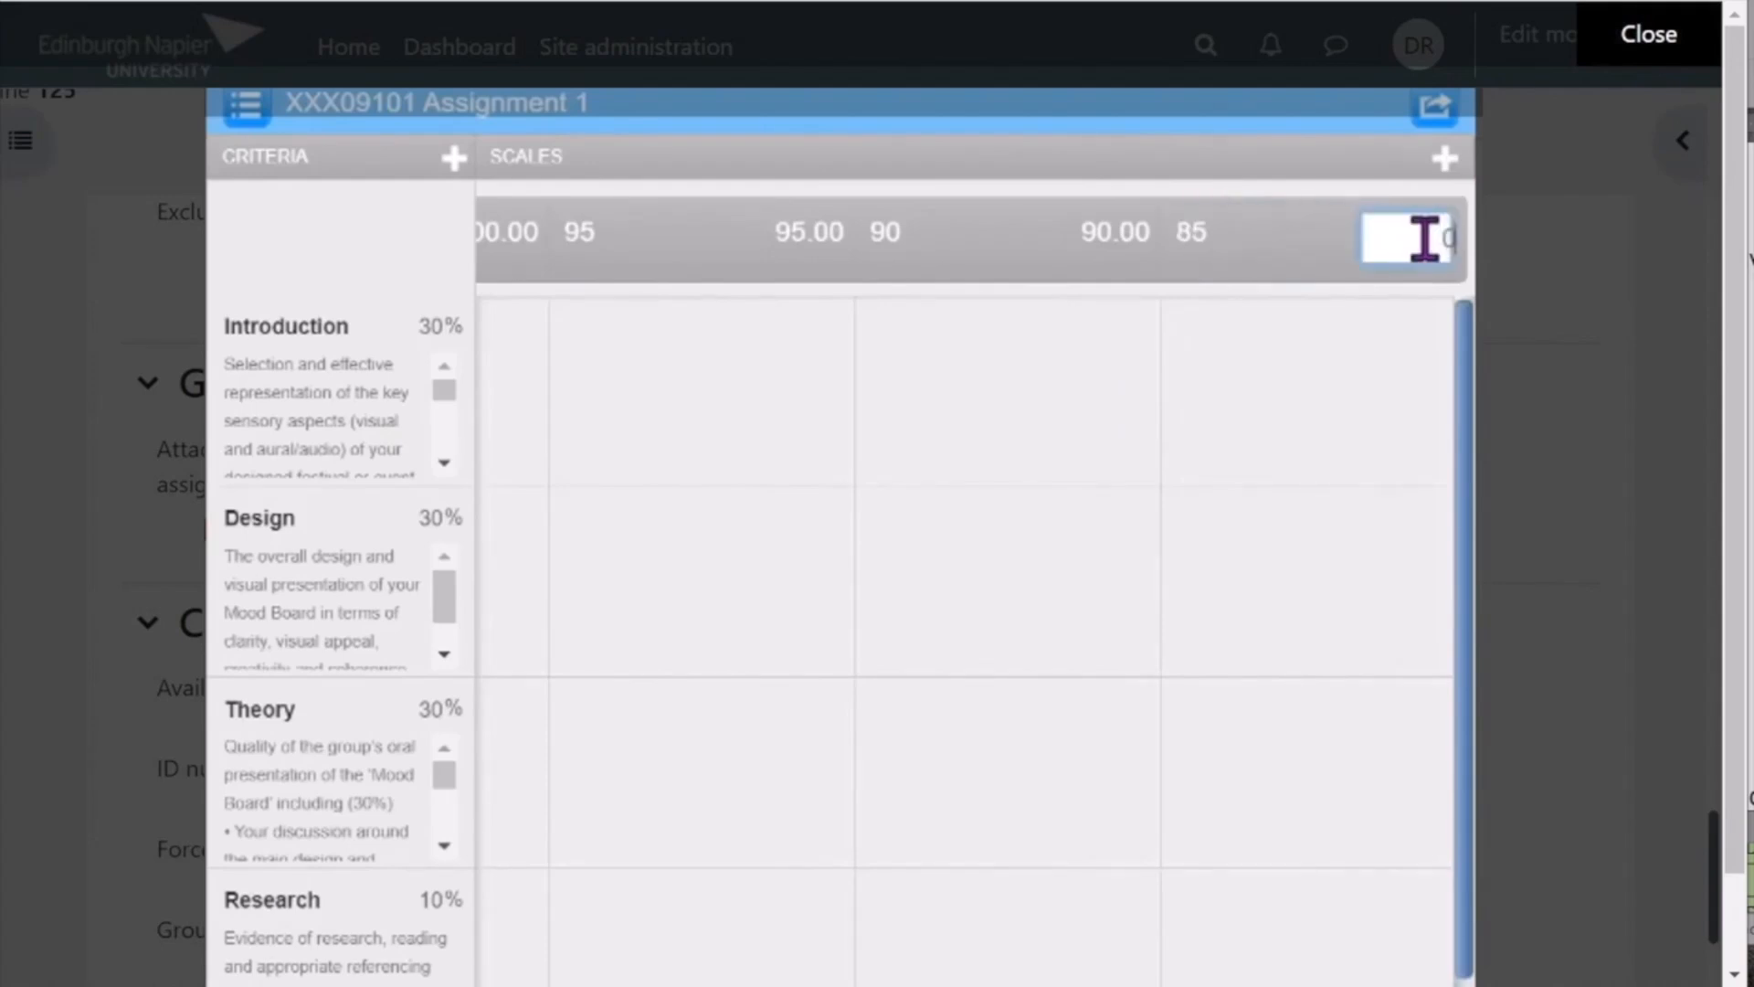
text(85)
click(1355, 457)
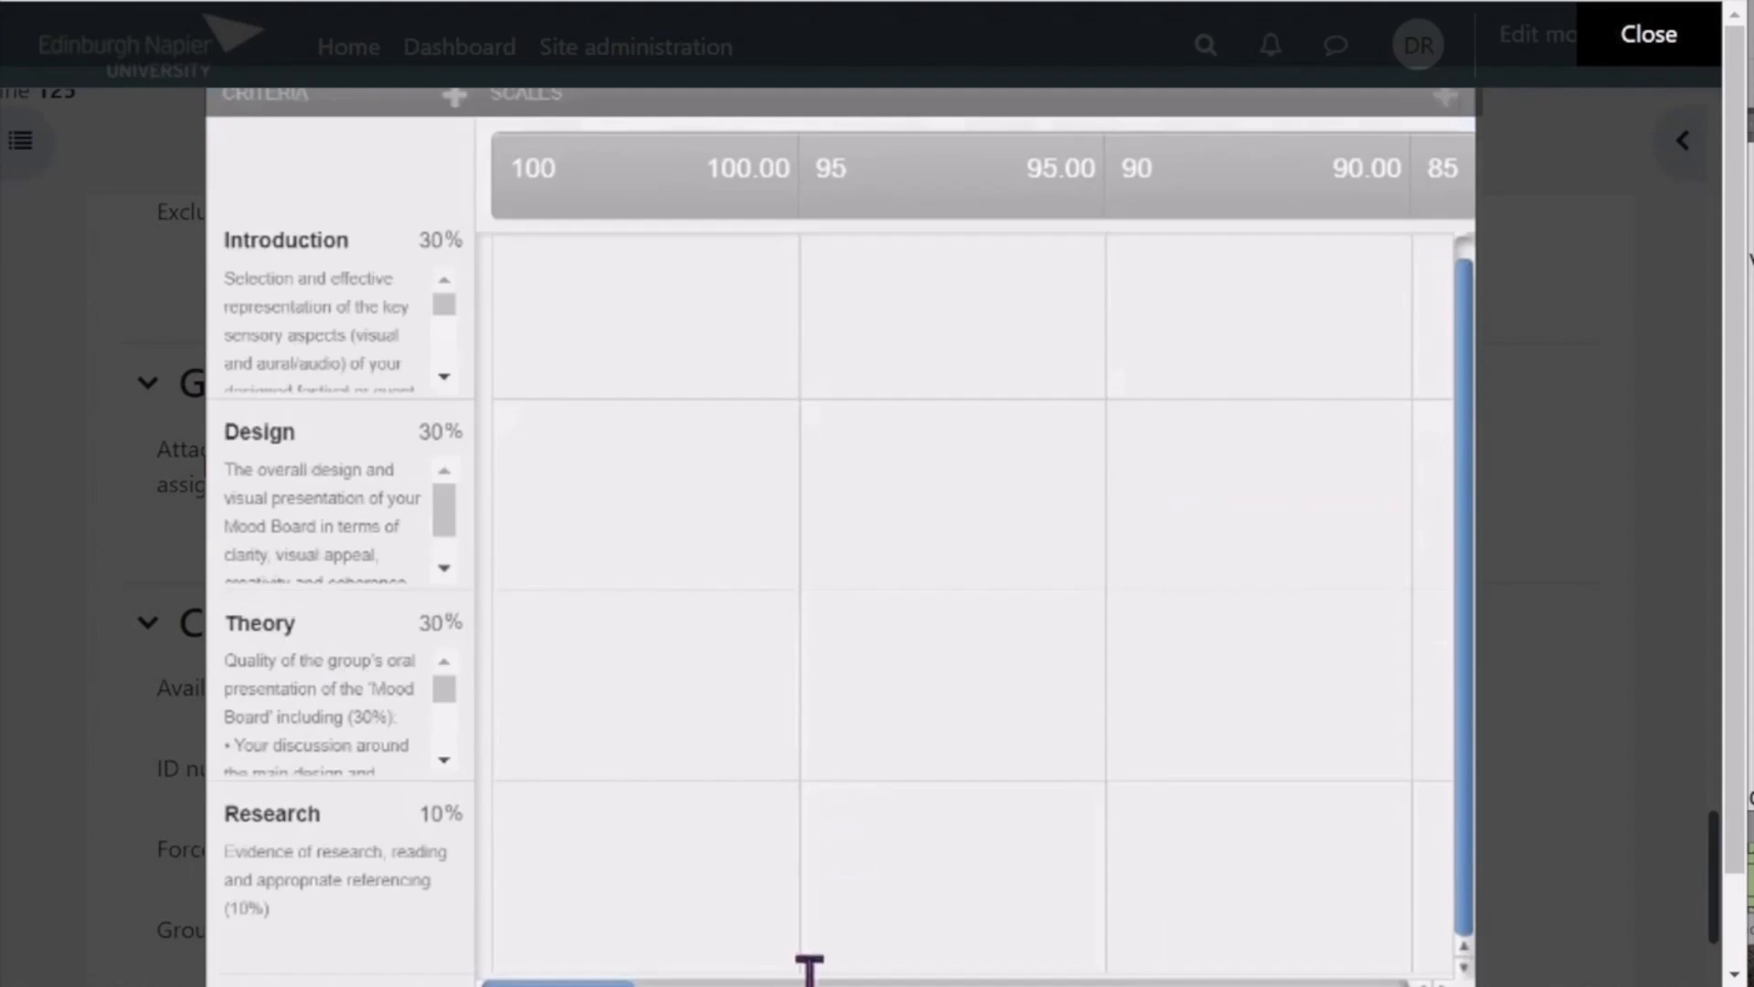
mouse_move(558, 984)
mouse_down()
mouse_move(1336, 984)
mouse_move(534, 984)
mouse_up()
scroll(1294, 941, down, 1)
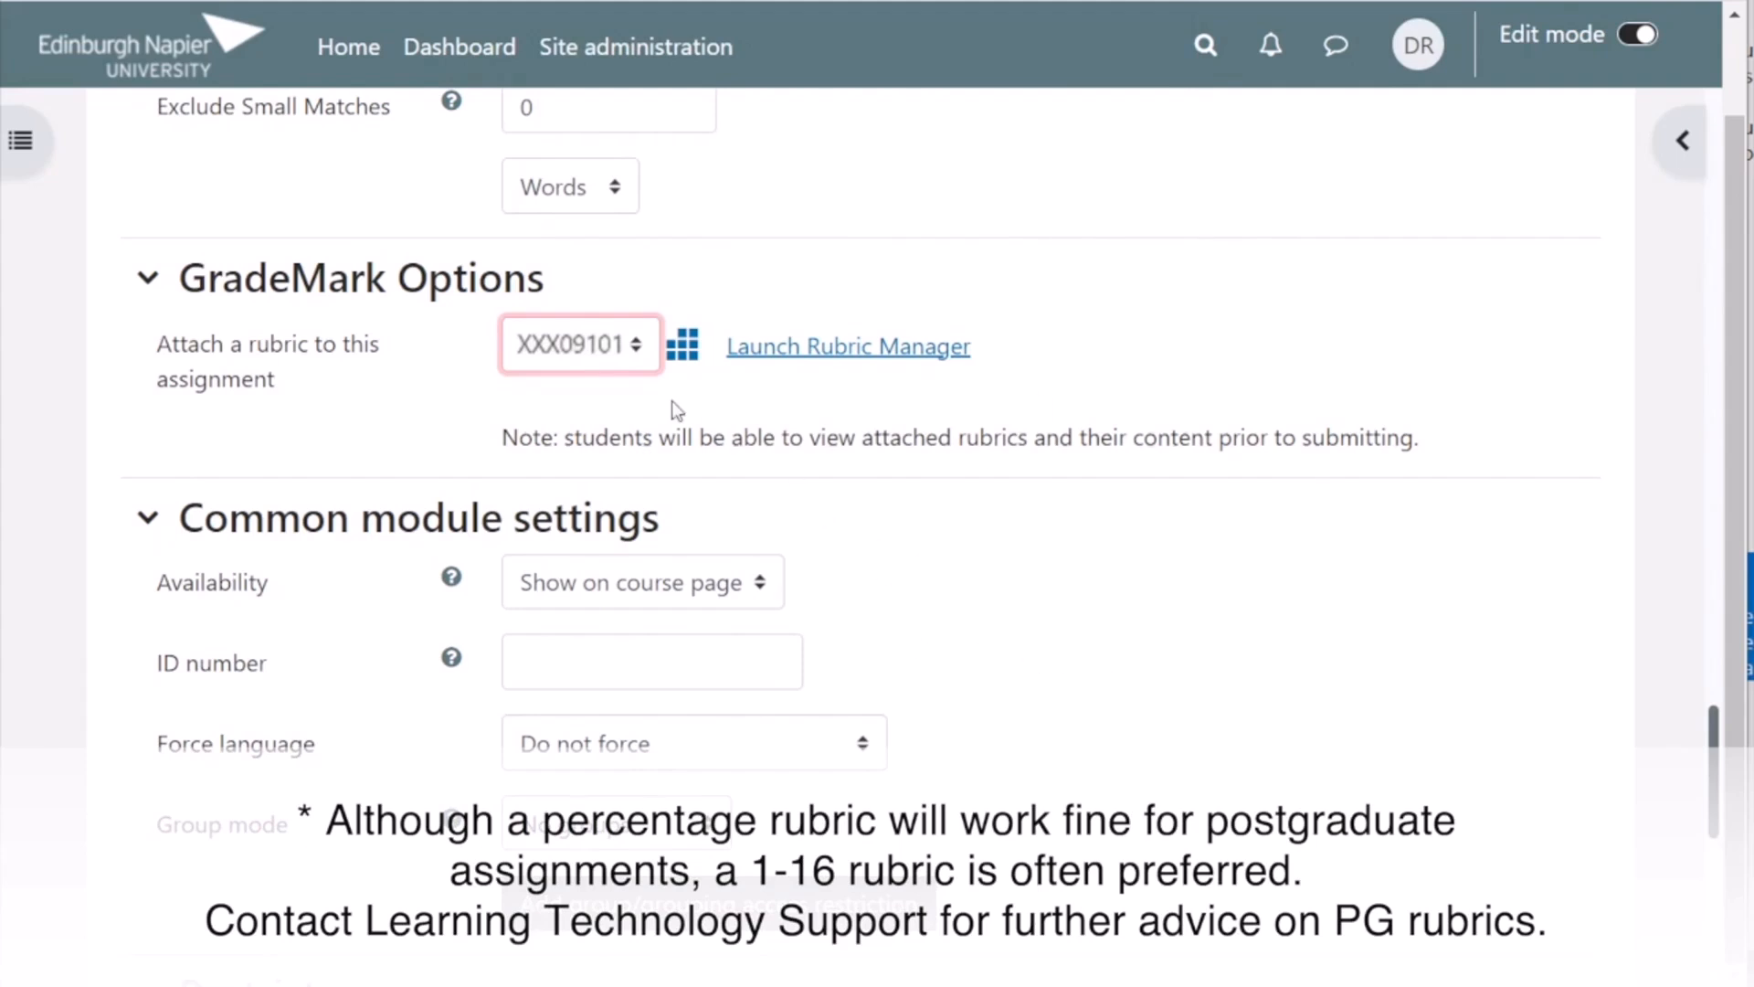
Save the Market Report assignment settings and display the activity.
scroll(1189, 621, down, 10)
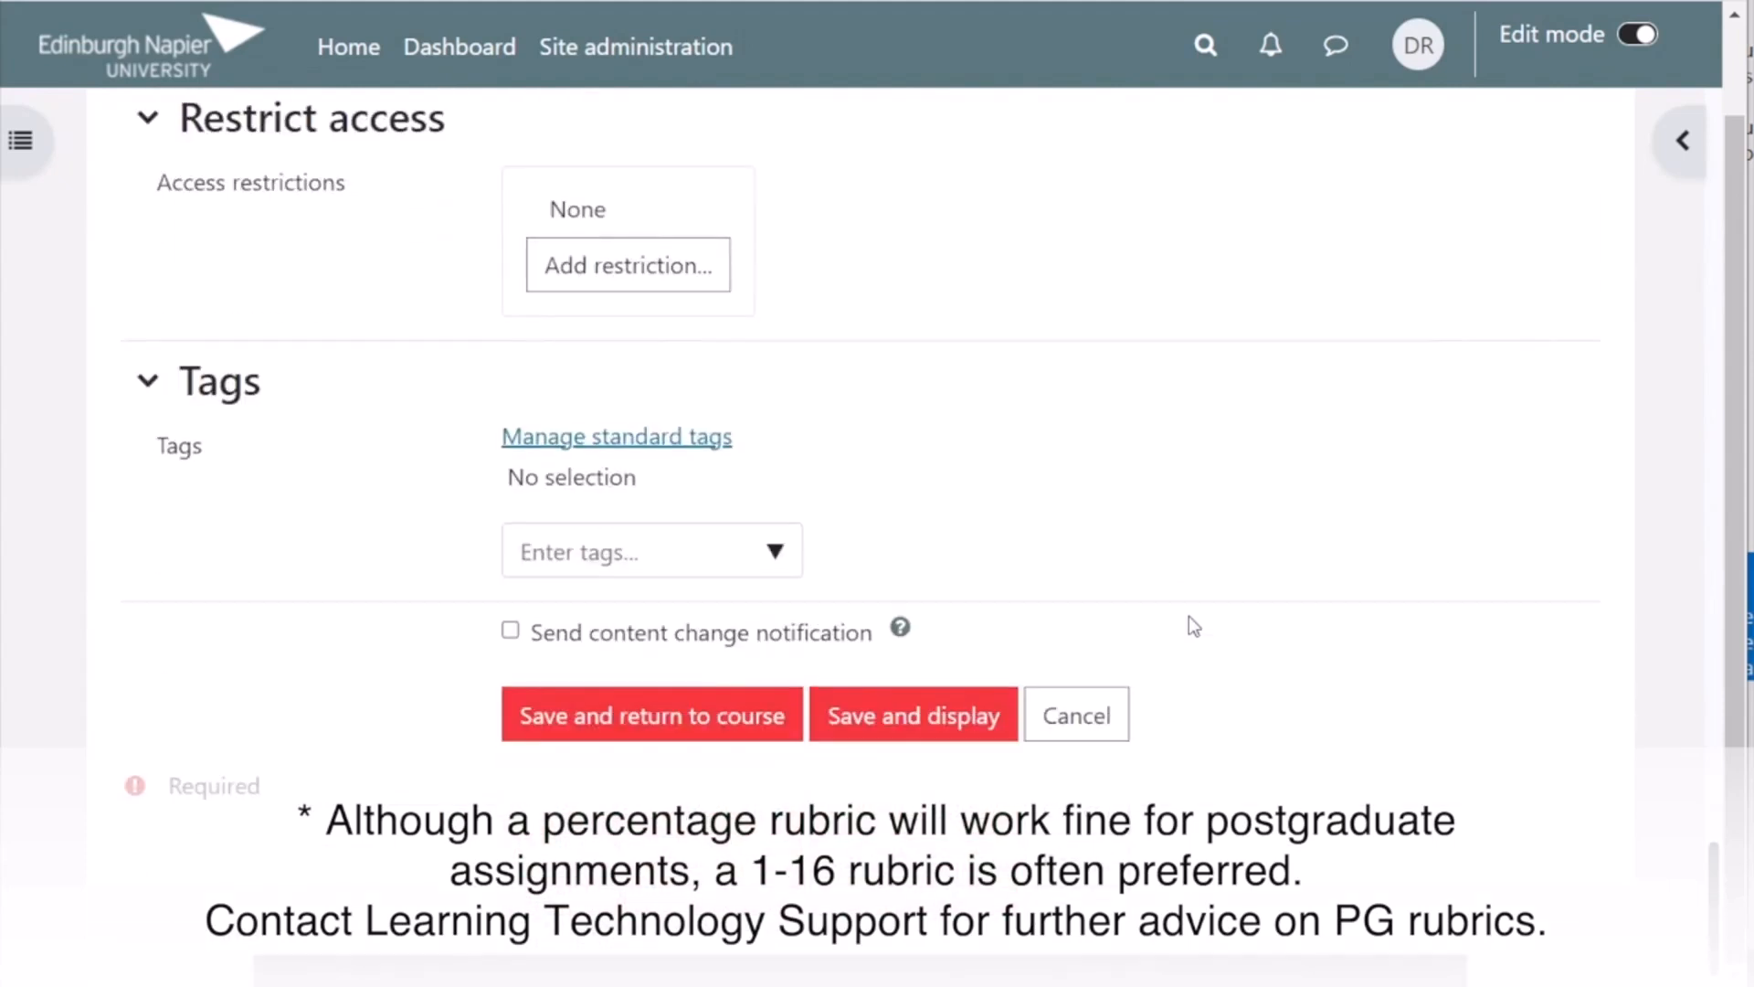
click(915, 725)
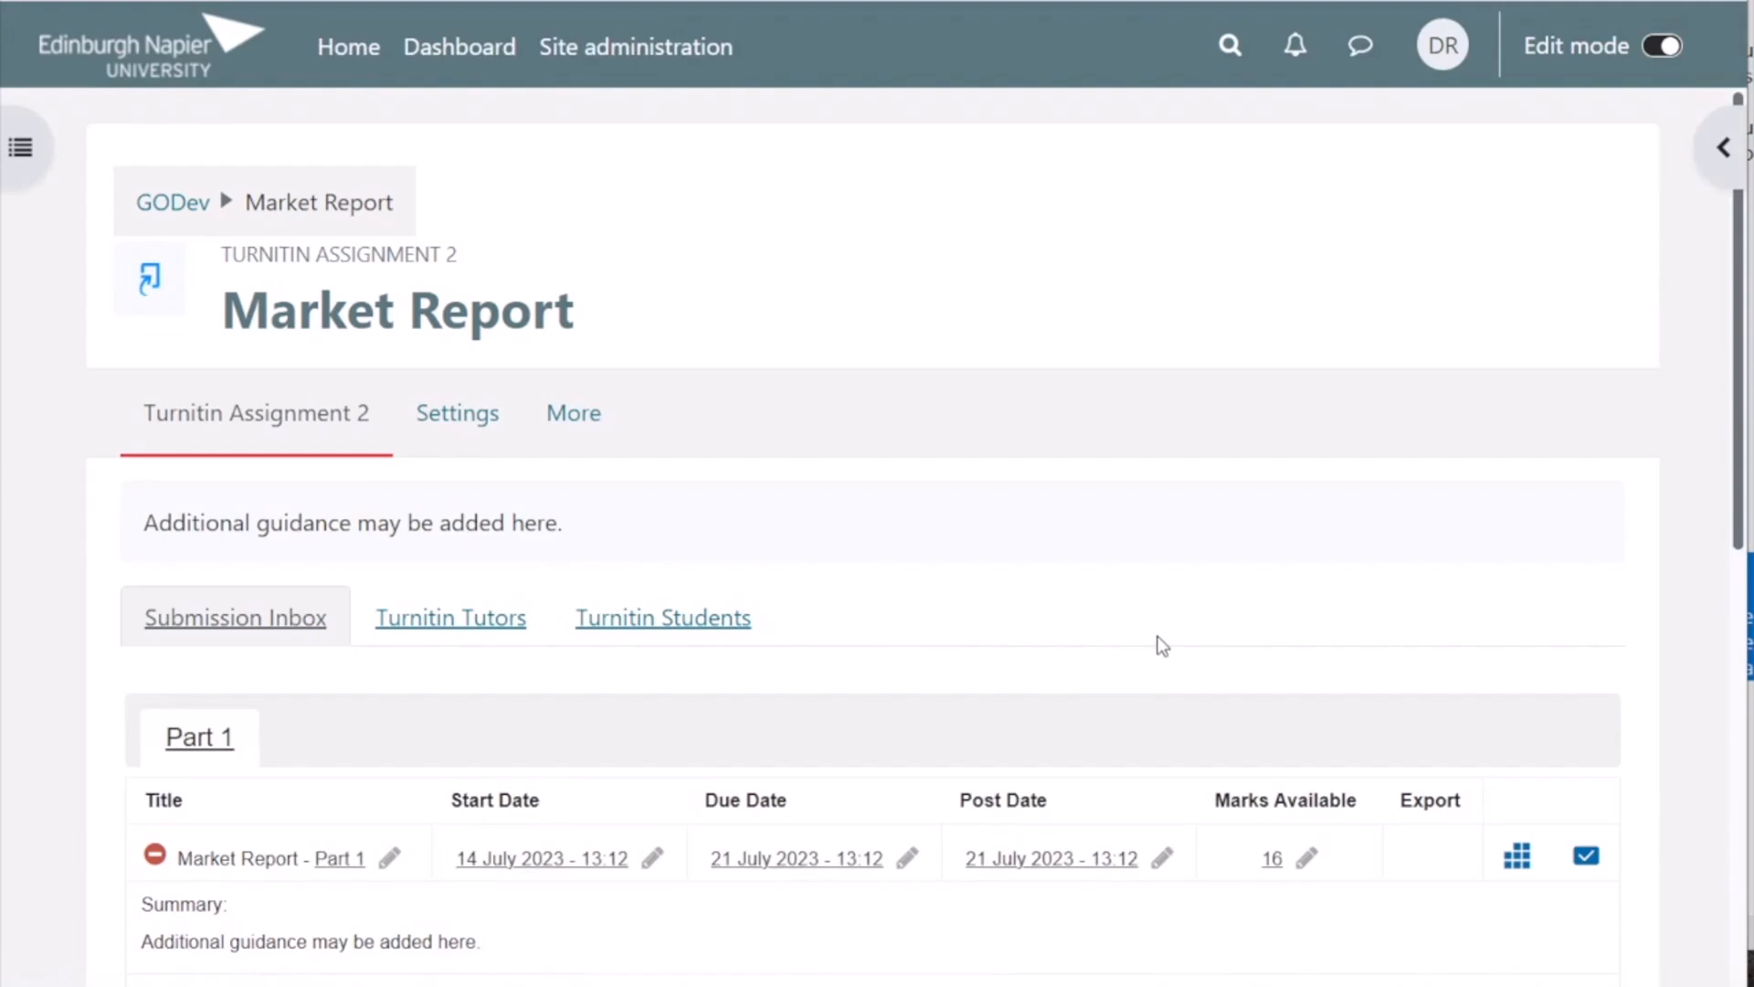
Open the Grading Template submission for marking and show its rubric with an enlarged criteria area.
scroll(1158, 646, down, 3)
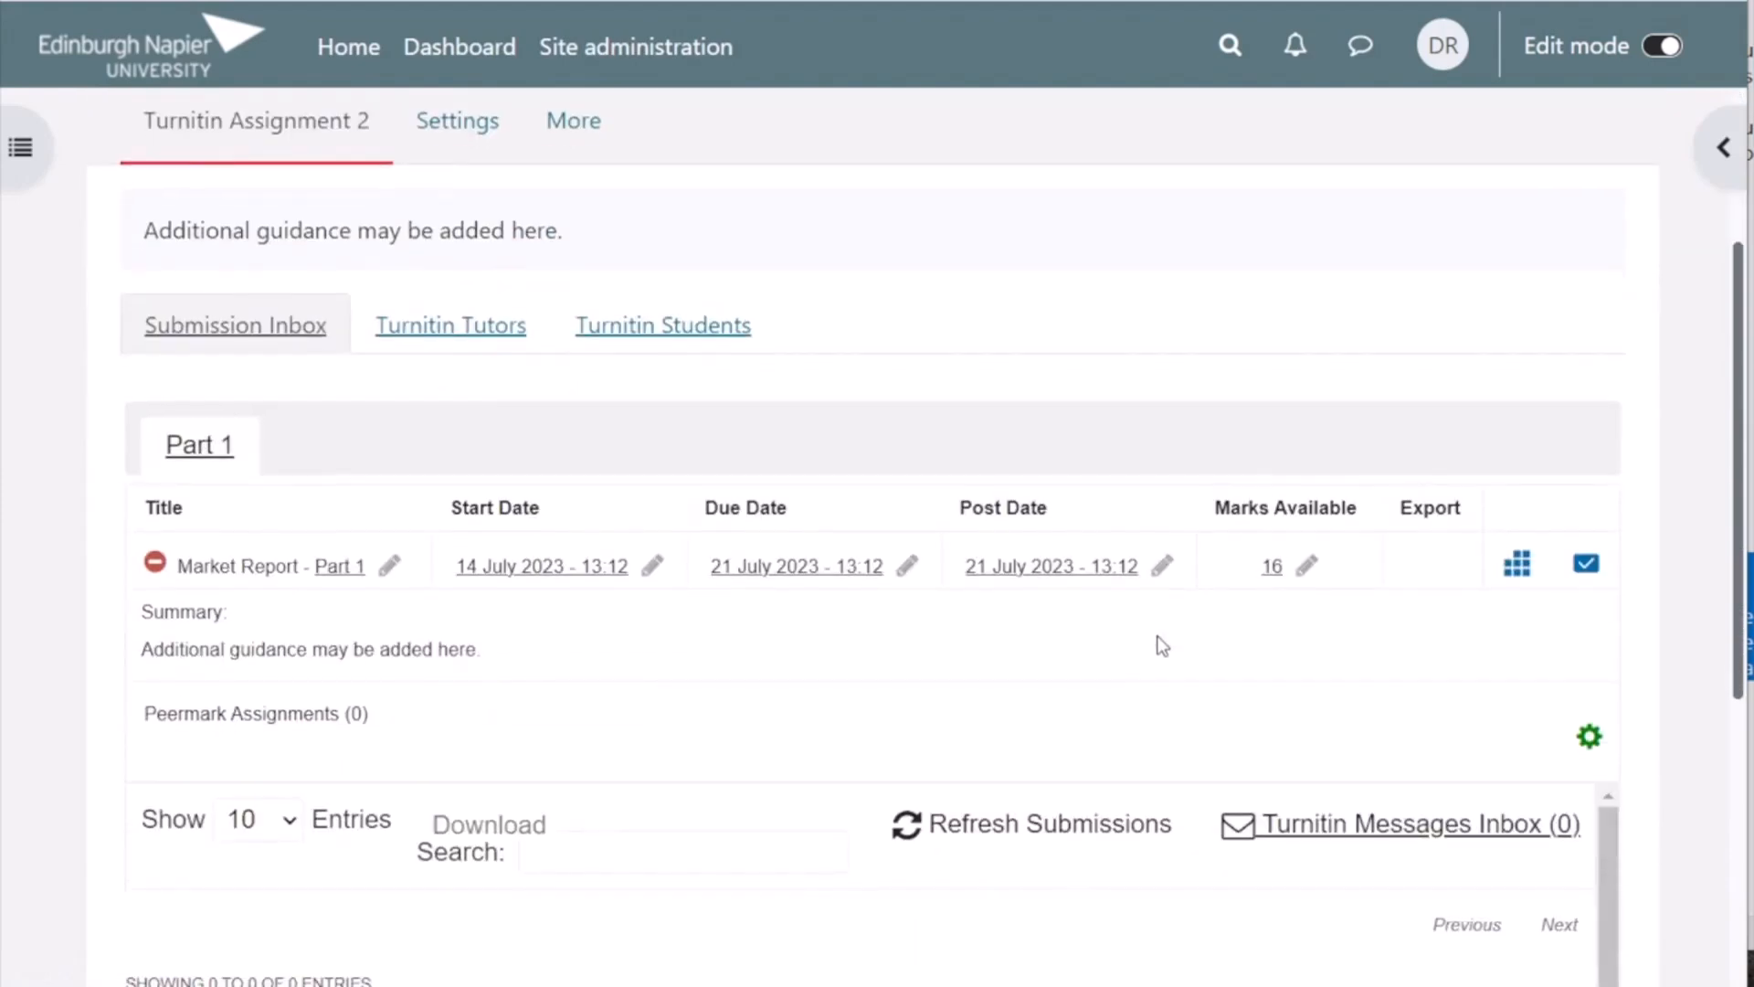
scroll(1158, 646, down, 1)
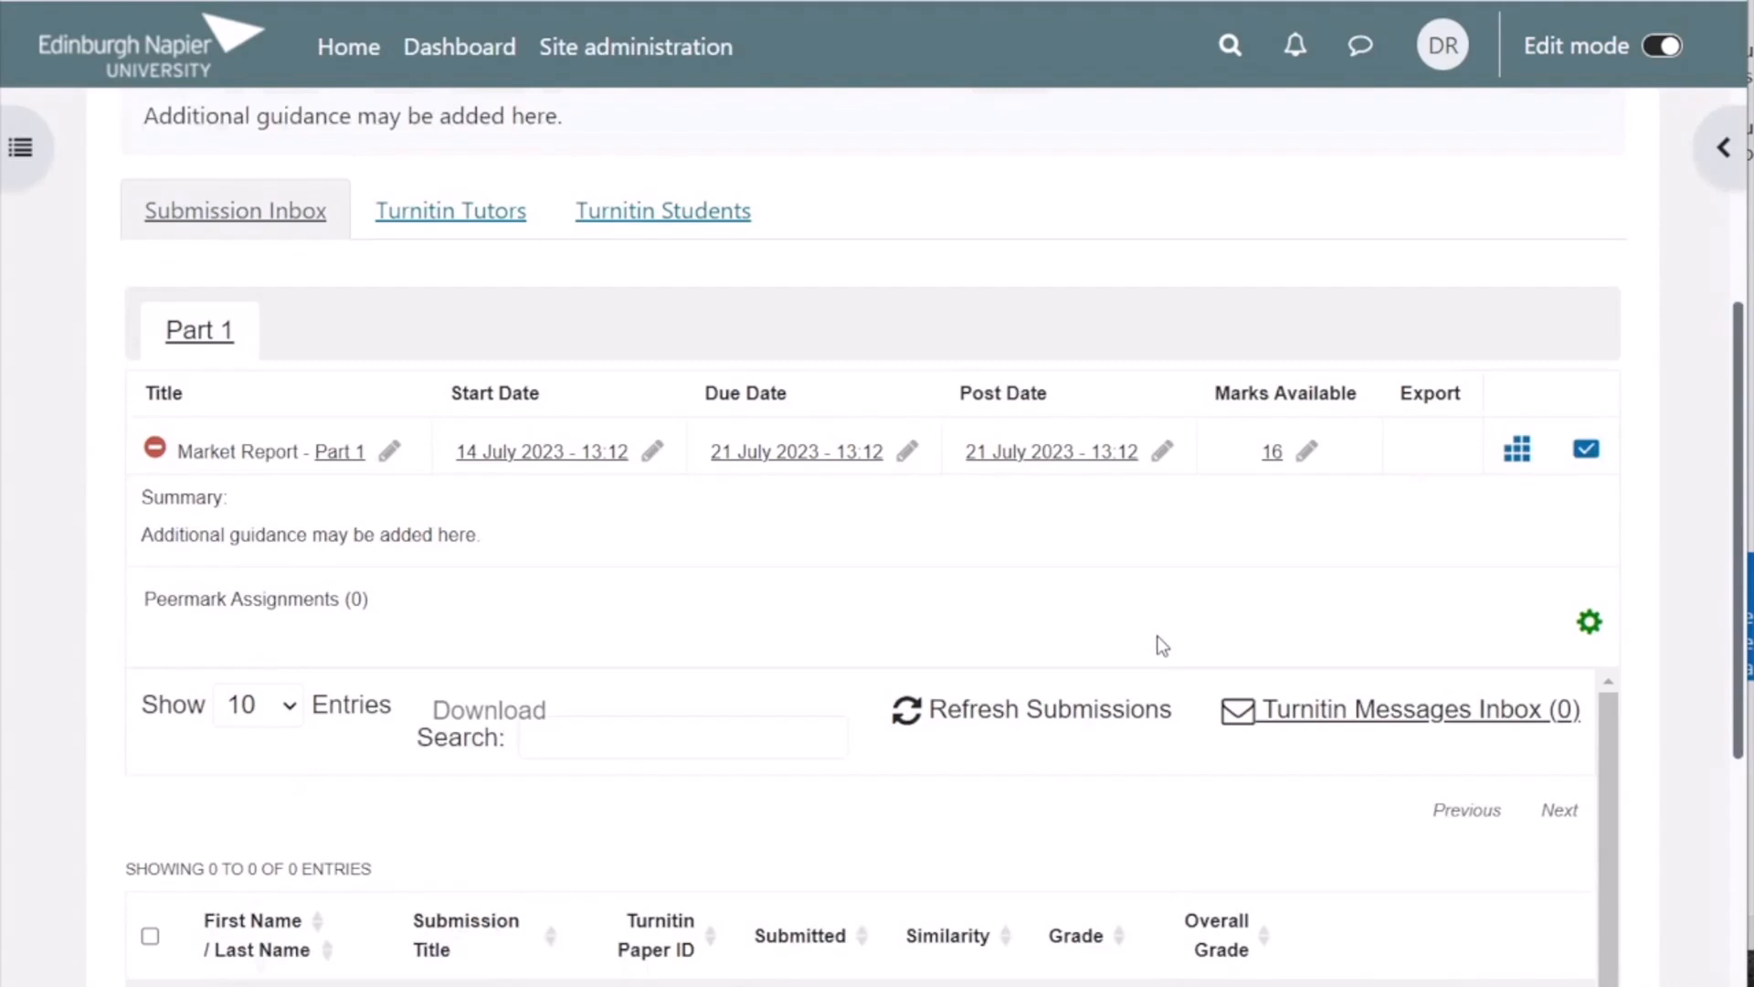
scroll(1058, 738, down, 1)
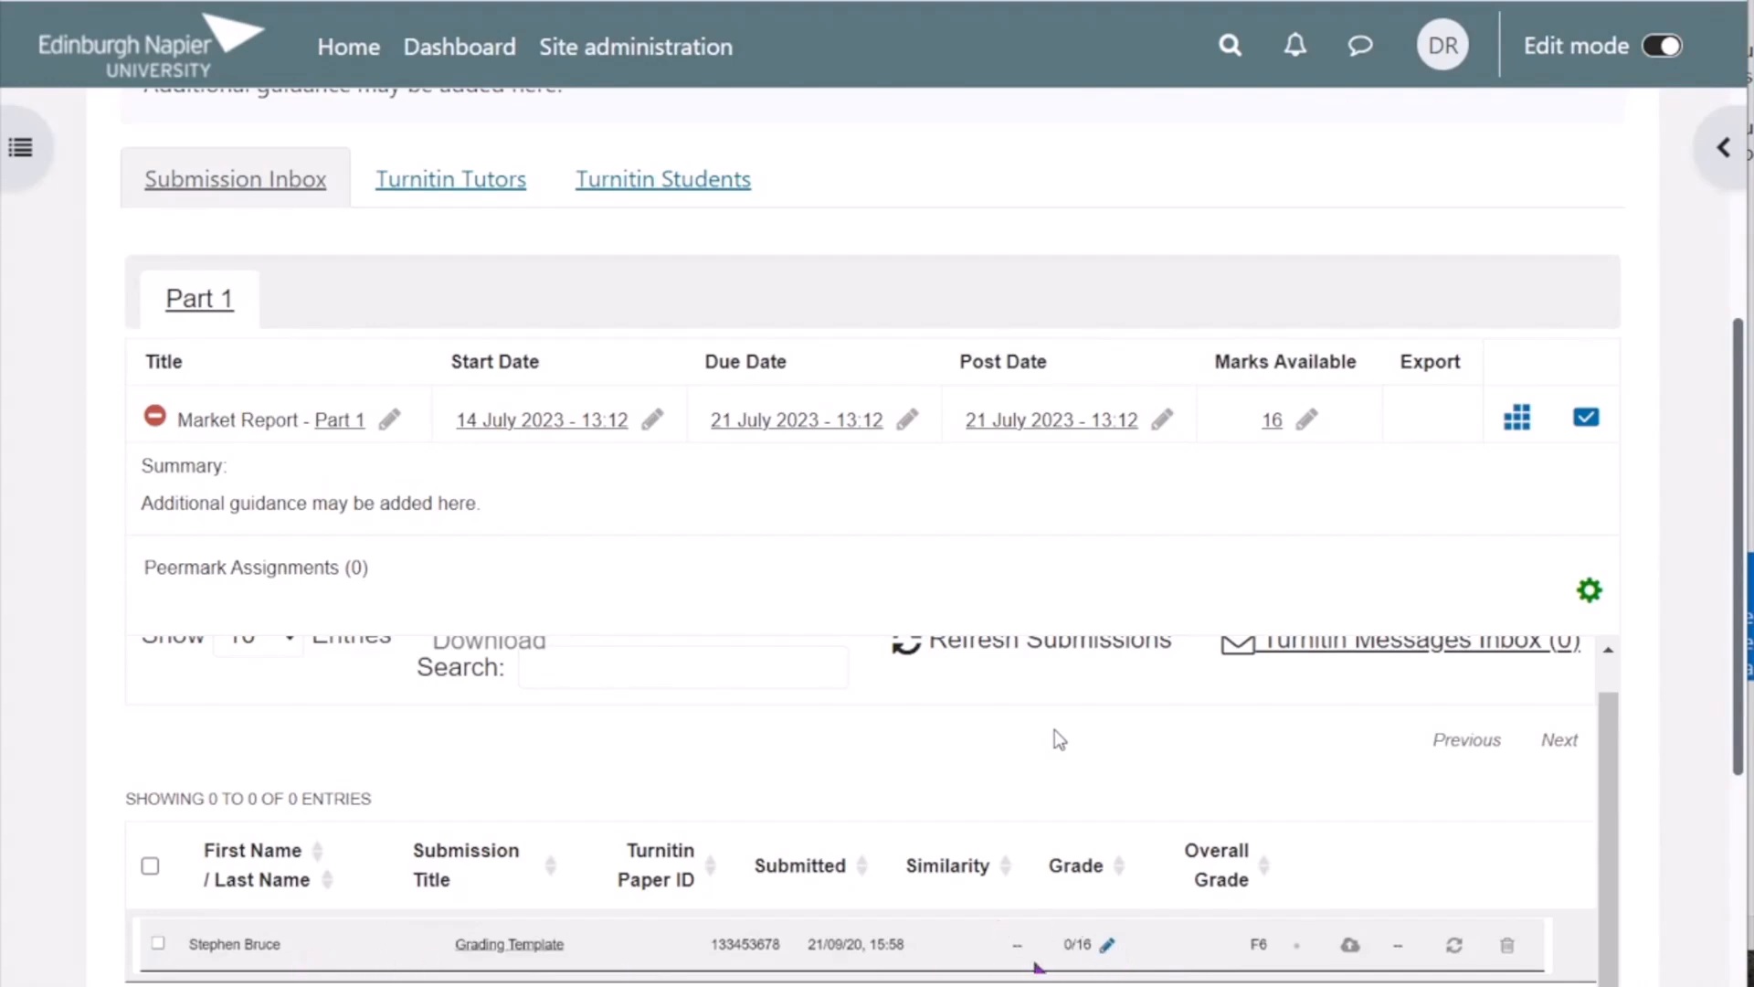
click(1108, 947)
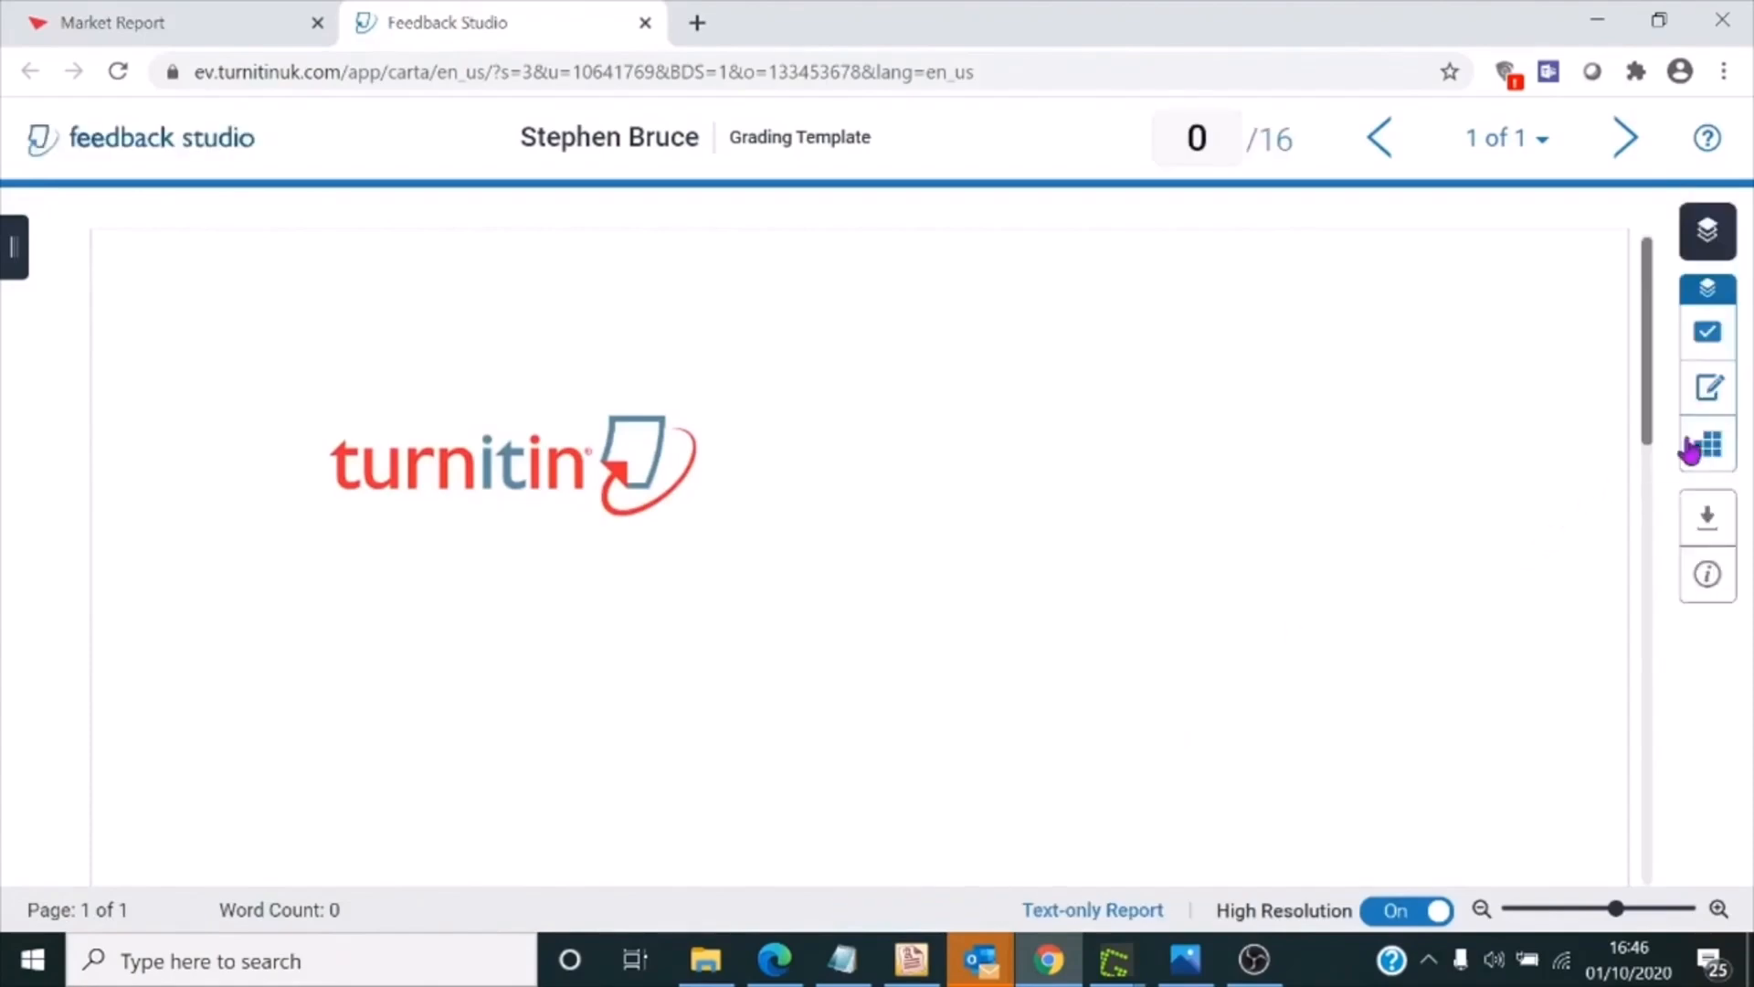
click(1710, 446)
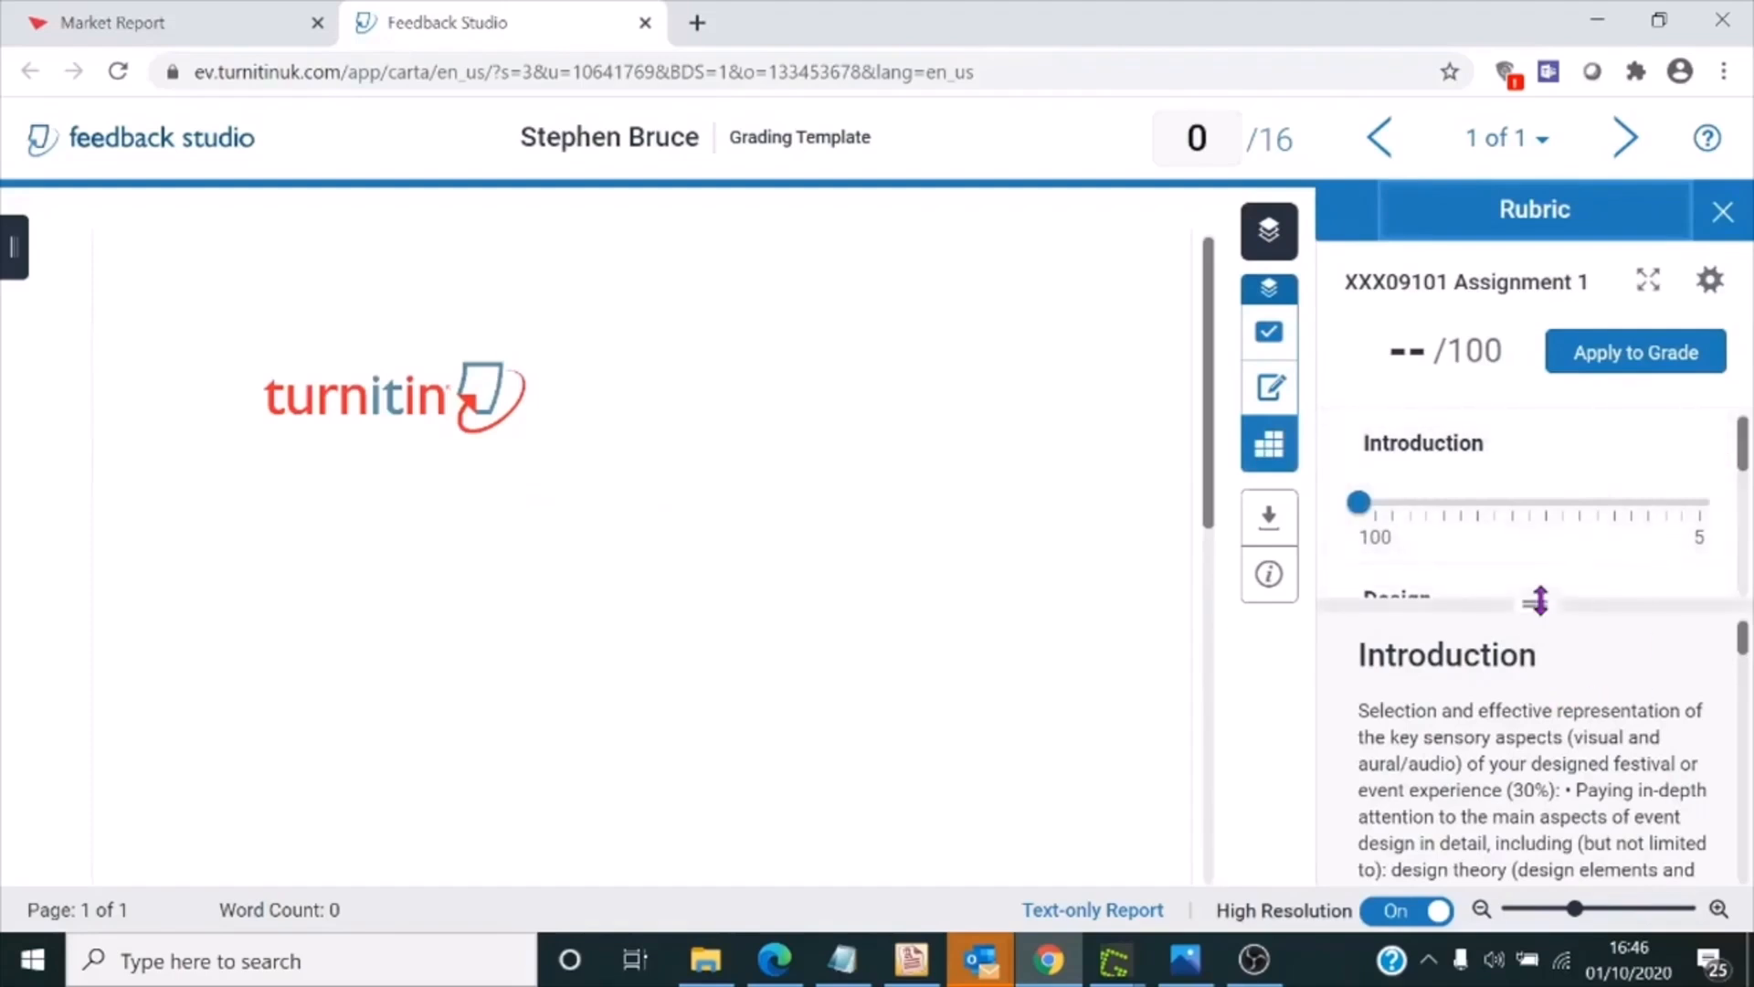
drag(1540, 600, 1541, 742)
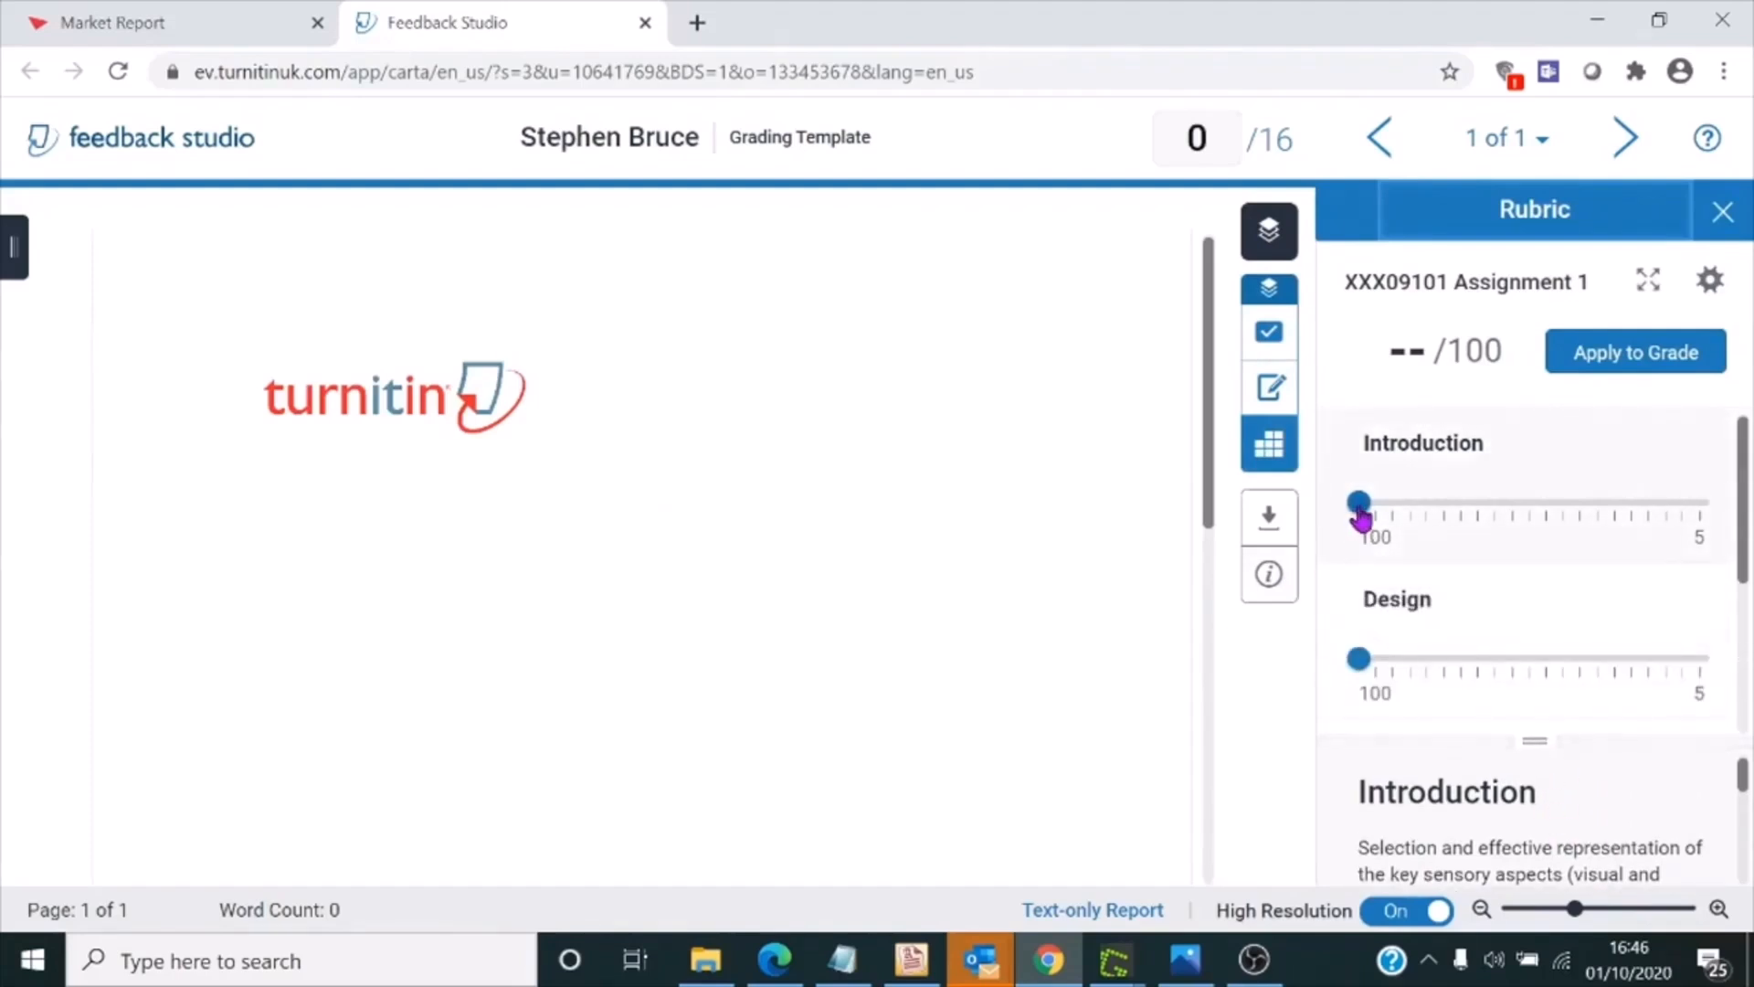
Score the Introduction and Design criteria at 80 each in the submission's rubric.
drag(1363, 507, 1443, 517)
drag(1454, 522, 1453, 521)
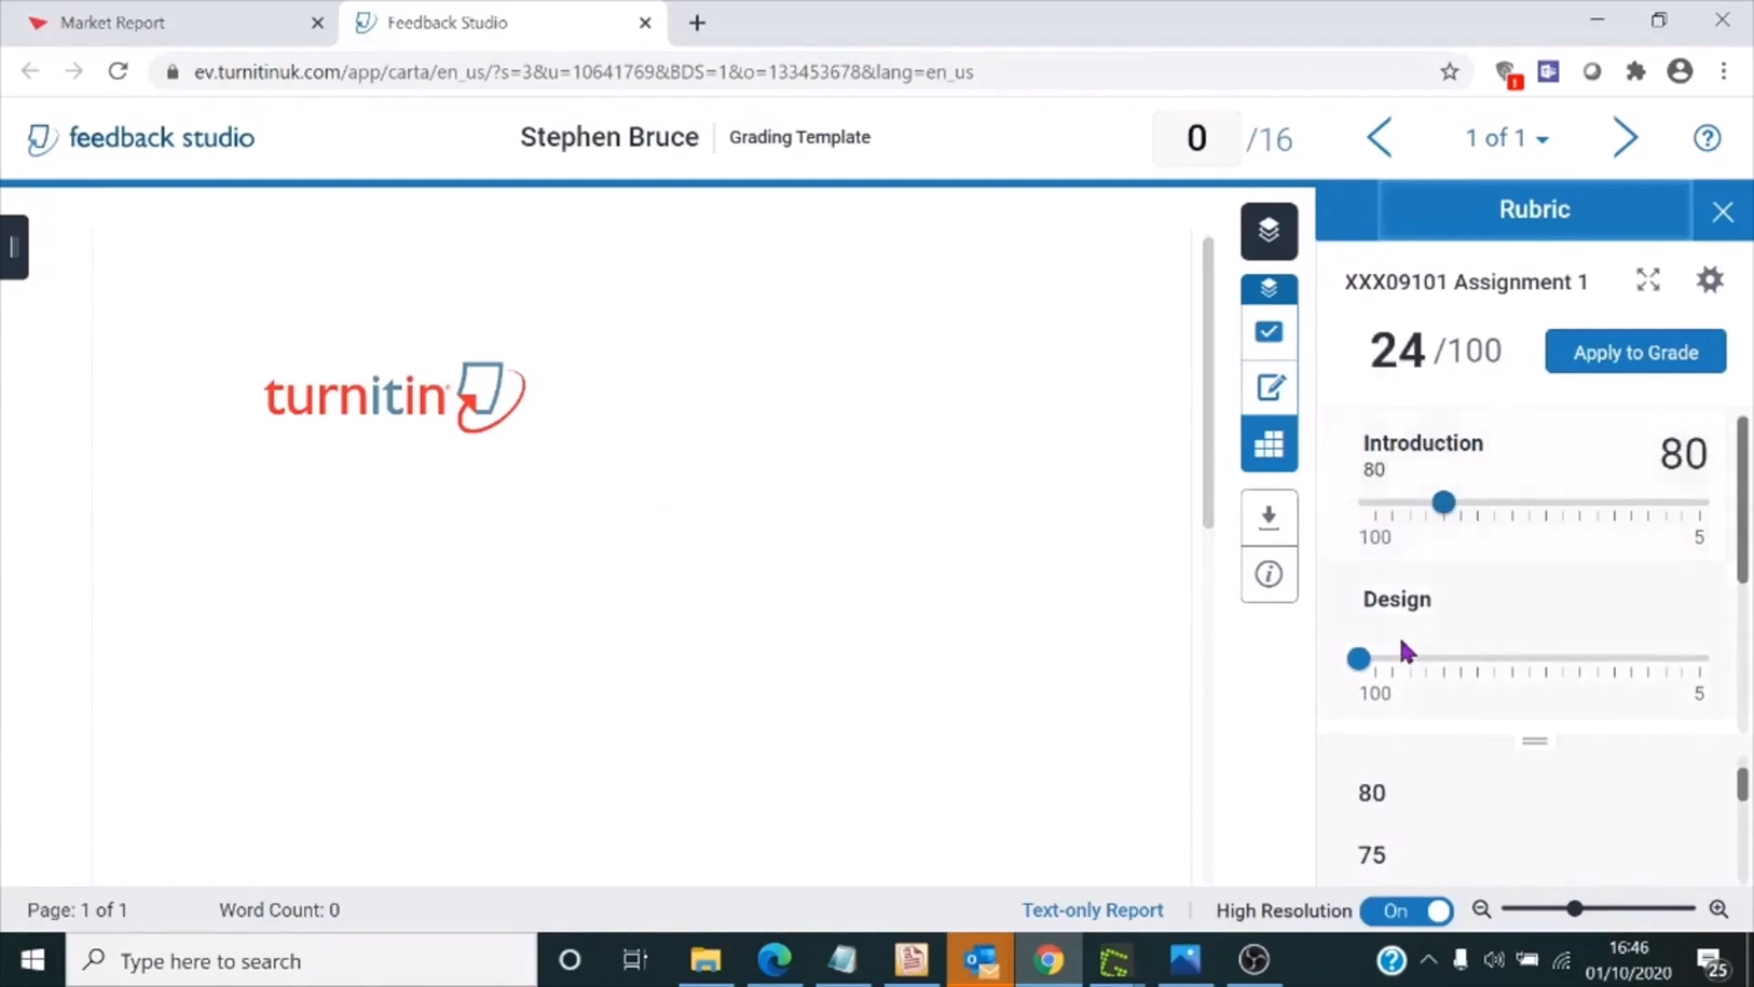
drag(1366, 666, 1446, 674)
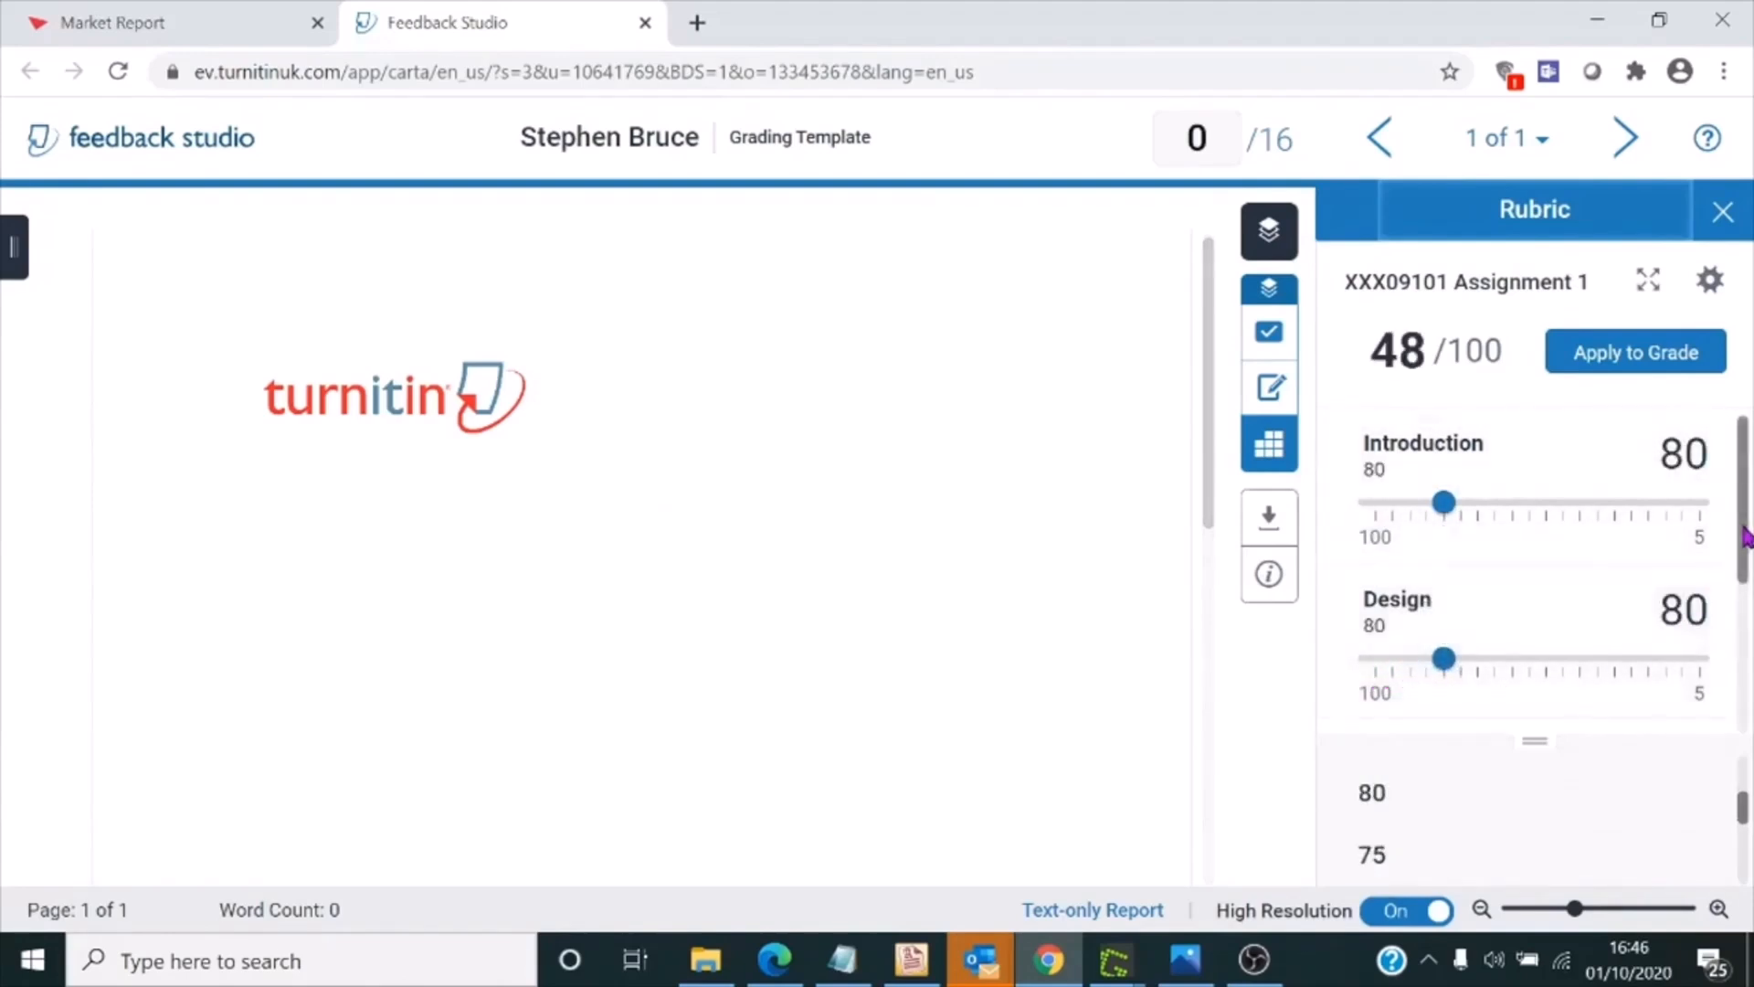
Score the Theory criterion at 65 and the Research criterion at 75, and apply the rubric score to the grade.
scroll(1718, 548, down, 3)
drag(1366, 599, 1506, 595)
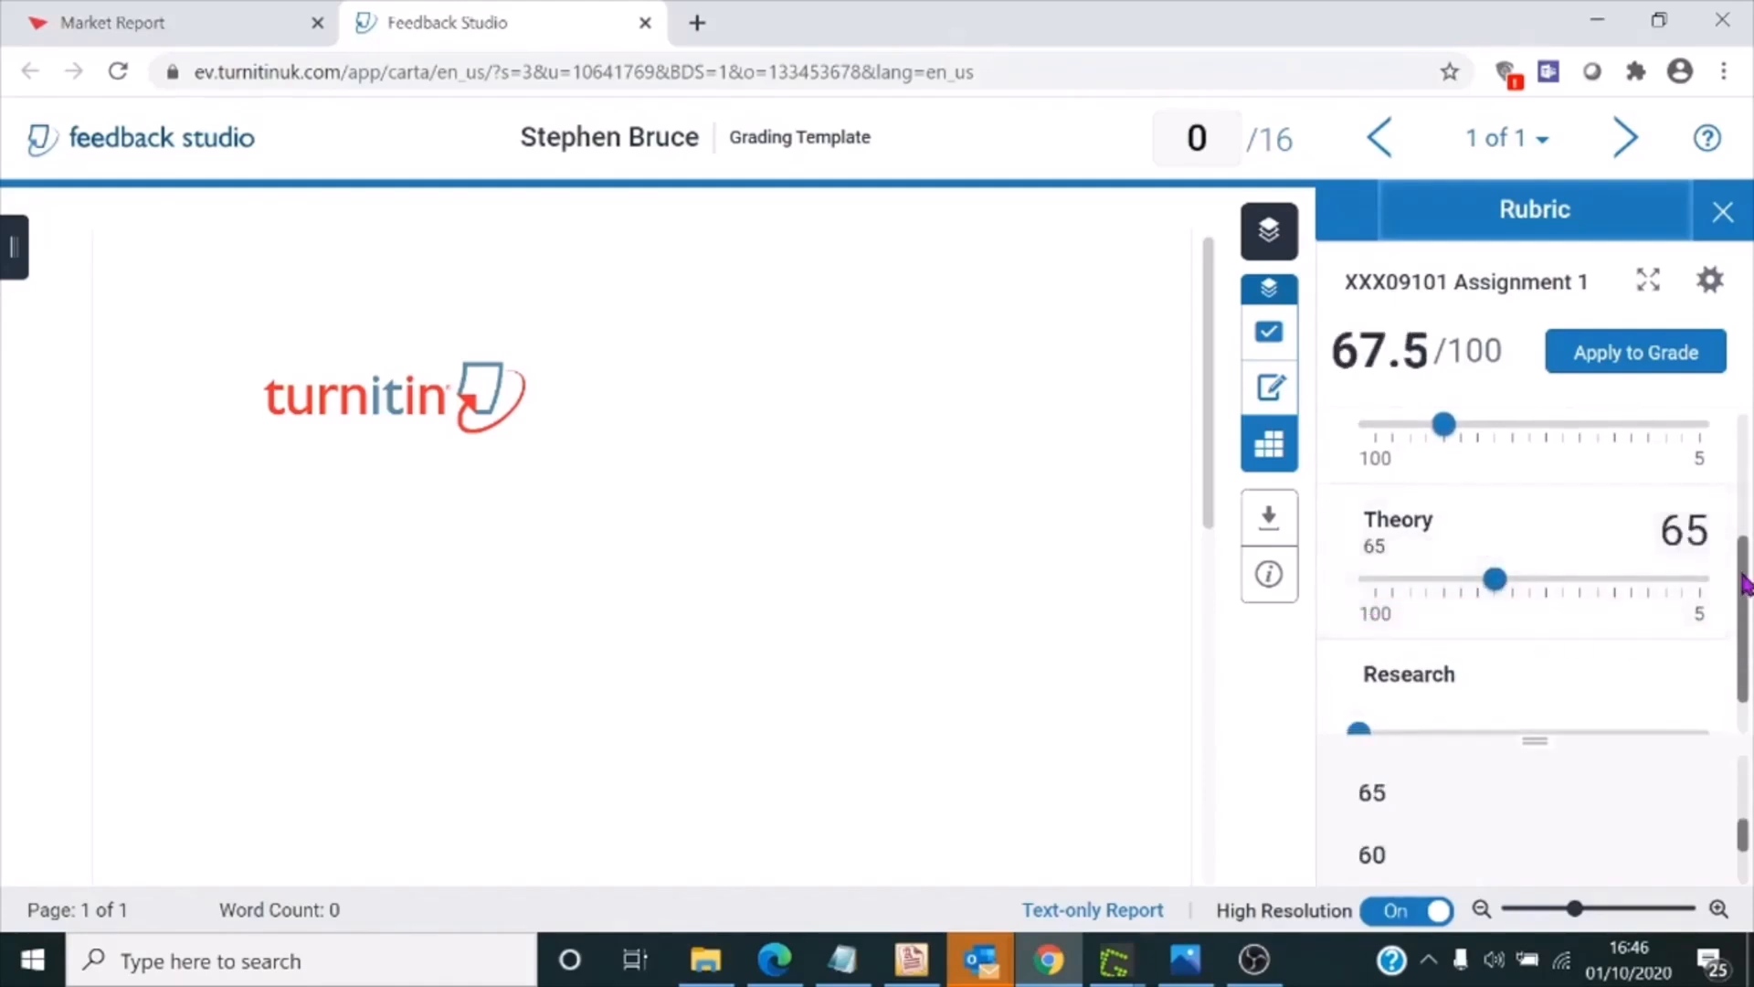
scroll(1738, 603, down, 1)
drag(1362, 683, 1461, 684)
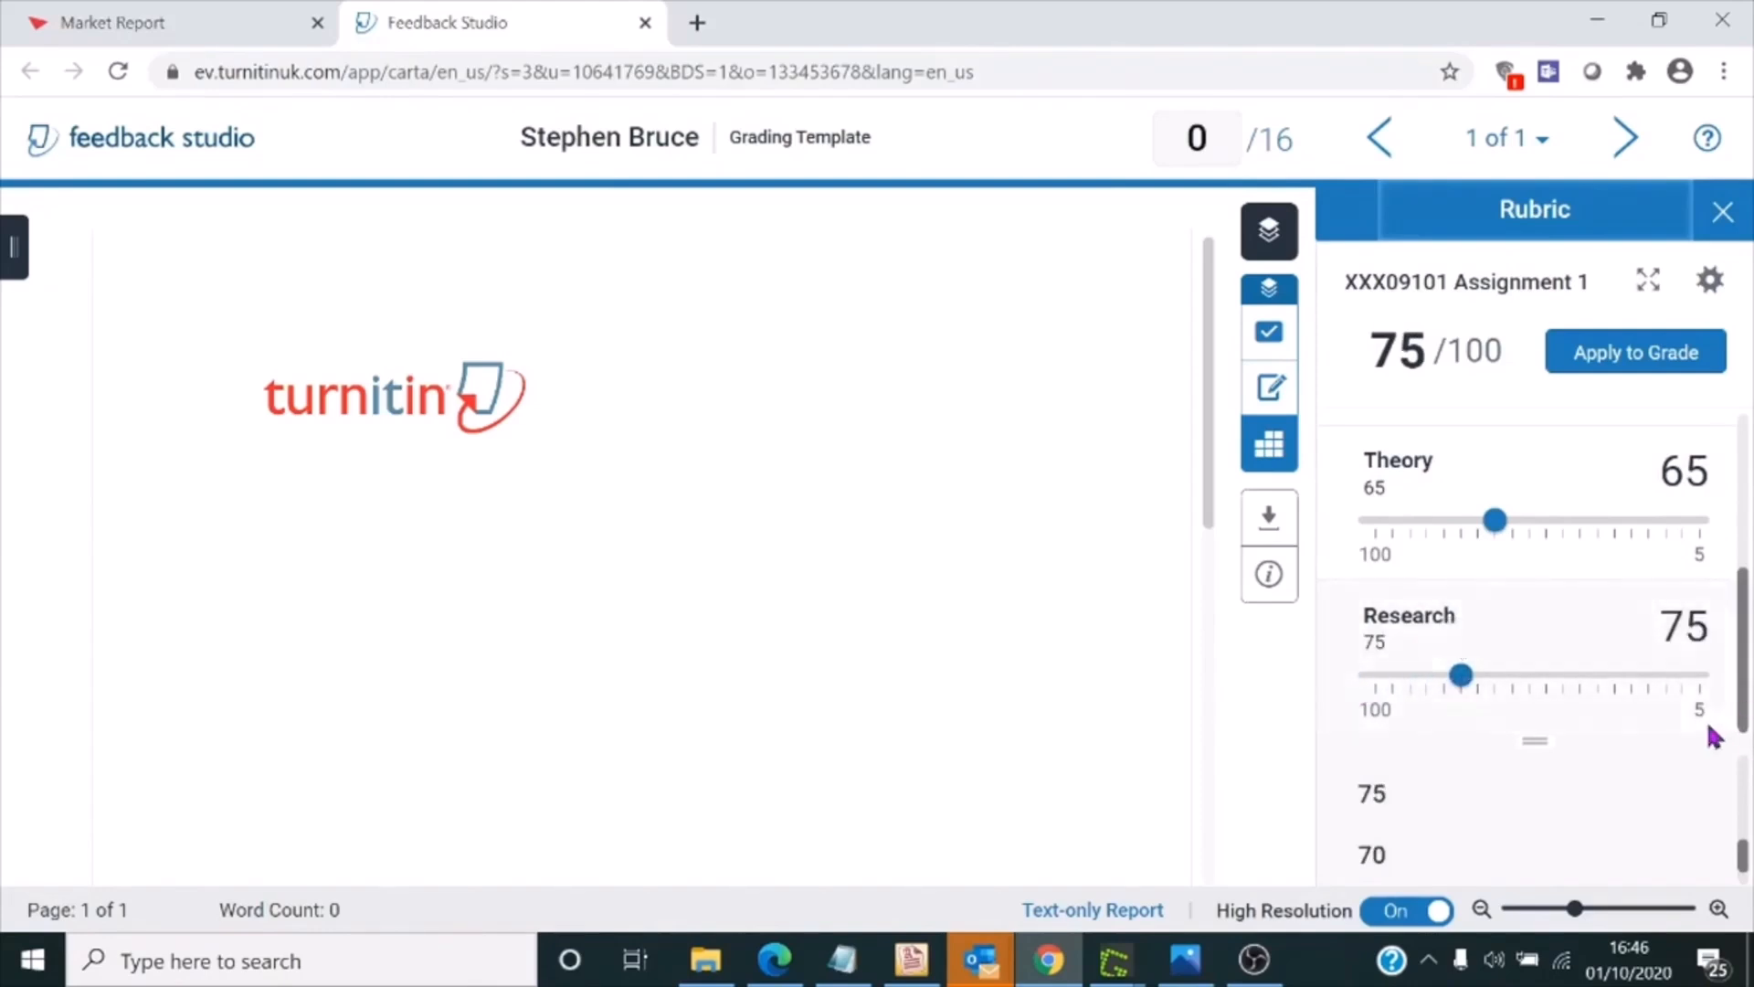
click(1631, 361)
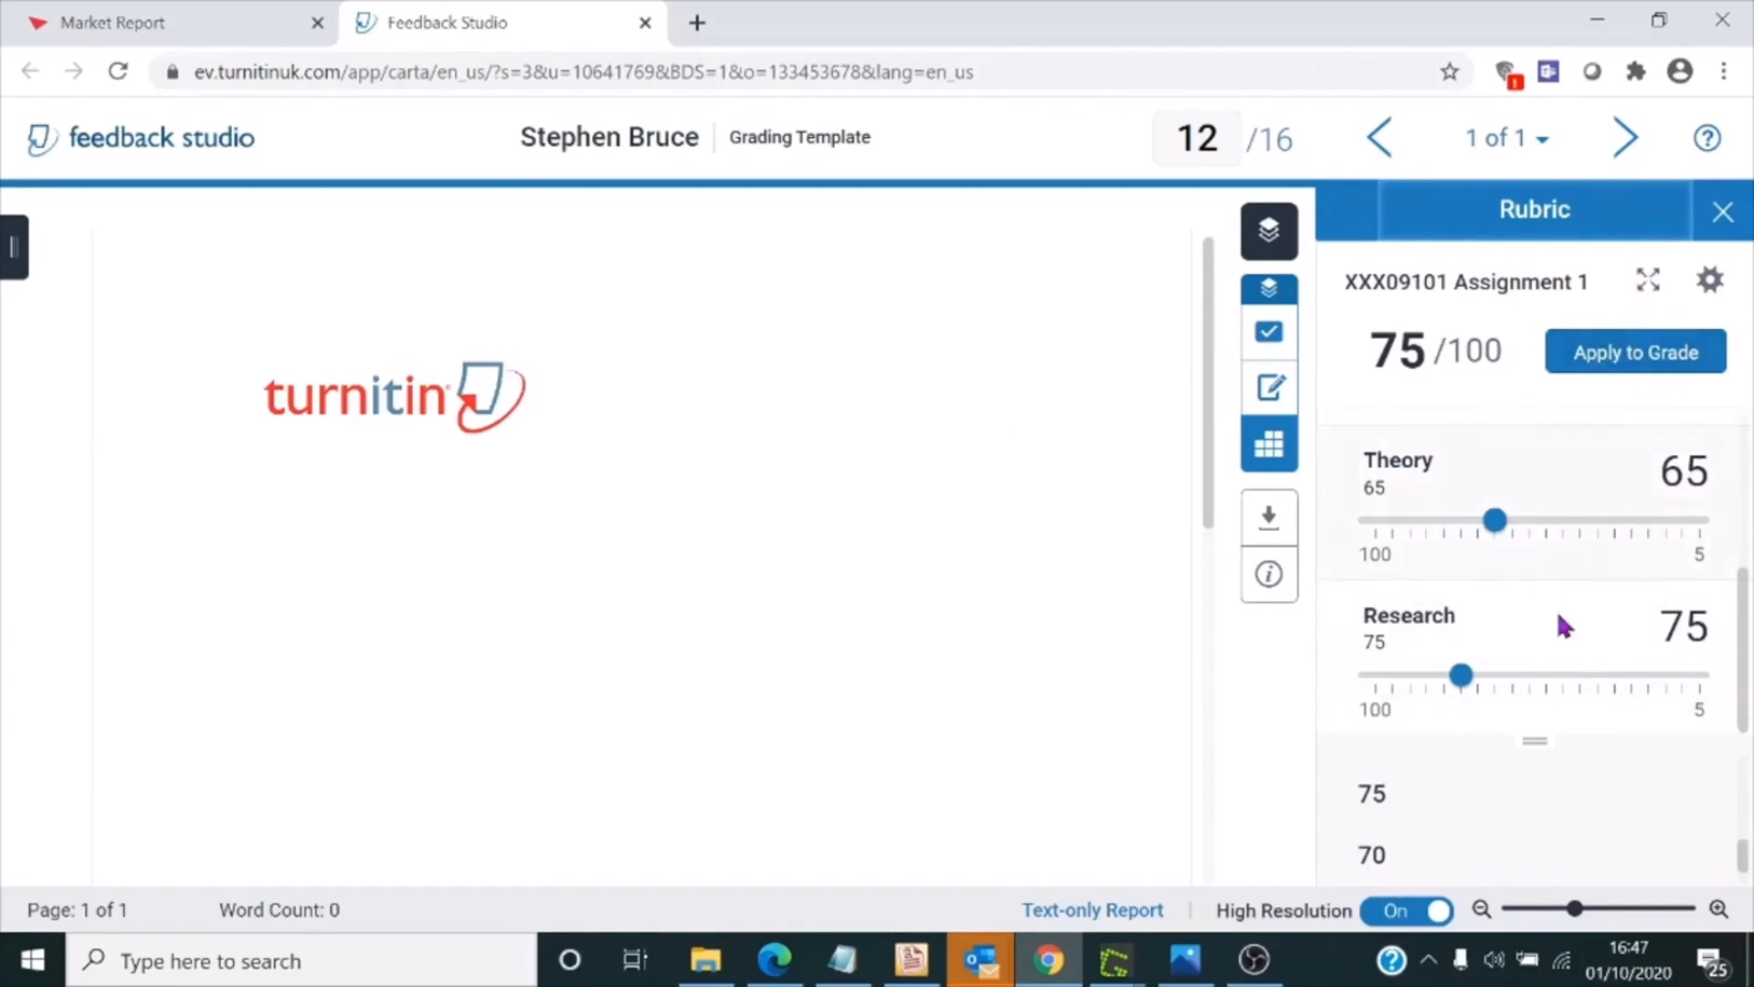
Open the rubric in its expanded view and score the Design criterion at 90 and the Theory criterion at 85.
click(1649, 283)
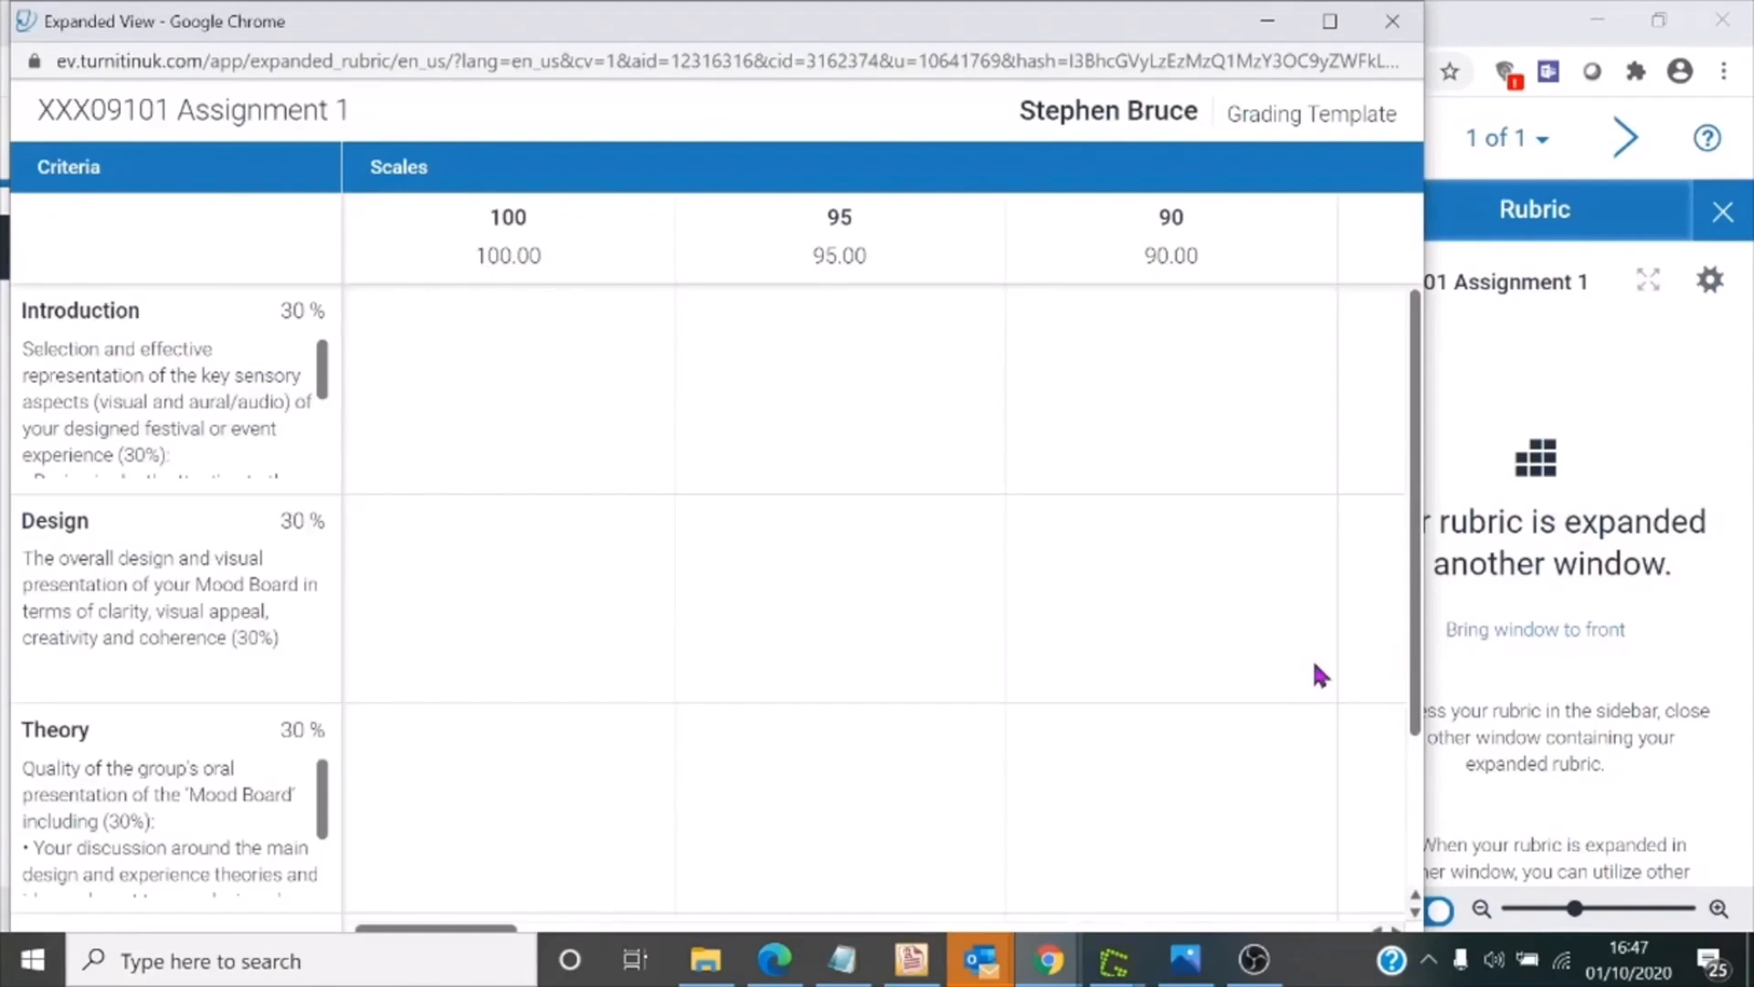
drag(448, 941, 517, 939)
click(666, 553)
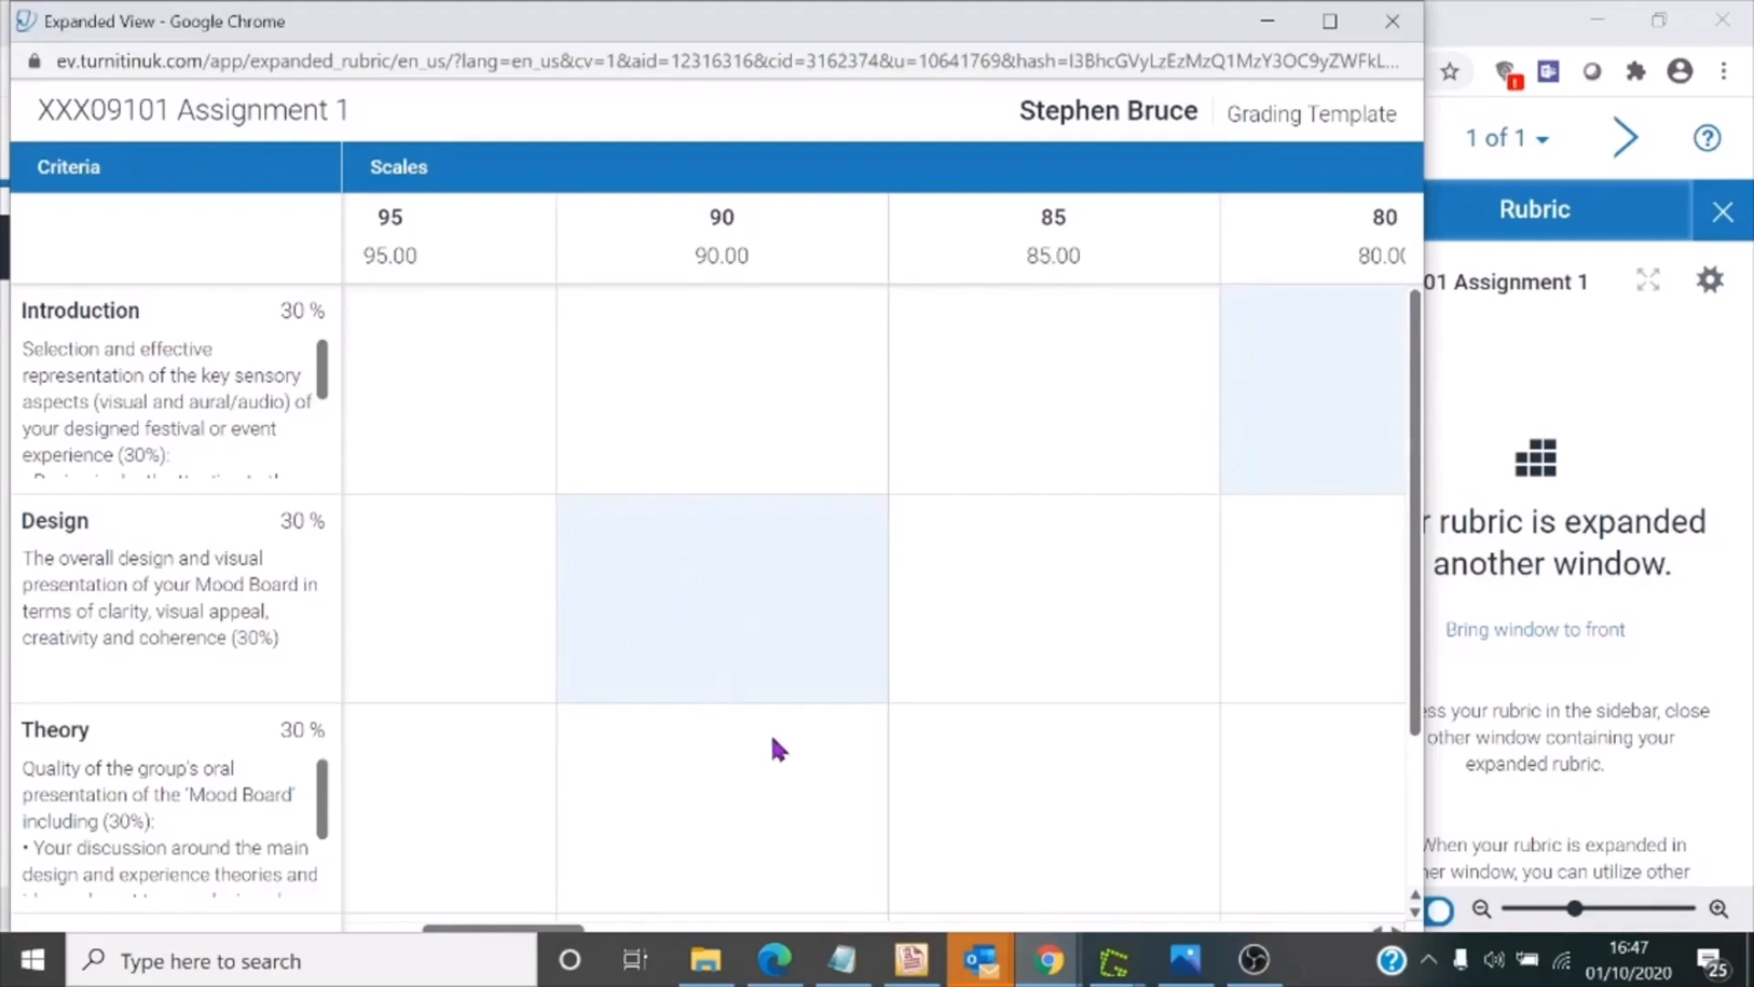
click(1021, 781)
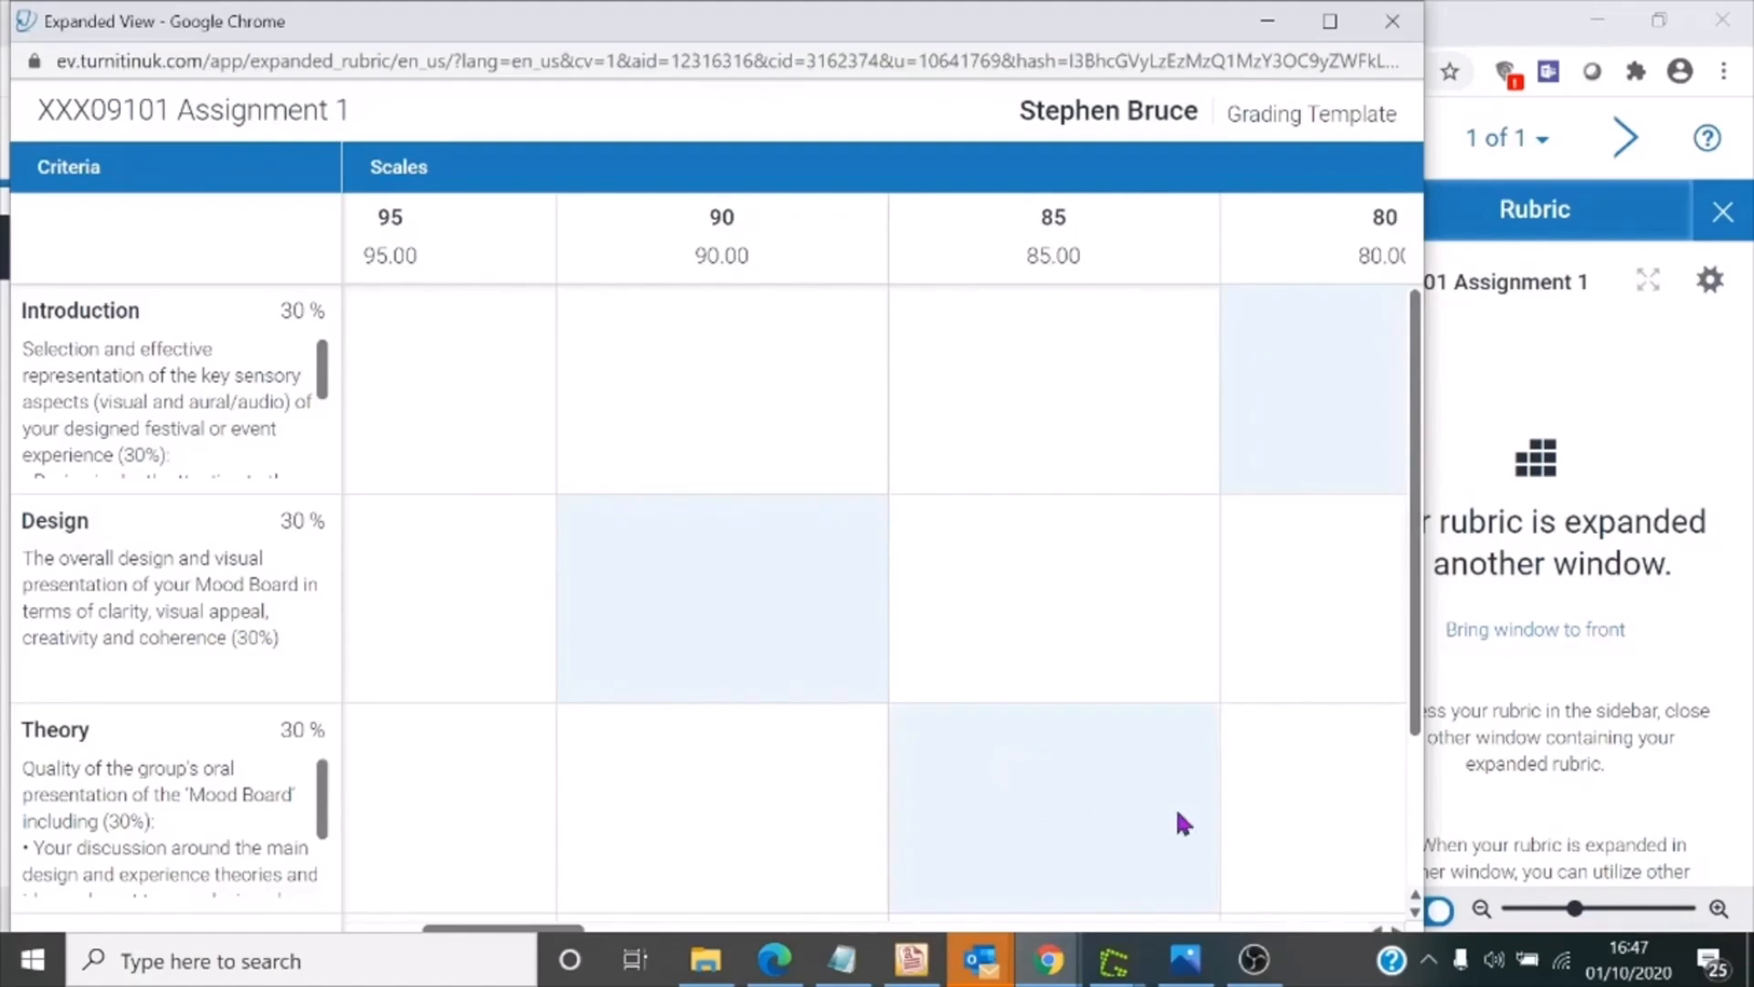
Maximize the expanded rubric window, apply the revised rubric score to the grade, and close the expanded view.
scroll(1414, 639, down, 2)
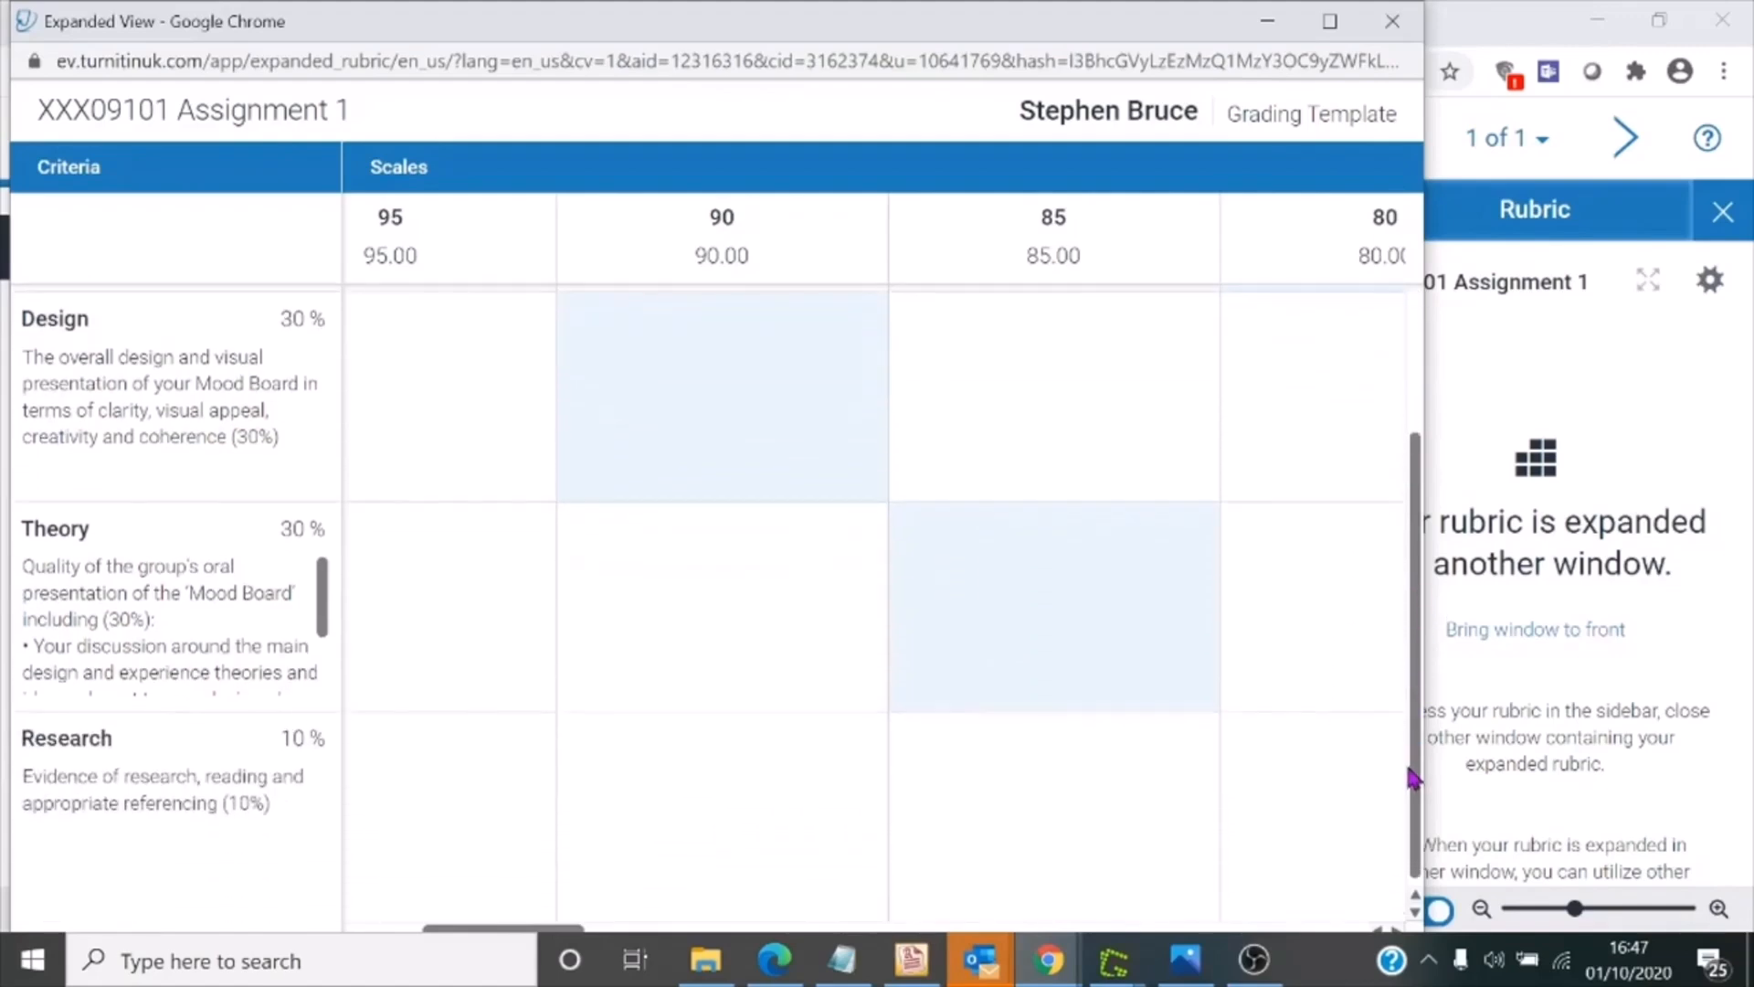
click(1331, 21)
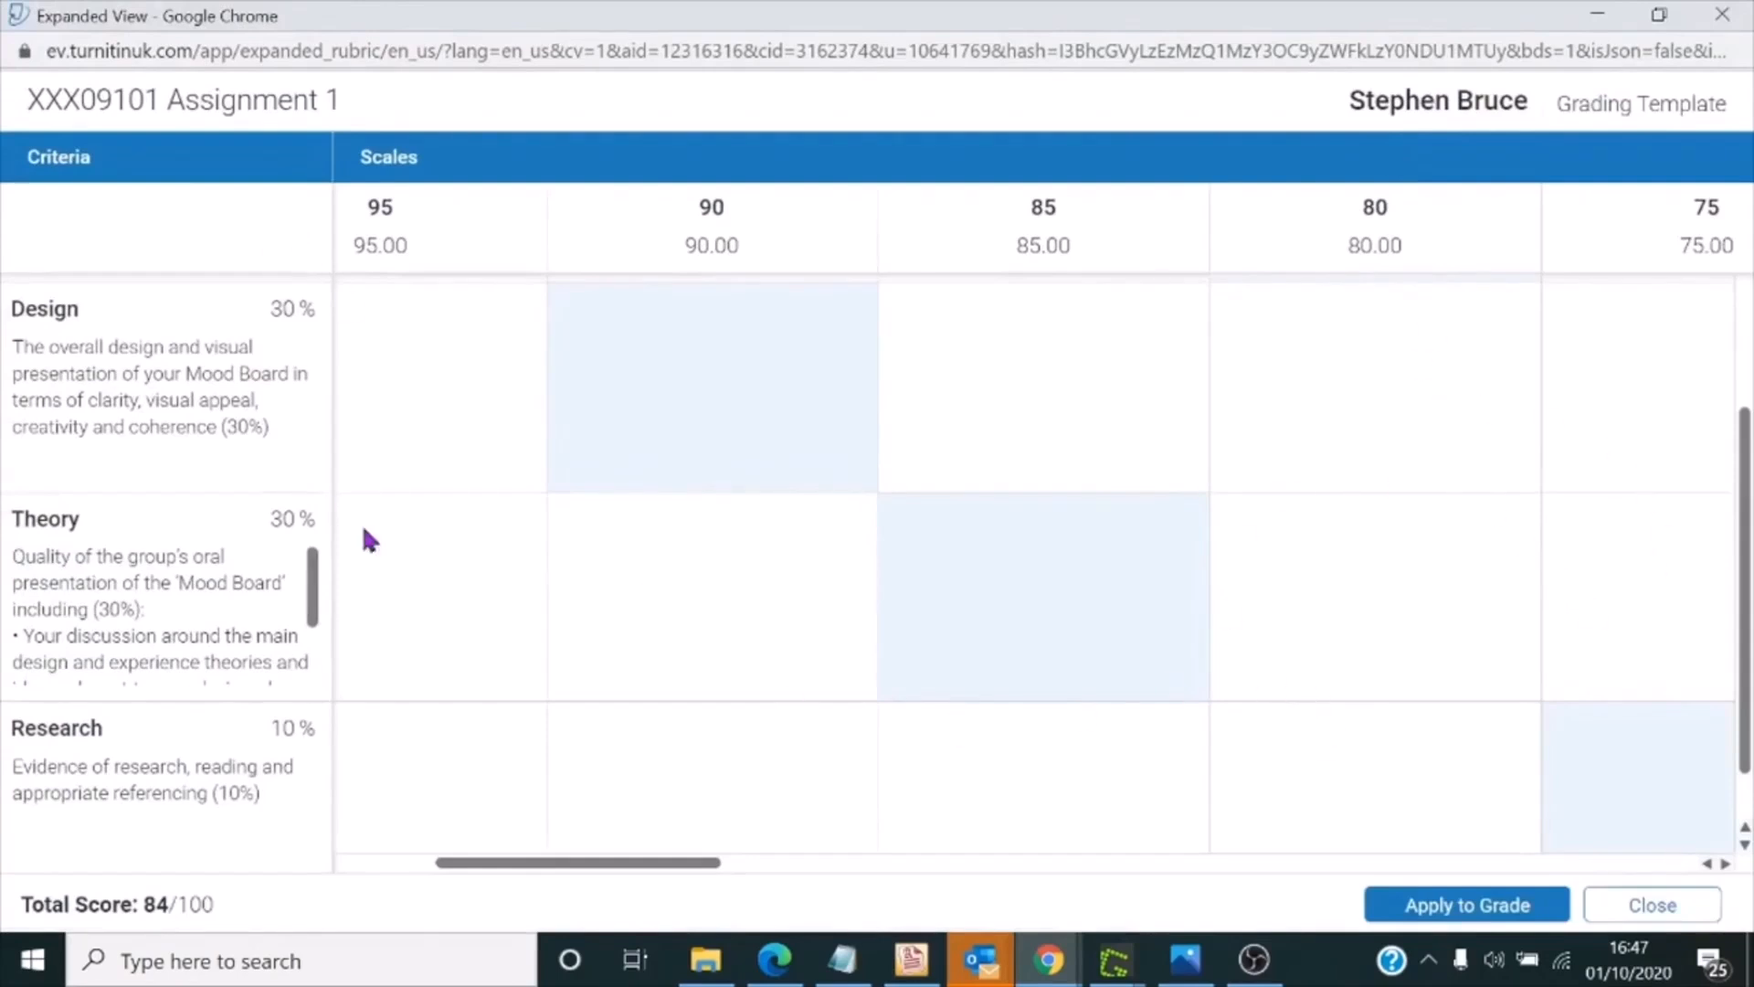
click(1474, 909)
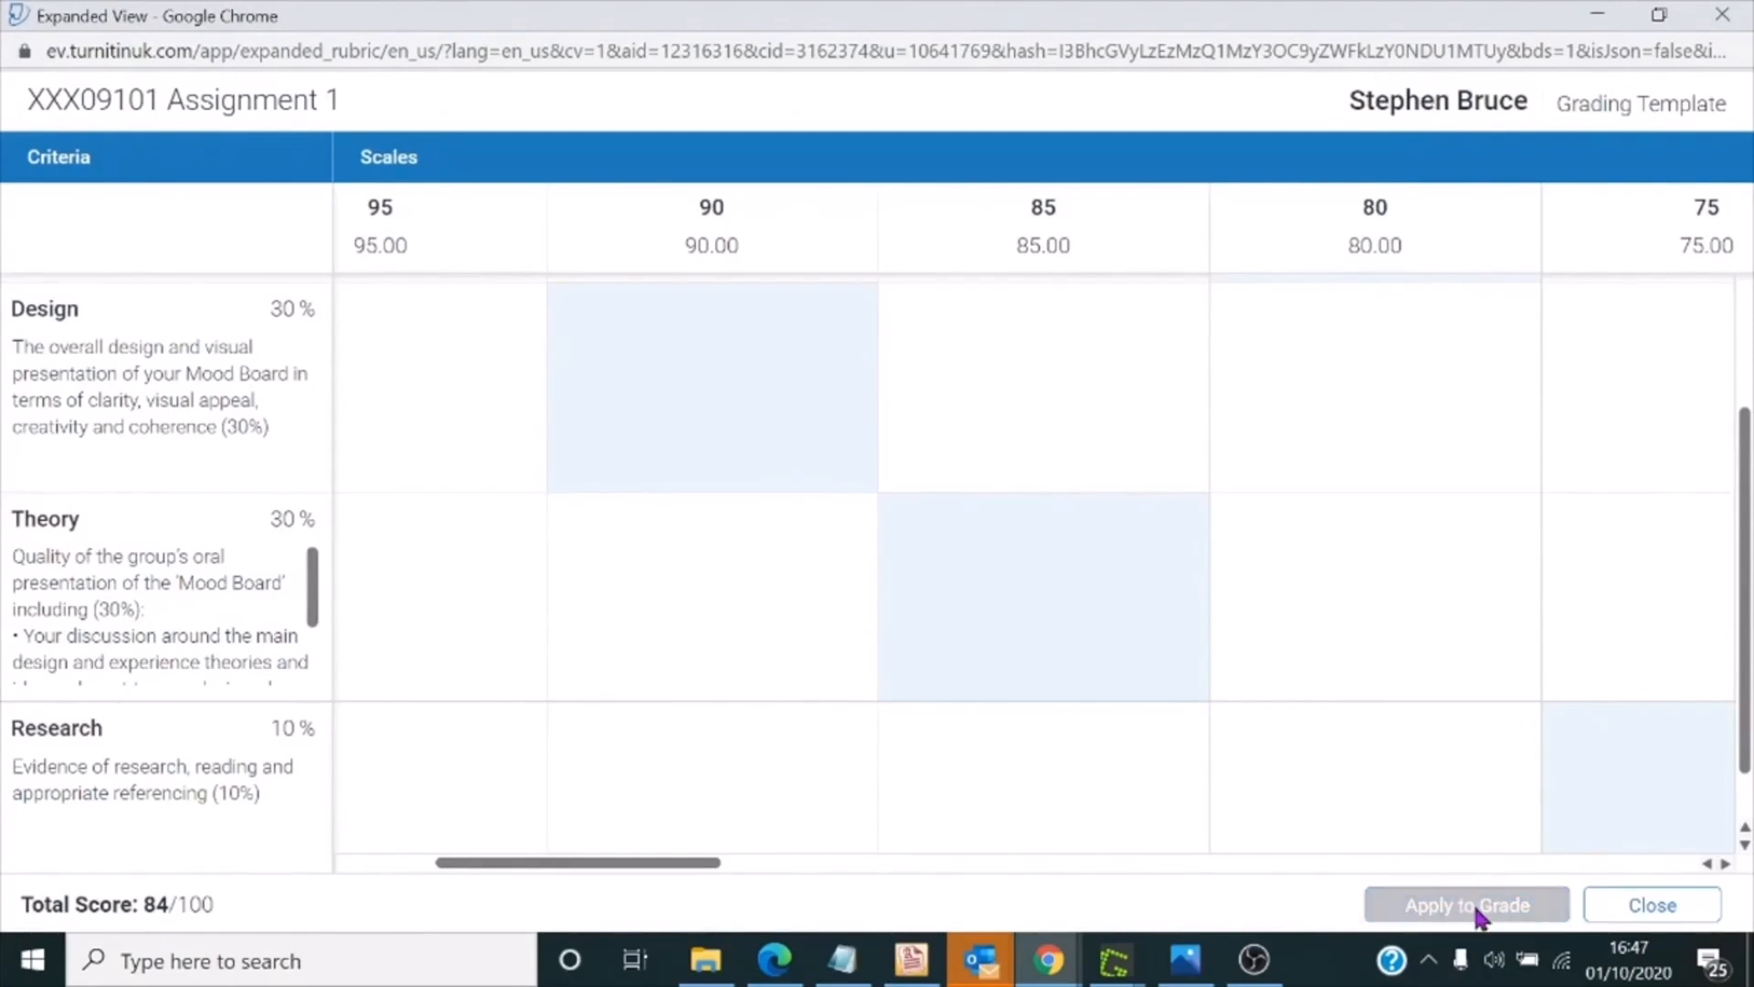
click(1656, 907)
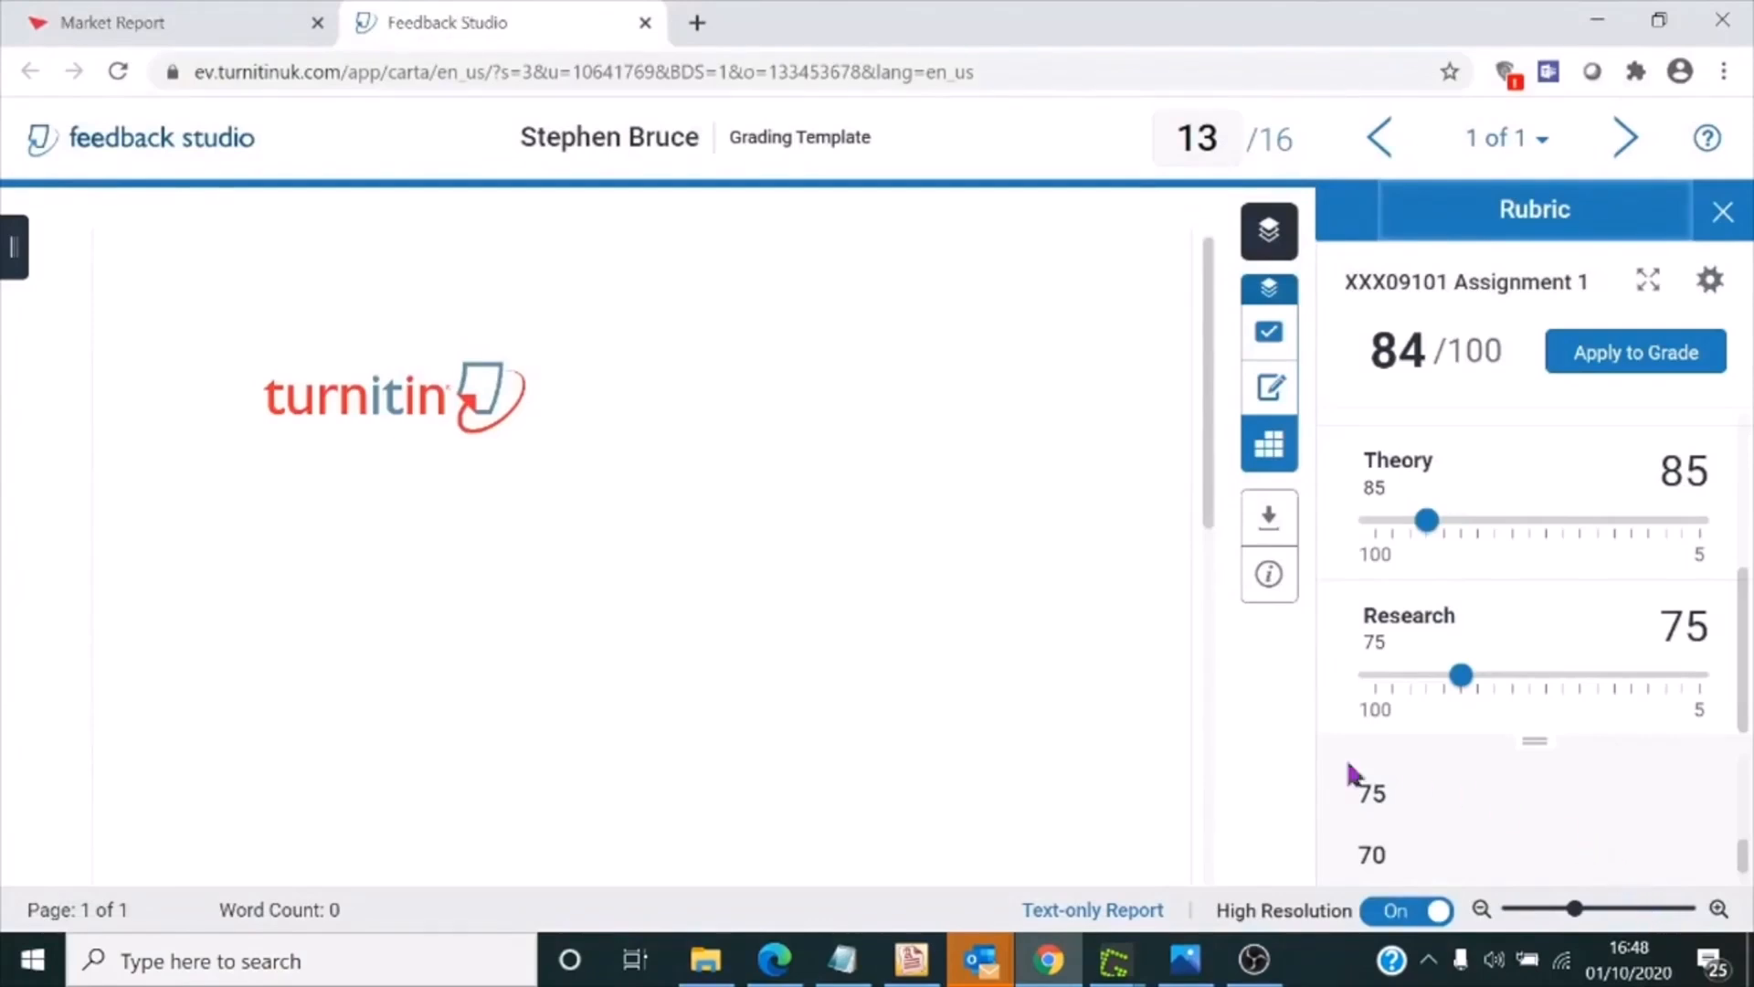
Show the submission's Feedback Summary with its voice and text comment areas, and close Feedback Studio to return to the Market Report submissions.
click(1273, 388)
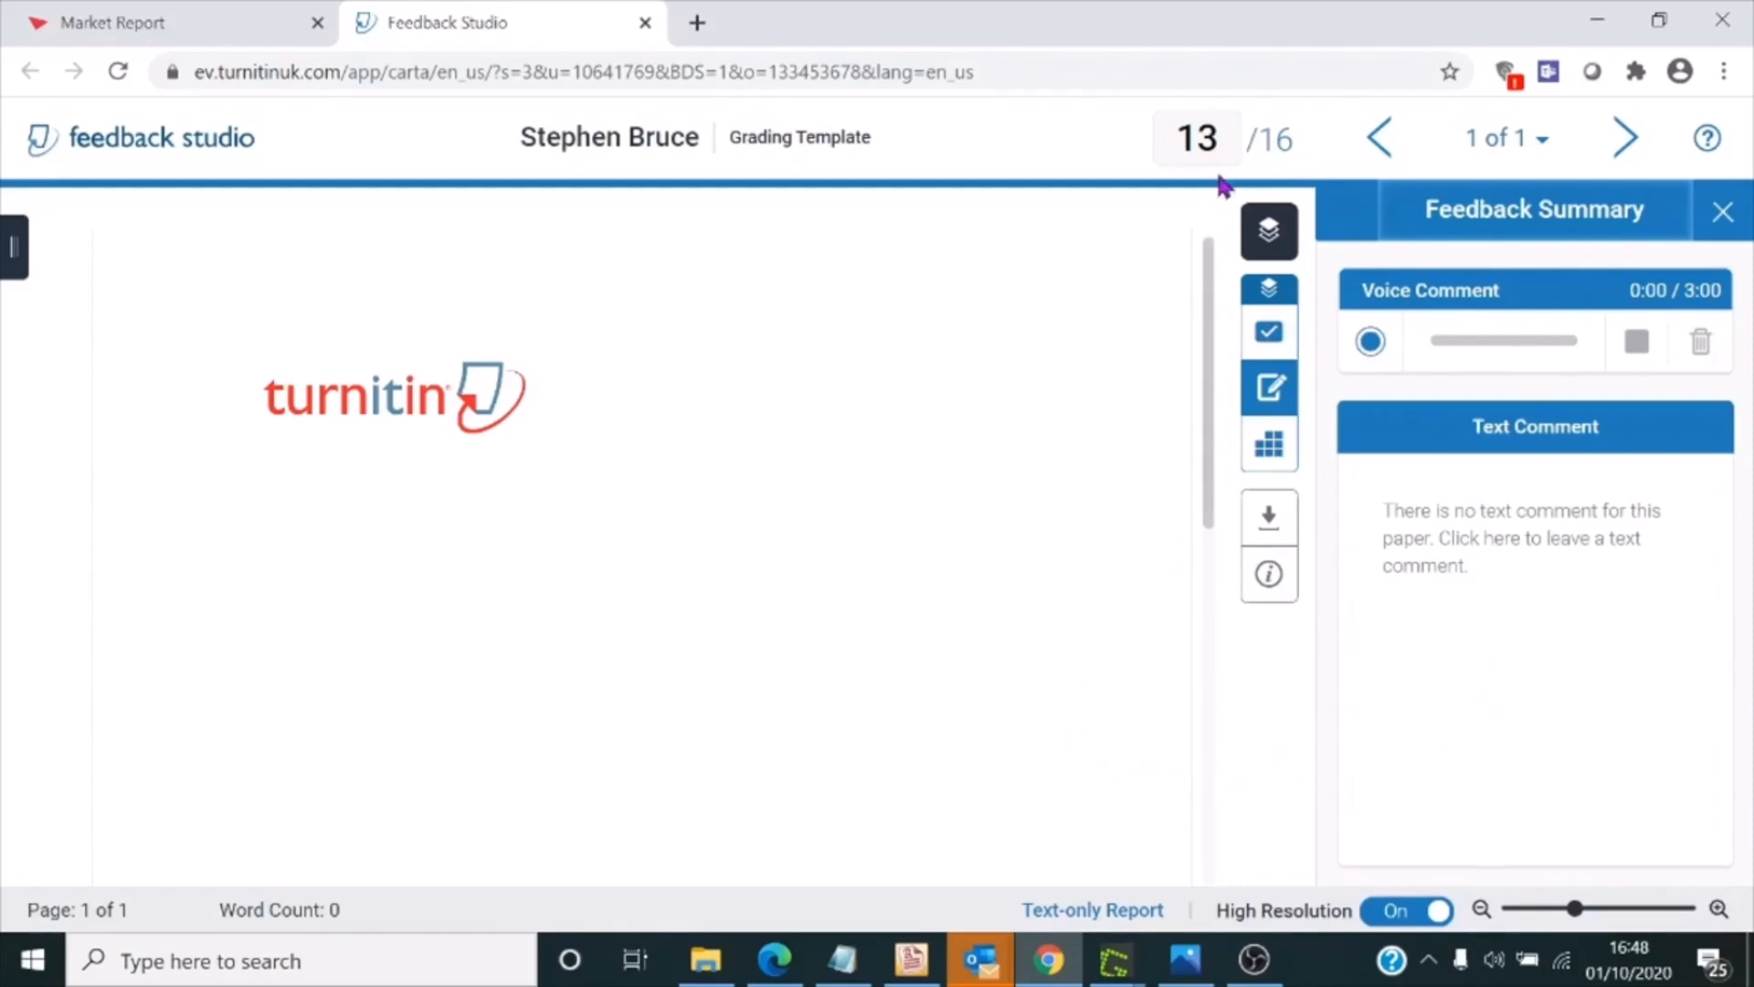
click(647, 23)
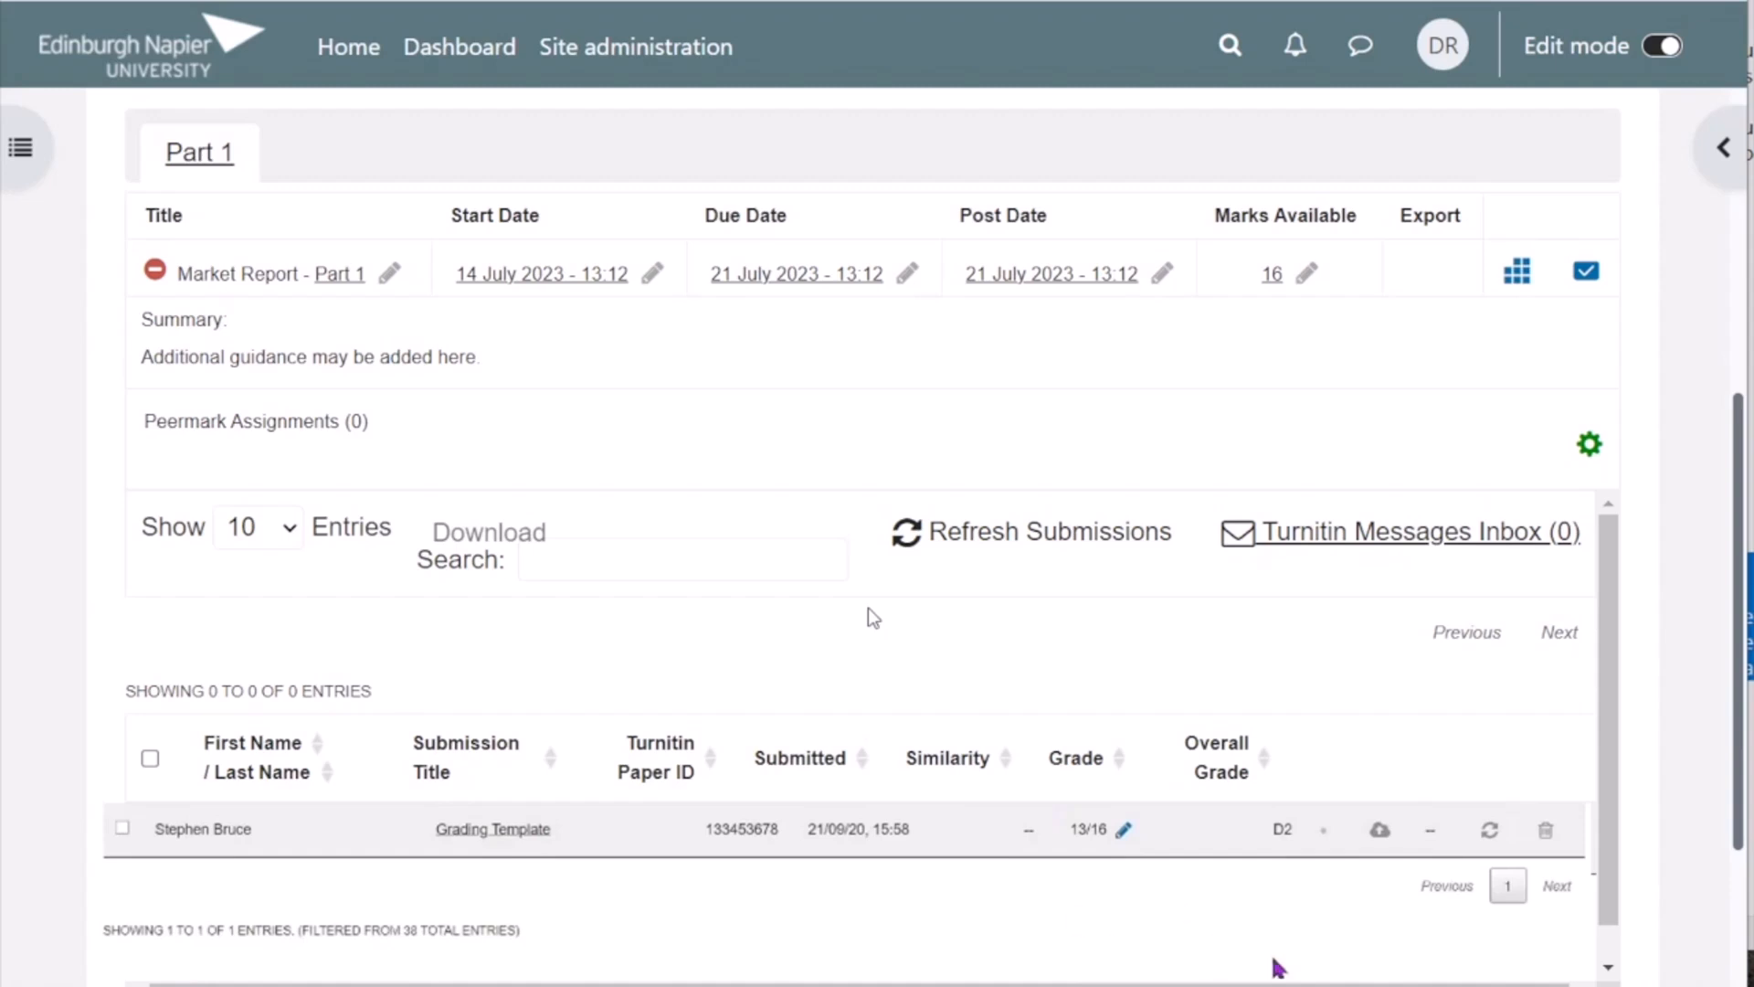